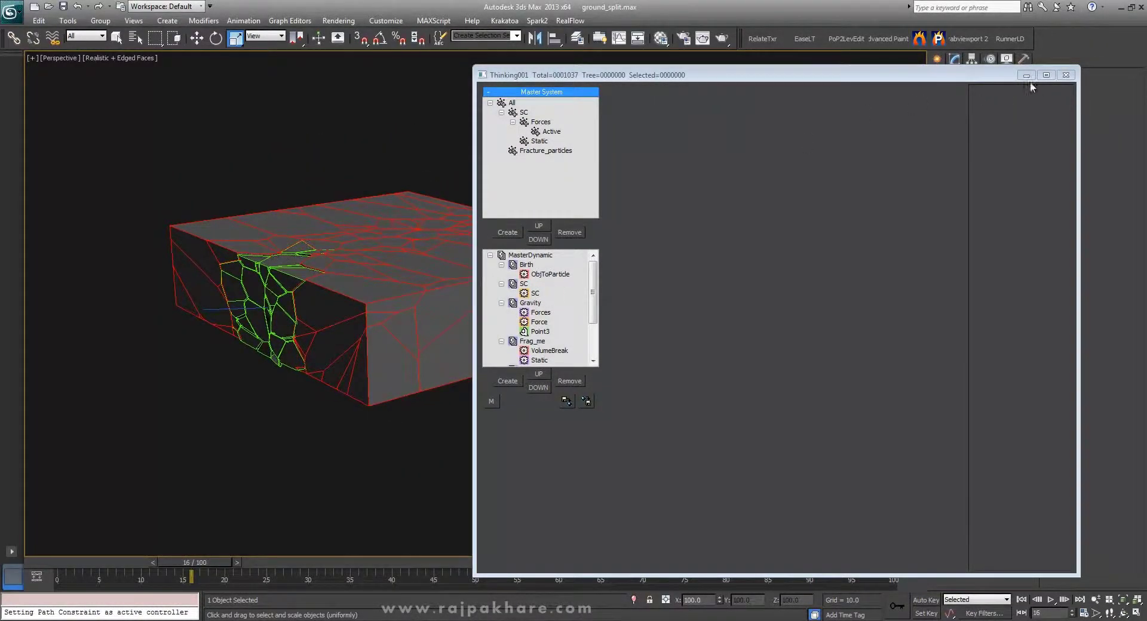
# - Play back the ground fracture simulation in the Perspective view, then return to frame 1
pyautogui.keyDown('alt'); pyautogui.moveTo(448, 322); pyautogui.dragTo(522, 282, button='middle'); pyautogui.keyUp('alt')
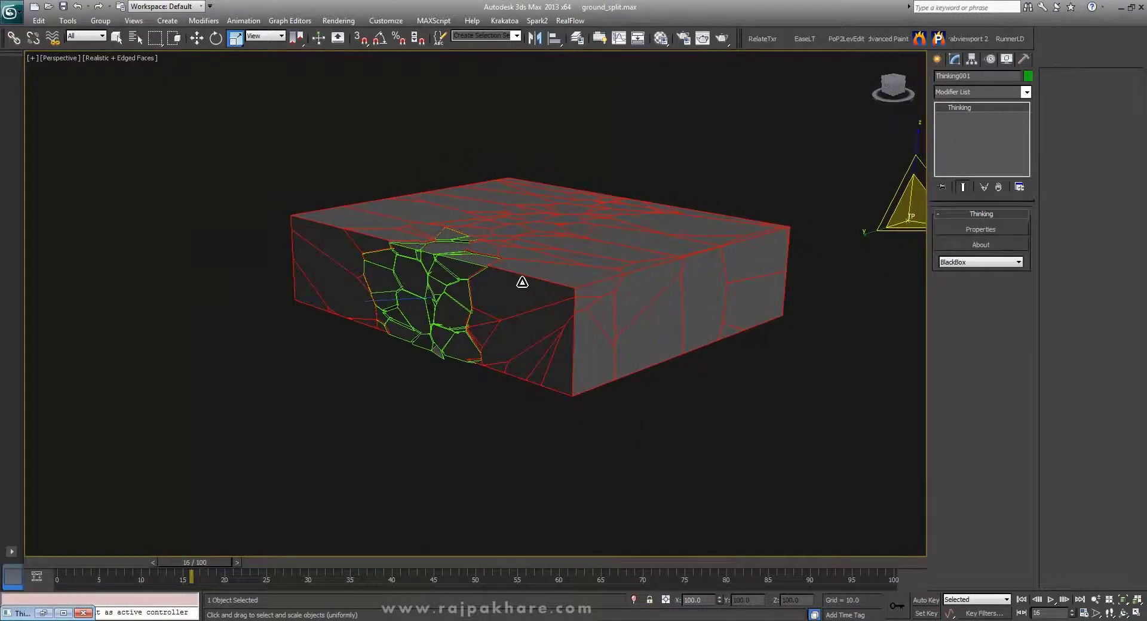
pyautogui.press('/')
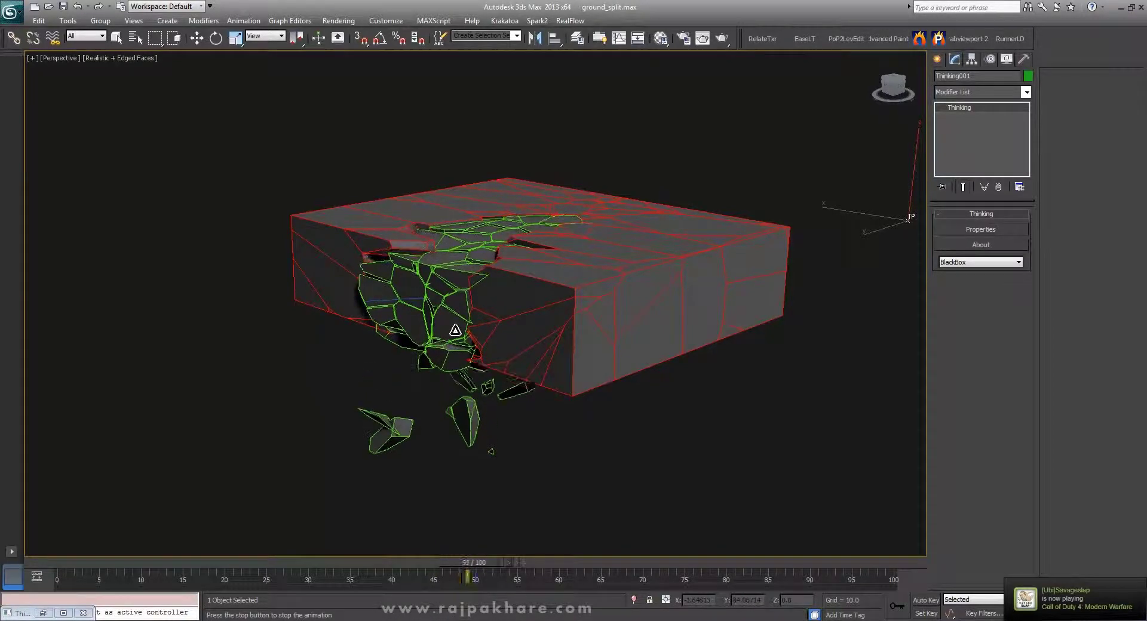
pyautogui.click(79, 563)
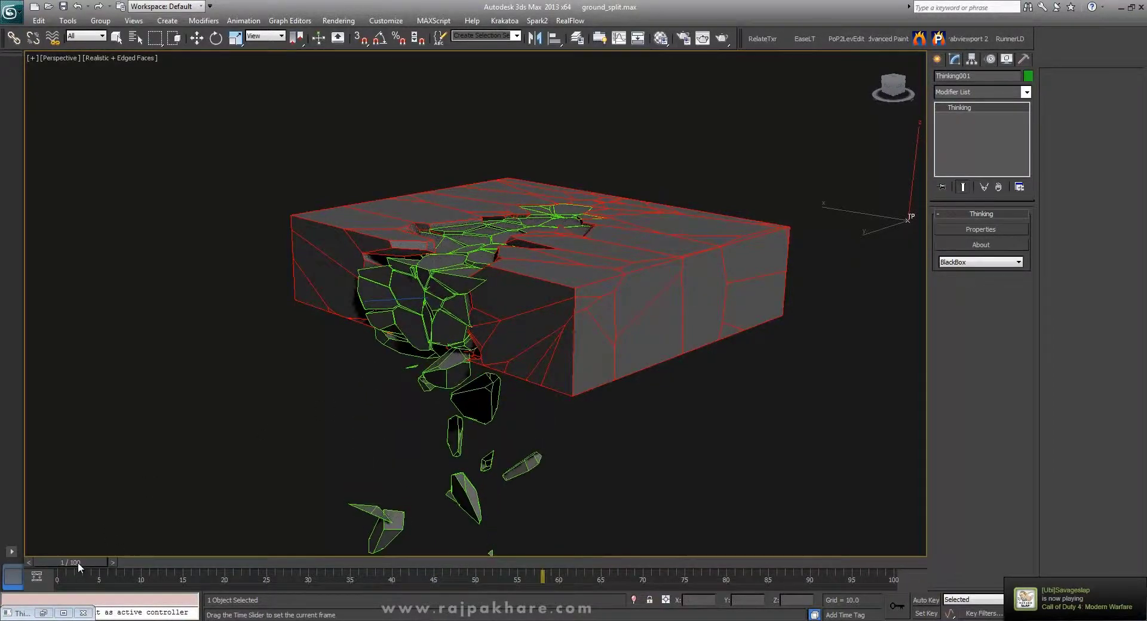
pyautogui.moveTo(443, 331); pyautogui.dragTo(429, 348, button='middle')
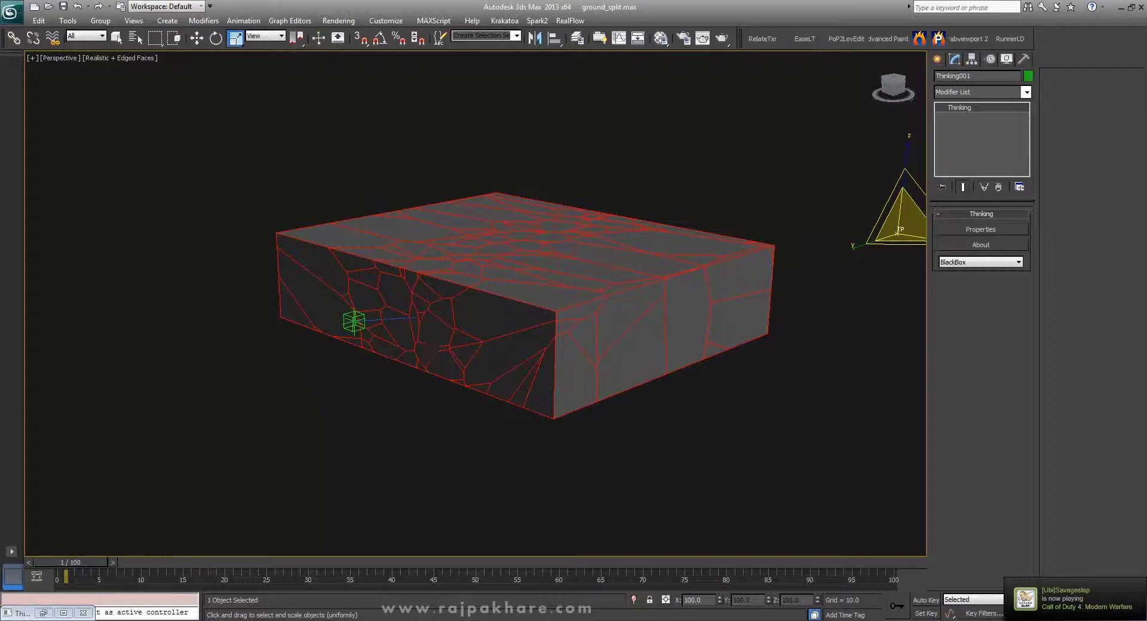
# - Reopen the Thinking Particles window and open the Details dynamic set
pyautogui.click(44, 613)
pyautogui.moveTo(345, 261); pyautogui.dragTo(324, 287, button='middle')
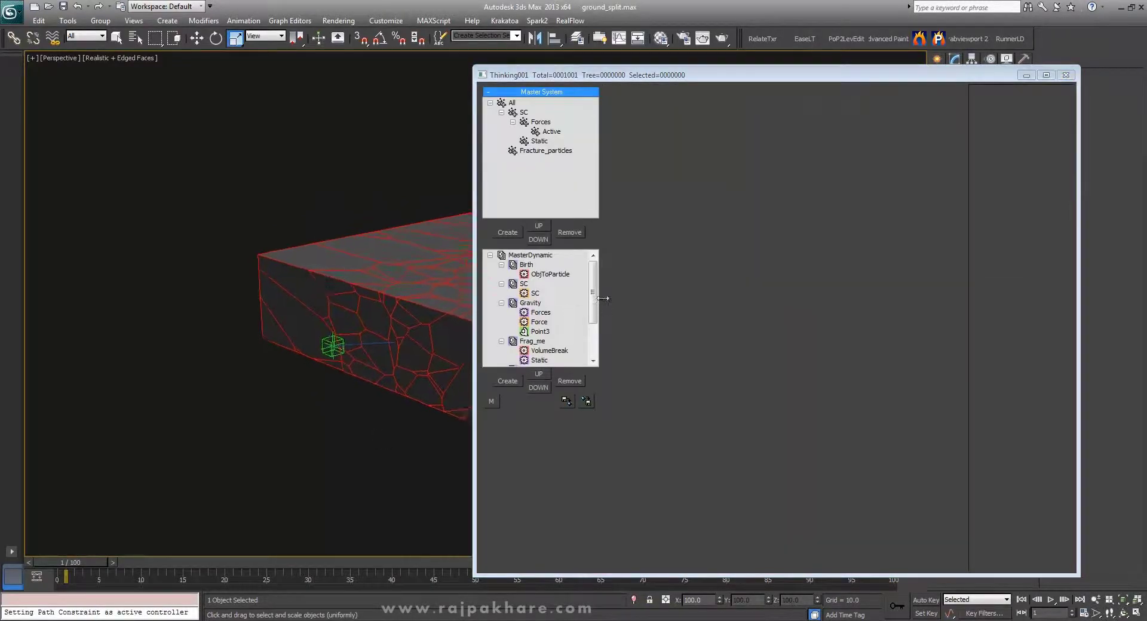
pyautogui.scroll(-2, 556, 311)
pyautogui.click(530, 351)
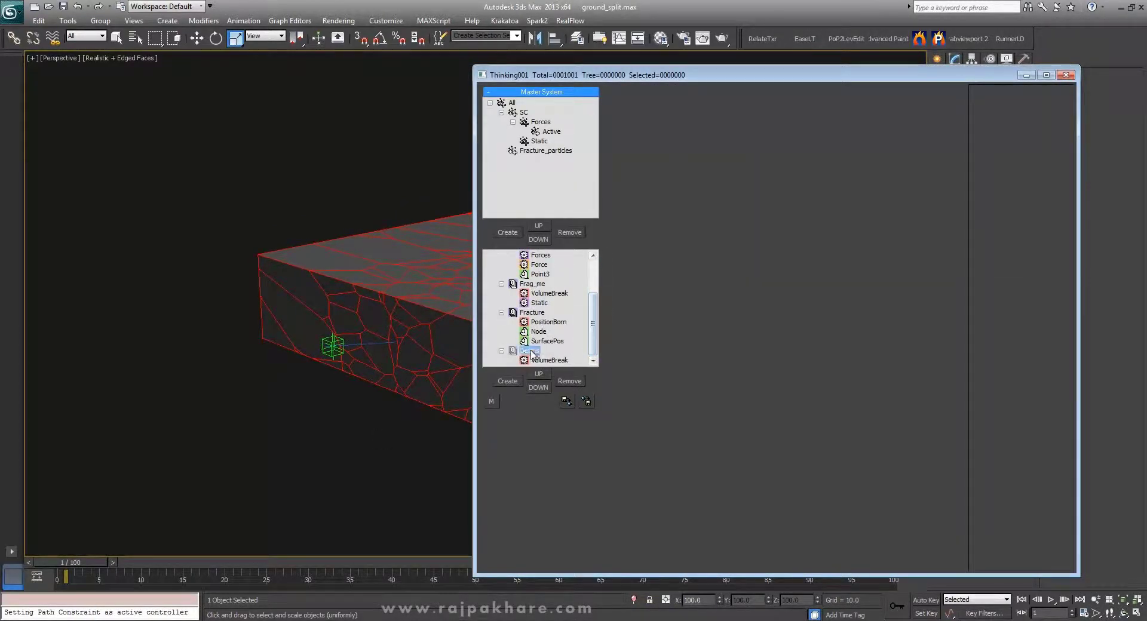
pyautogui.keyDown('alt'); pyautogui.moveTo(316, 325); pyautogui.dragTo(300, 294, button='middle'); pyautogui.keyUp('alt')
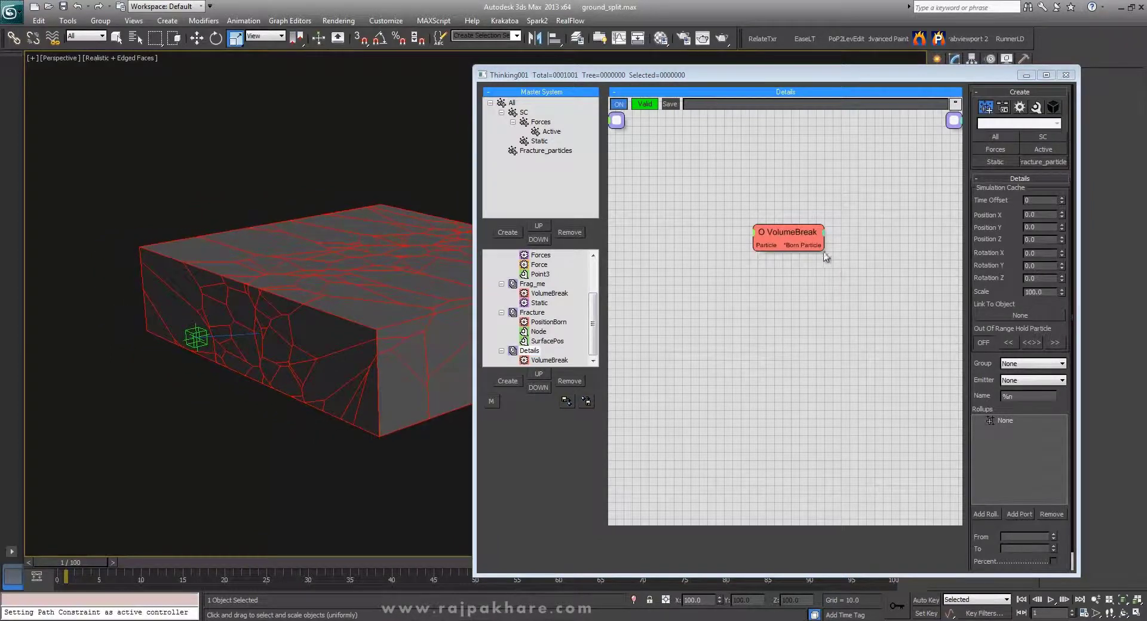
# - Add an Active group node to the Details set and arrange it beside the VolumeBreak operator
pyautogui.moveTo(801, 234); pyautogui.dragTo(838, 249)
pyautogui.rightClick(711, 218)
pyautogui.moveTo(717, 224)
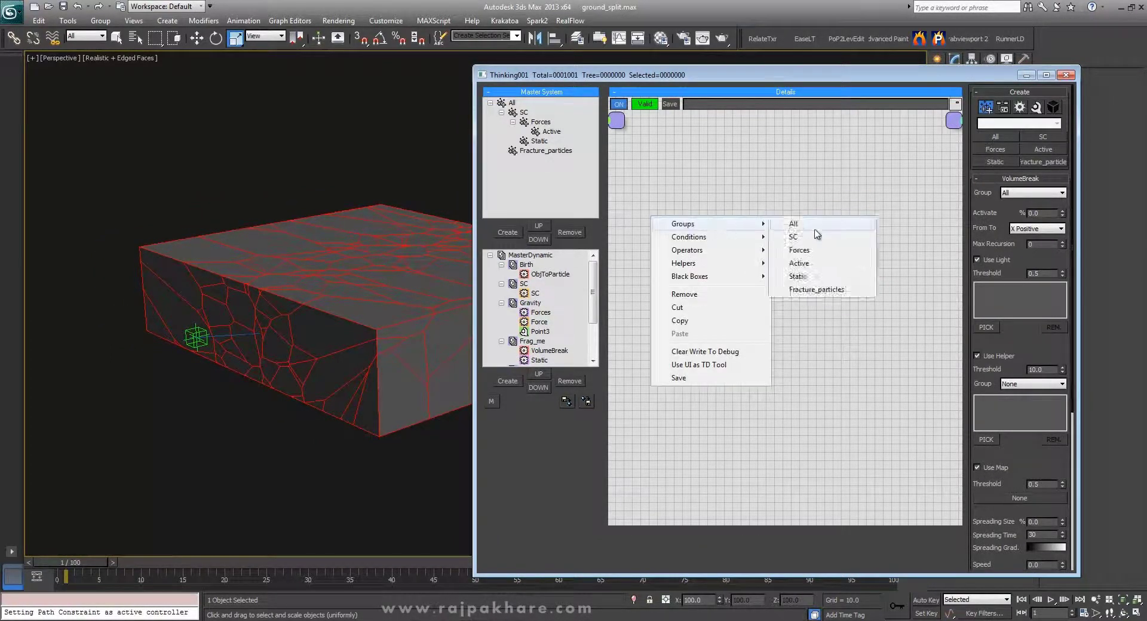
pyautogui.click(799, 263)
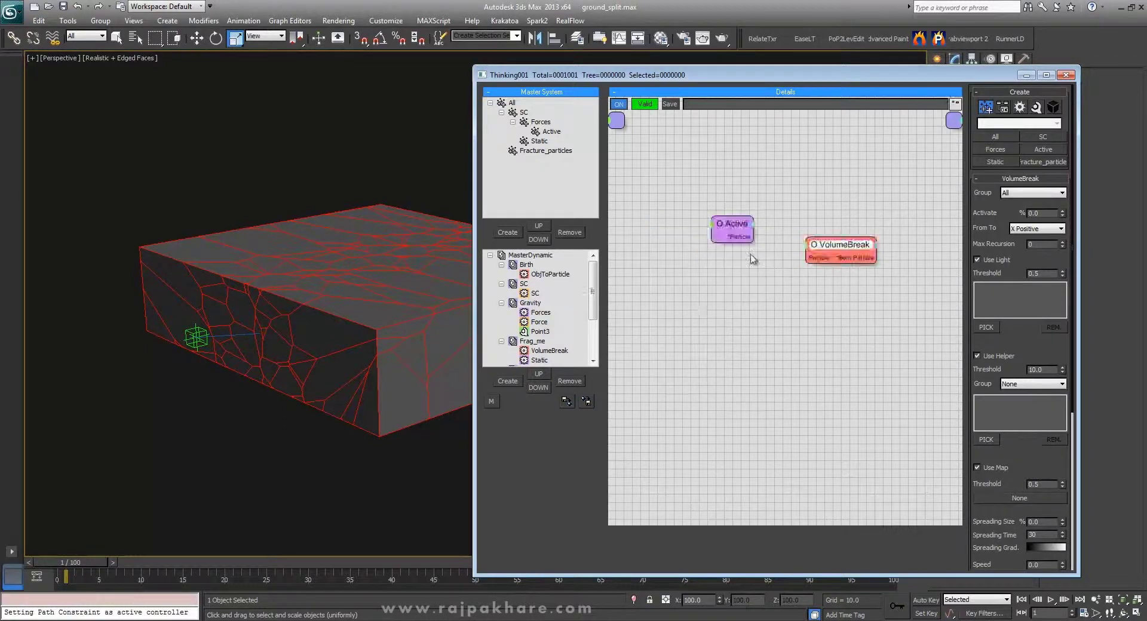
pyautogui.moveTo(730, 231); pyautogui.dragTo(680, 243)
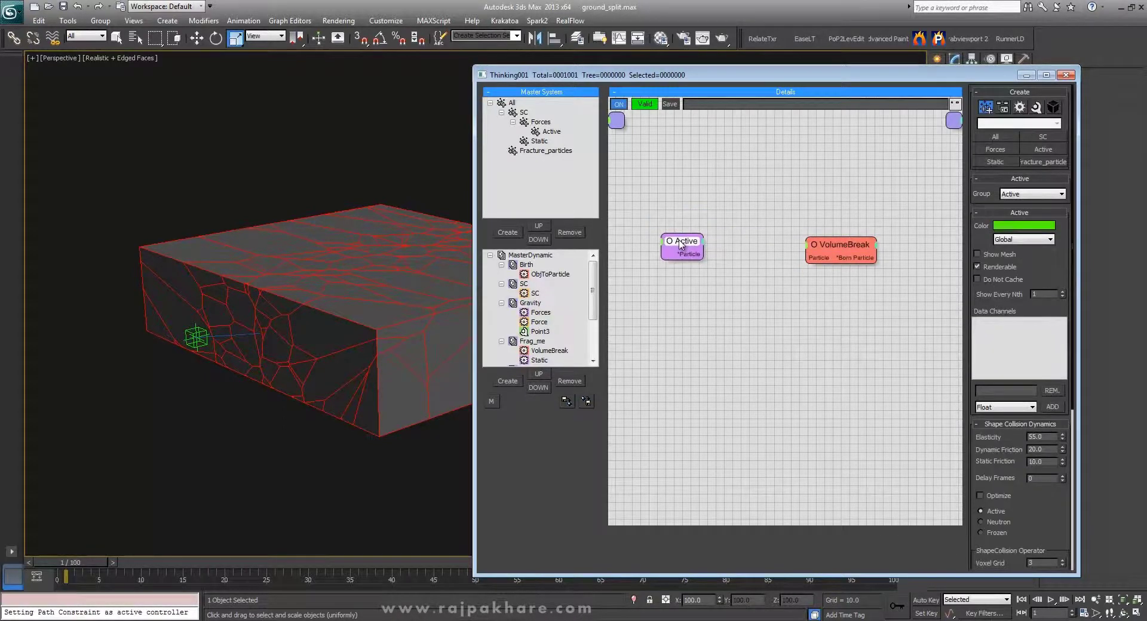
# - Add a Threshold condition above the Active and VolumeBreak nodes and rename it Velocity
pyautogui.rightClick(750, 227)
pyautogui.moveTo(746, 244)
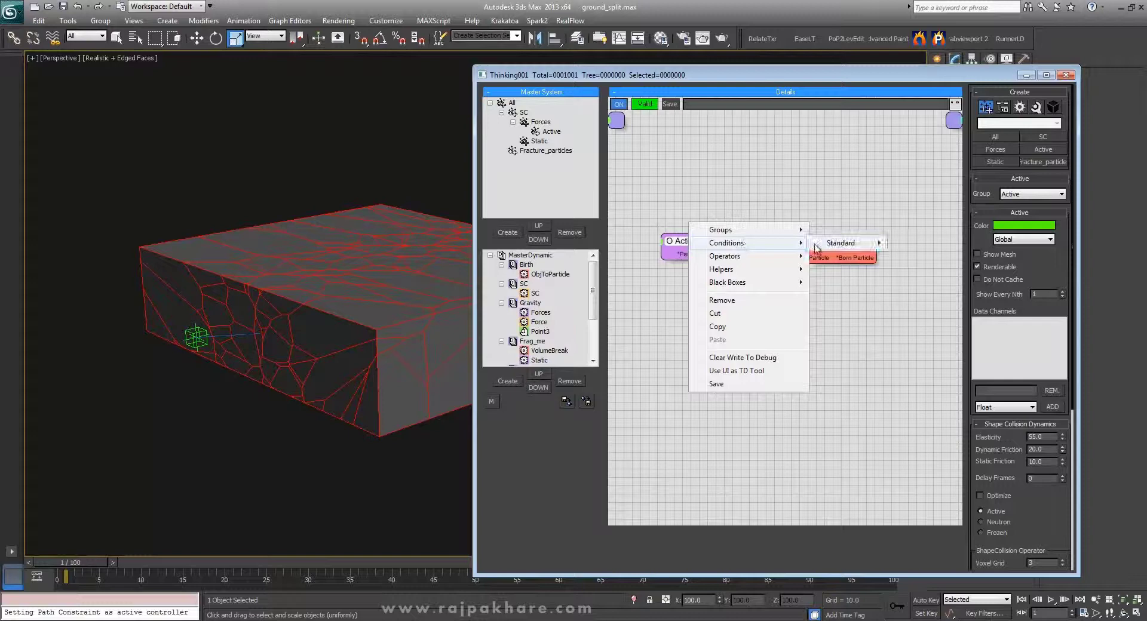
pyautogui.moveTo(861, 247)
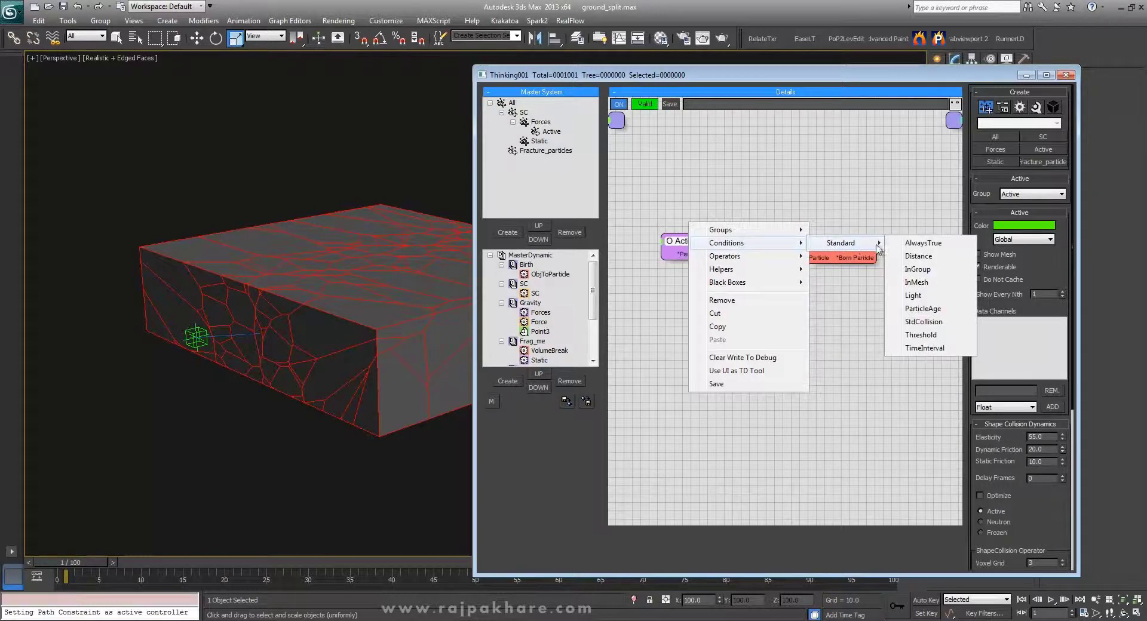
pyautogui.click(921, 335)
pyautogui.moveTo(782, 237); pyautogui.dragTo(761, 205)
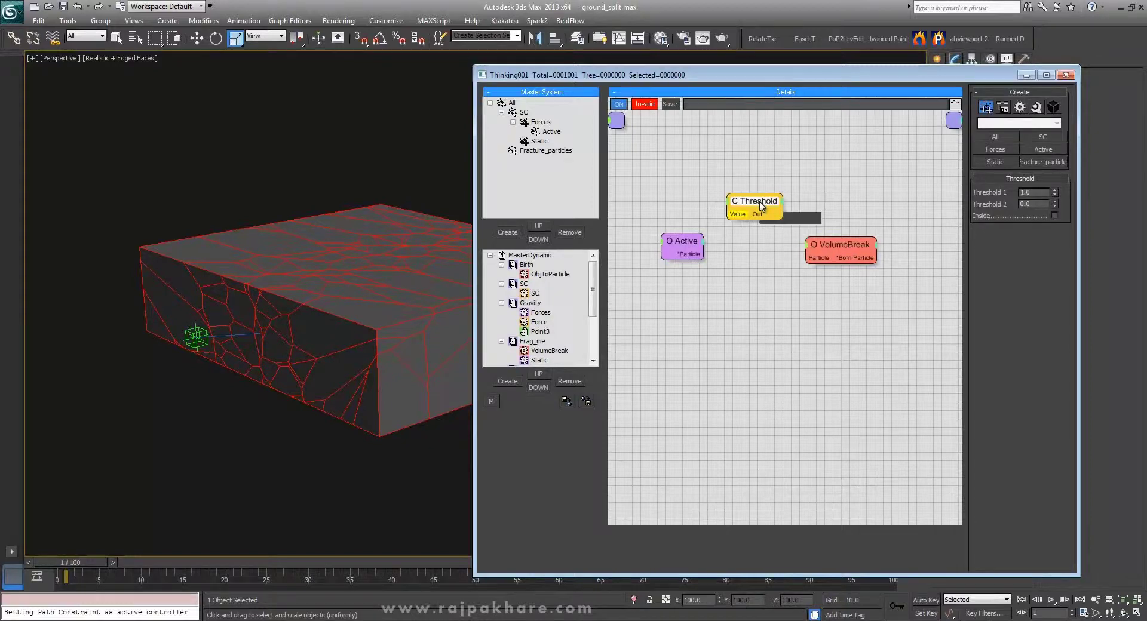
pyautogui.rightClick(760, 206)
pyautogui.click(751, 223)
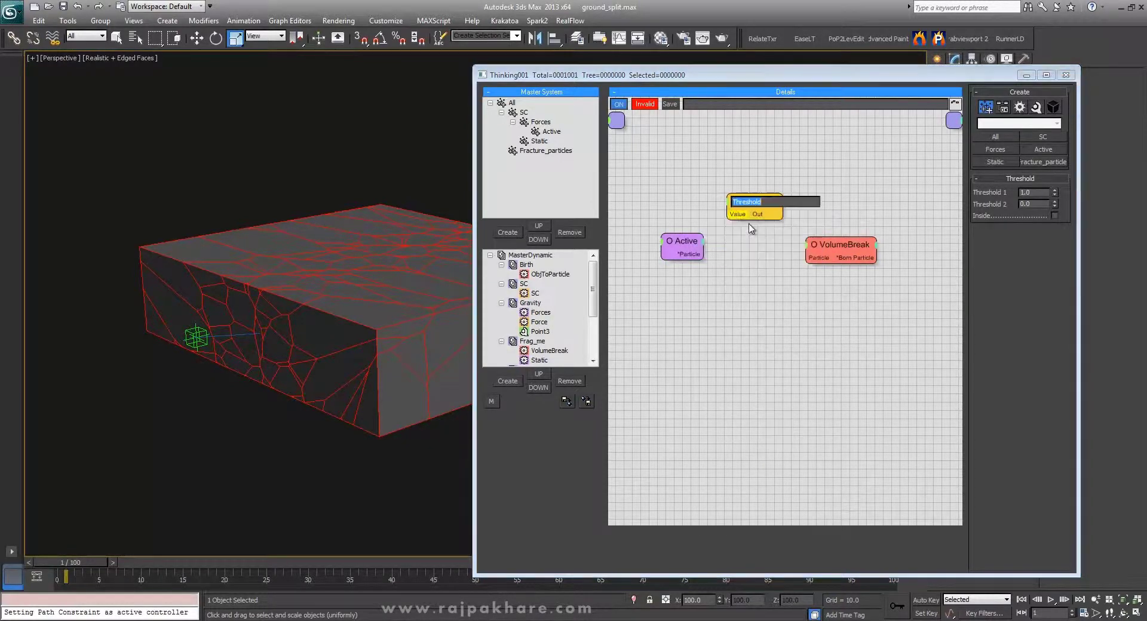
pyautogui.write('Velocity')
pyautogui.press('Return')
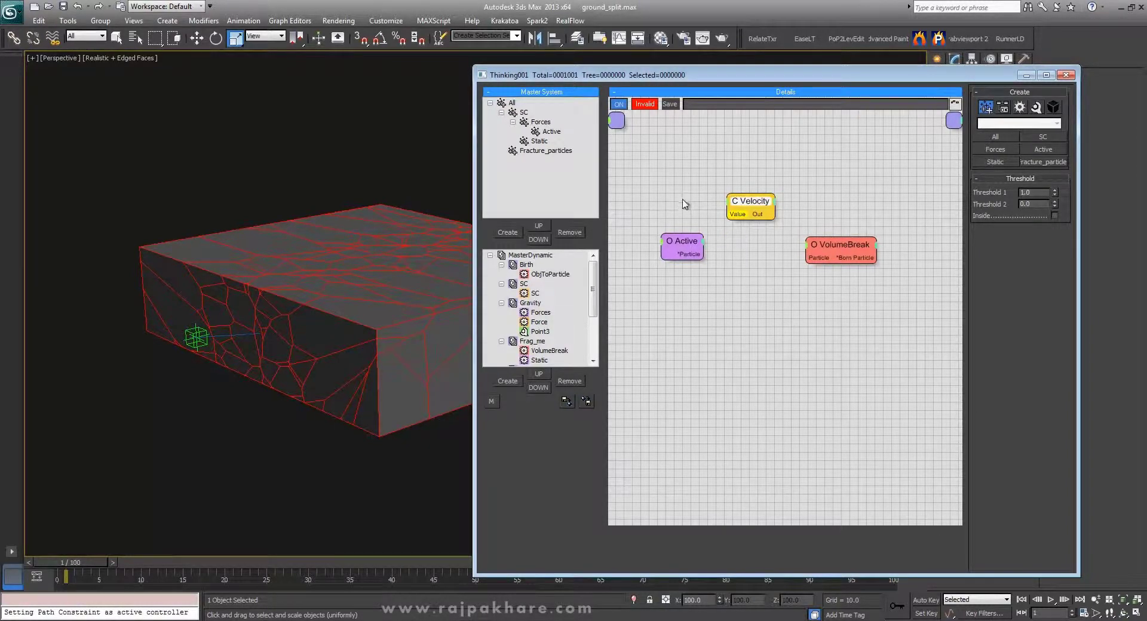
# - Wire the Active group's Velocity output into the Velocity condition and the condition's output into an ON input on VolumeBreak
pyautogui.click(704, 249)
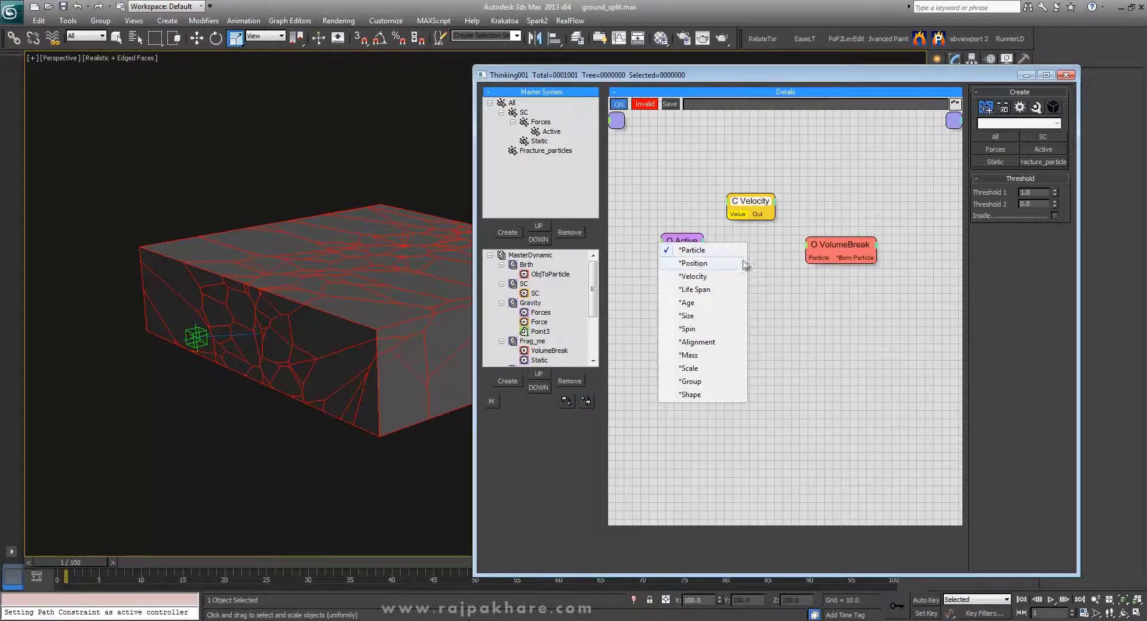
pyautogui.click(702, 276)
pyautogui.moveTo(703, 262); pyautogui.dragTo(679, 215)
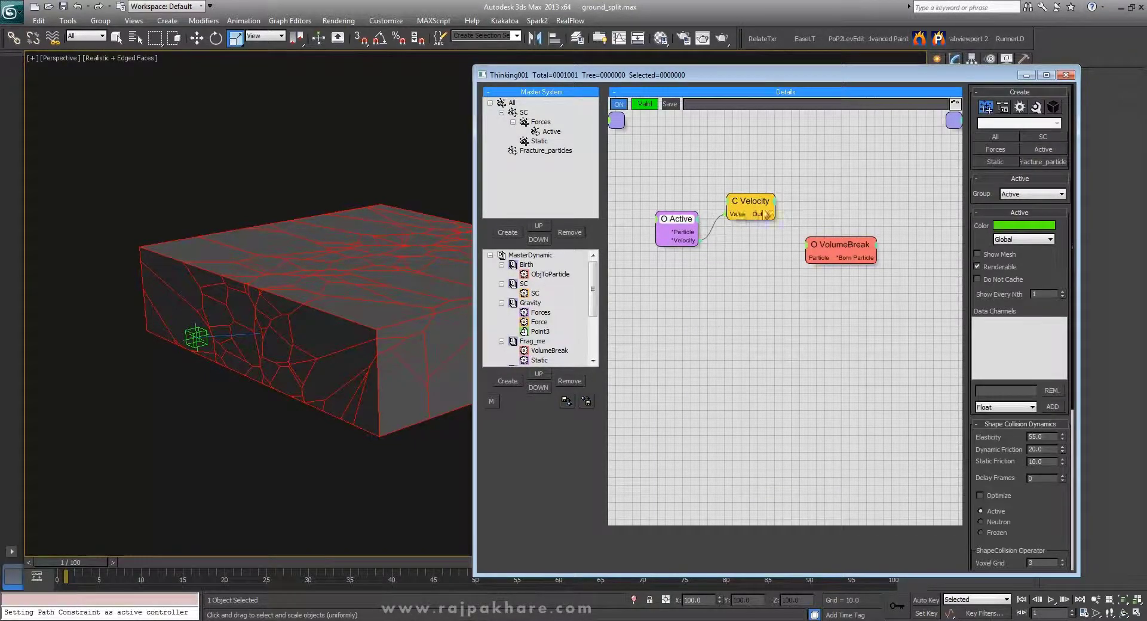
pyautogui.click(810, 251)
pyautogui.click(784, 230)
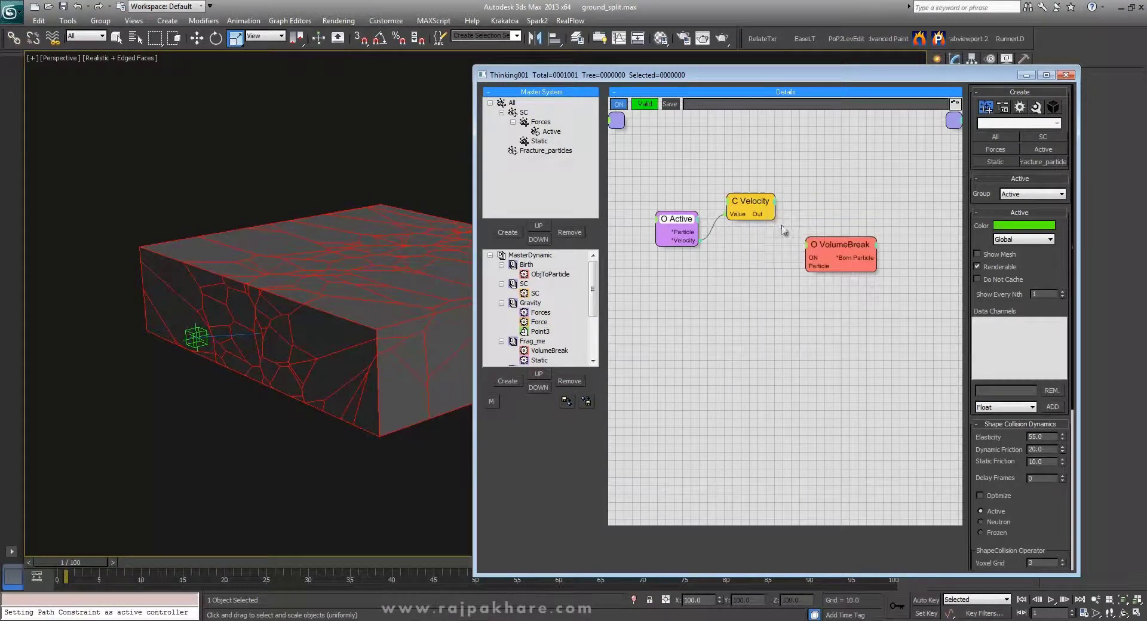
pyautogui.moveTo(763, 219); pyautogui.dragTo(806, 257)
# - Create a new particle group named Detail under the Forces group
pyautogui.click(832, 249)
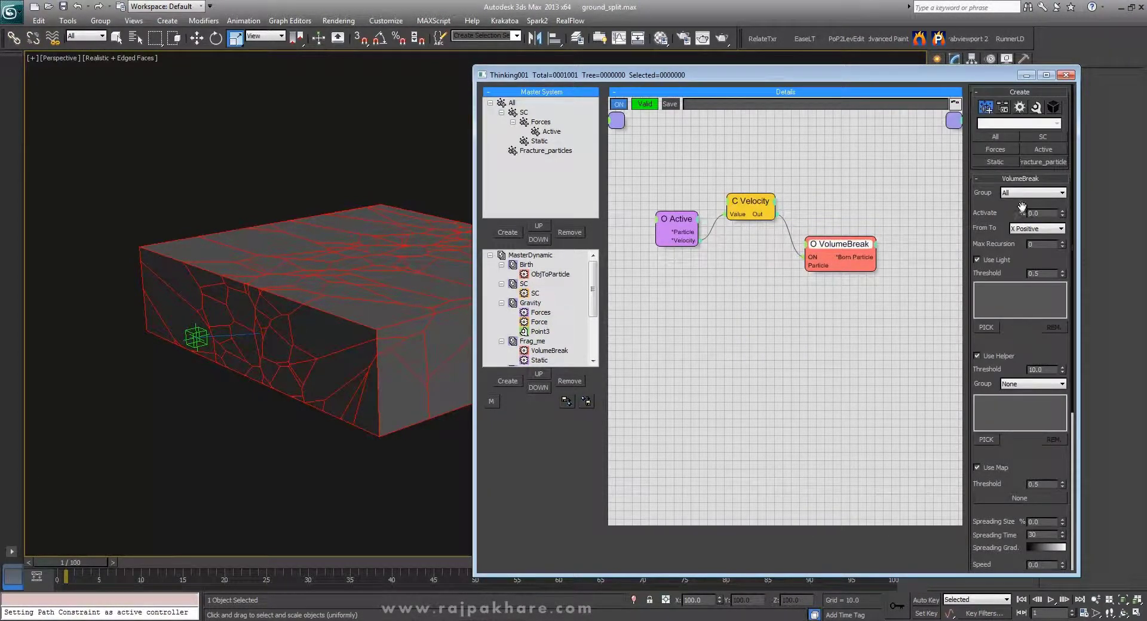
pyautogui.click(1022, 195)
pyautogui.click(548, 156)
pyautogui.click(542, 123)
pyautogui.click(508, 232)
pyautogui.click(551, 141)
pyautogui.click(552, 142)
pyautogui.write('De')
pyautogui.press('Return')
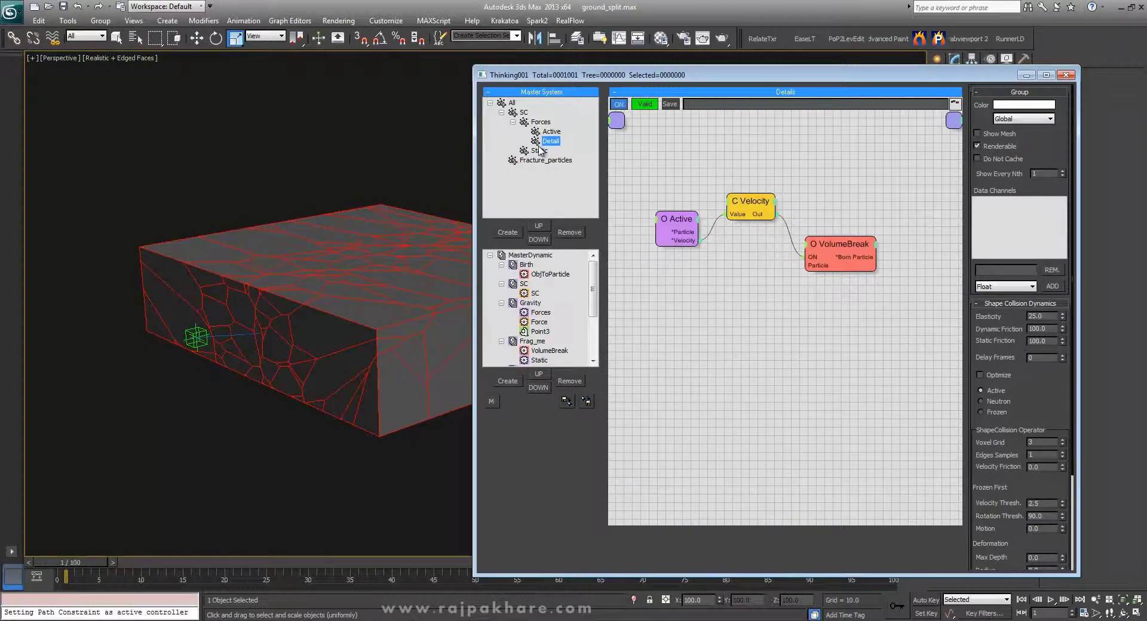
# - Set the Detail group's display color to blue
pyautogui.click(1033, 107)
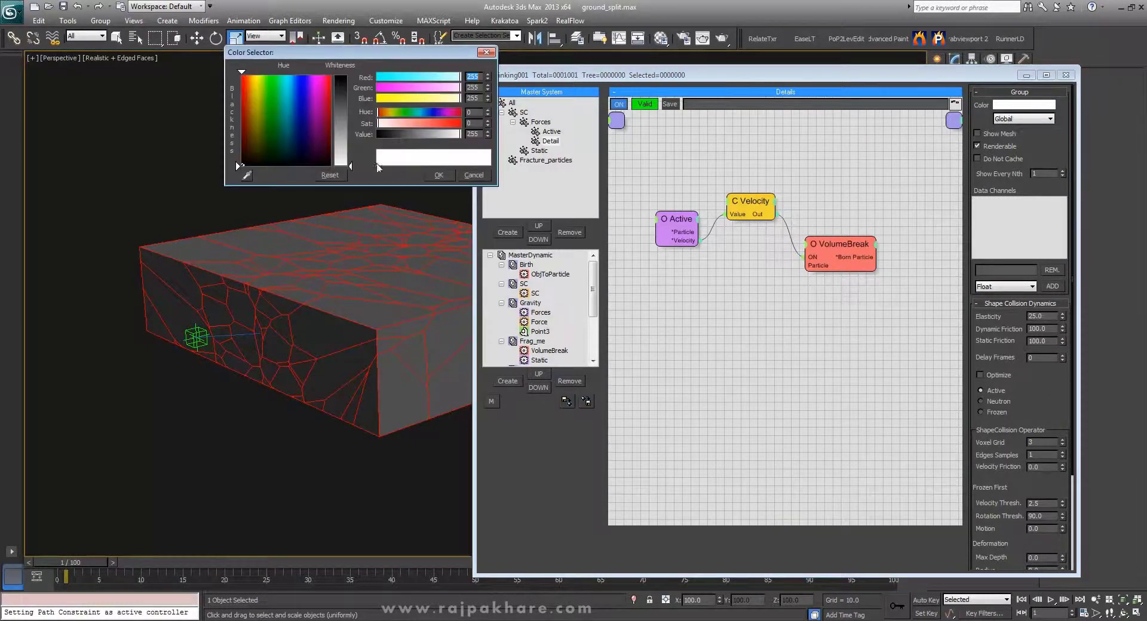
pyautogui.click(296, 80)
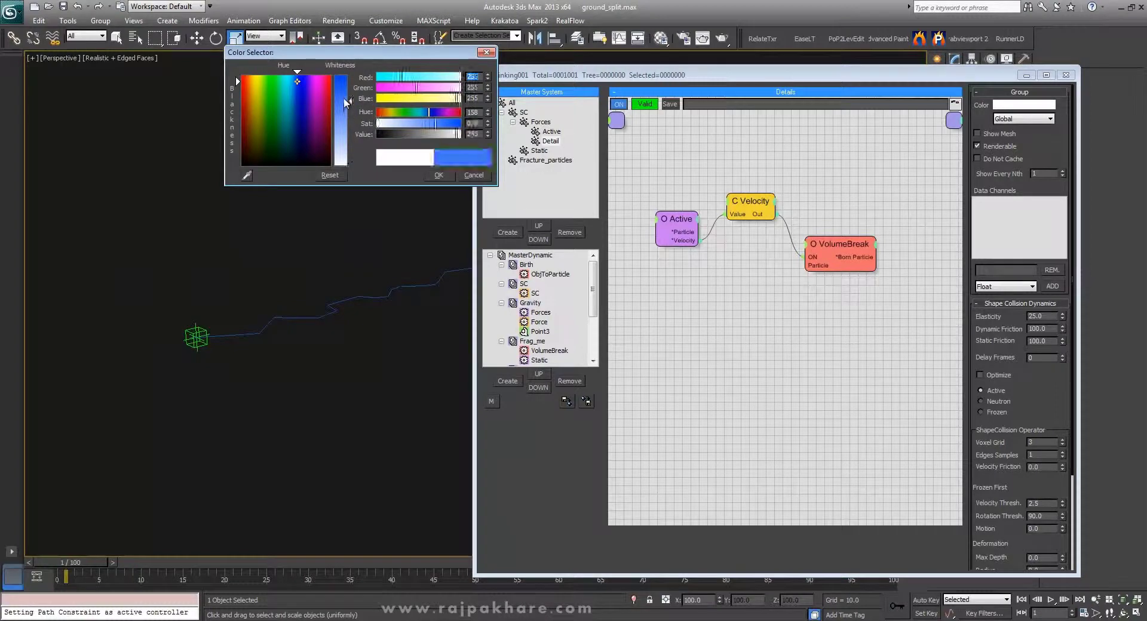
pyautogui.click(439, 175)
pyautogui.moveTo(74, 568); pyautogui.dragTo(85, 566)
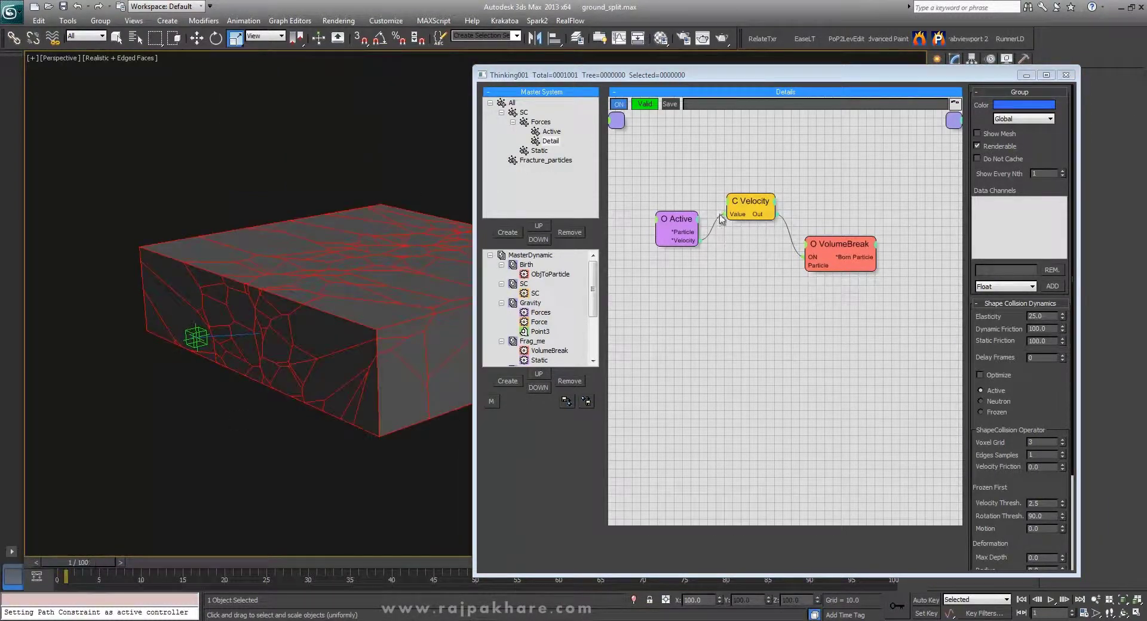
# - Configure VolumeBreak to send fragments to the Detail group, with Activate at 40% and Density at 500
pyautogui.click(835, 250)
pyautogui.click(1034, 205)
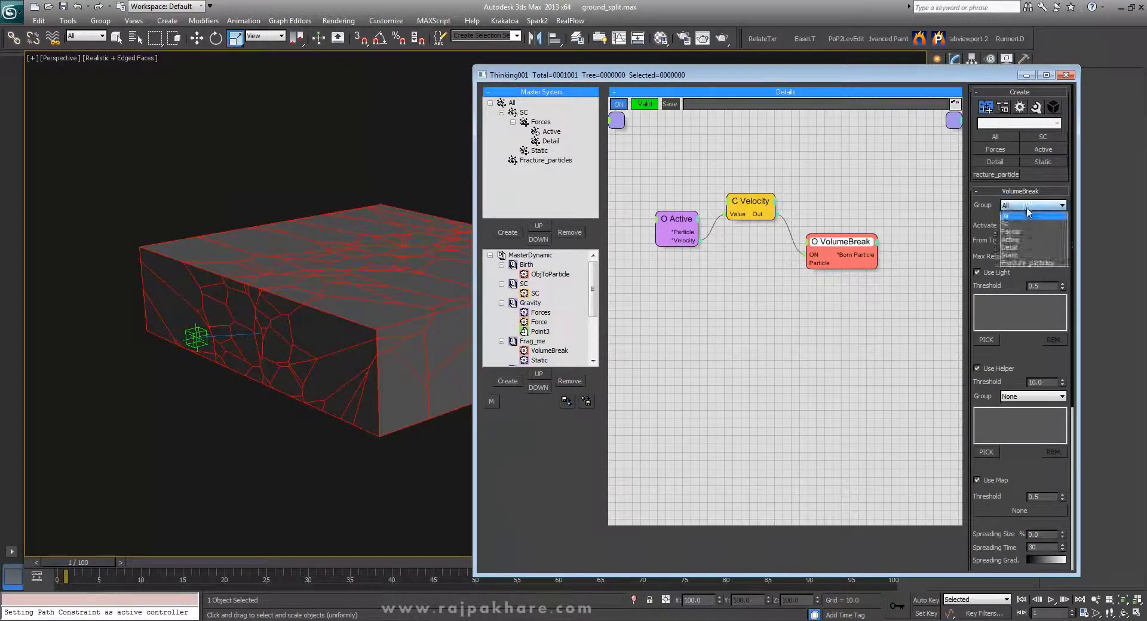
pyautogui.click(1014, 246)
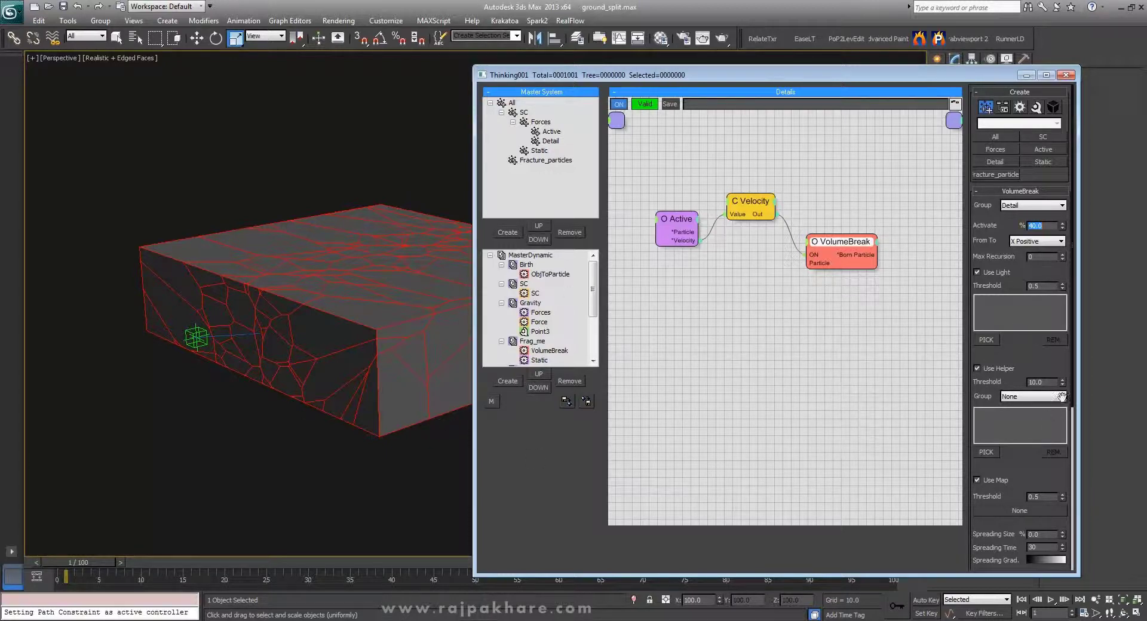
pyautogui.scroll(-5, 1005, 444)
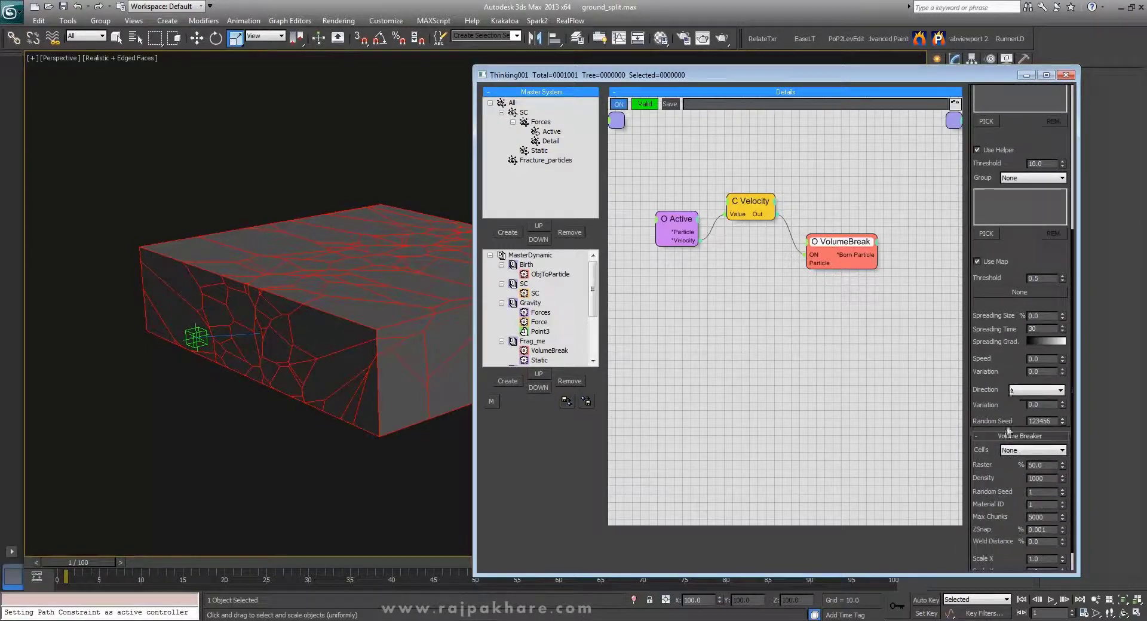
pyautogui.scroll(-1, 1004, 444)
pyautogui.doubleClick(1038, 452)
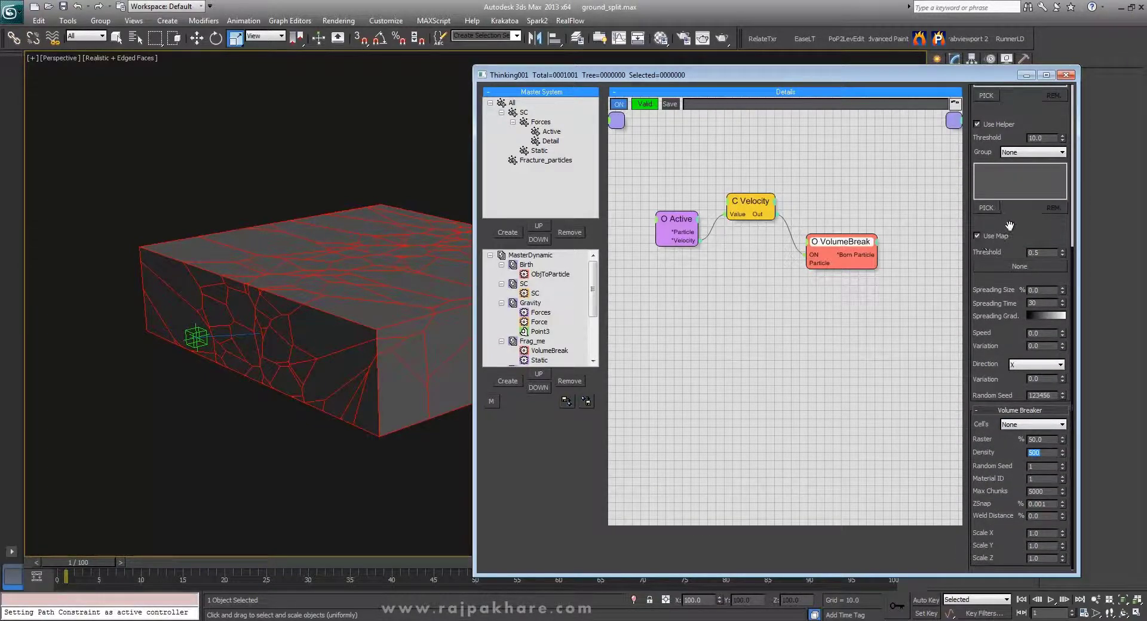
pyautogui.scroll(5, 1009, 225)
# - Connect the Active group's Particle output to VolumeBreak's Particle input and set the Velocity condition's Threshold 1 to 10
pyautogui.moveTo(694, 235); pyautogui.dragTo(832, 241)
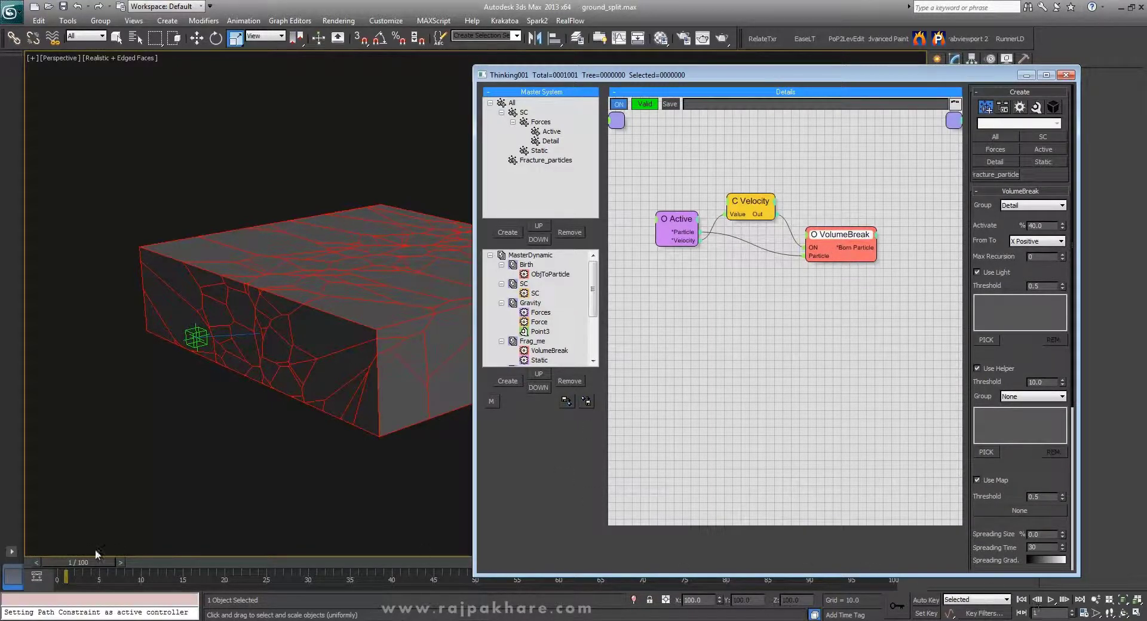
pyautogui.click(742, 205)
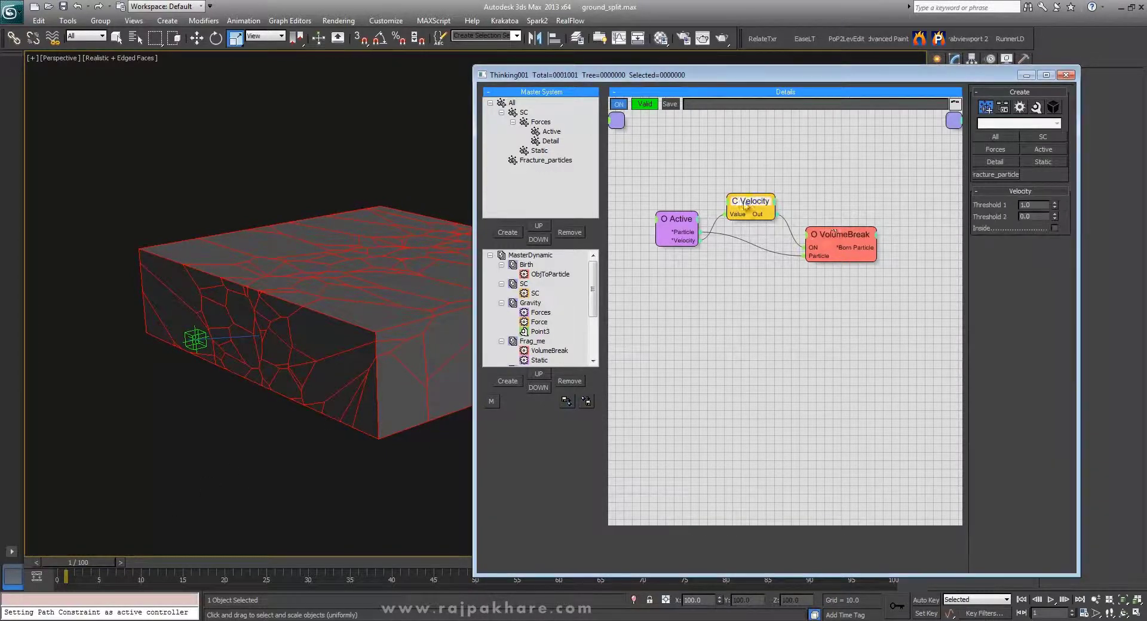
pyautogui.moveTo(1040, 205); pyautogui.dragTo(1016, 204)
pyautogui.write('10')
pyautogui.press('Return')
# - Play the simulation to about frame 46 and examine the secondary fragments breaking off the ground block
pyautogui.moveTo(460, 352); pyautogui.dragTo(457, 348, button='middle')
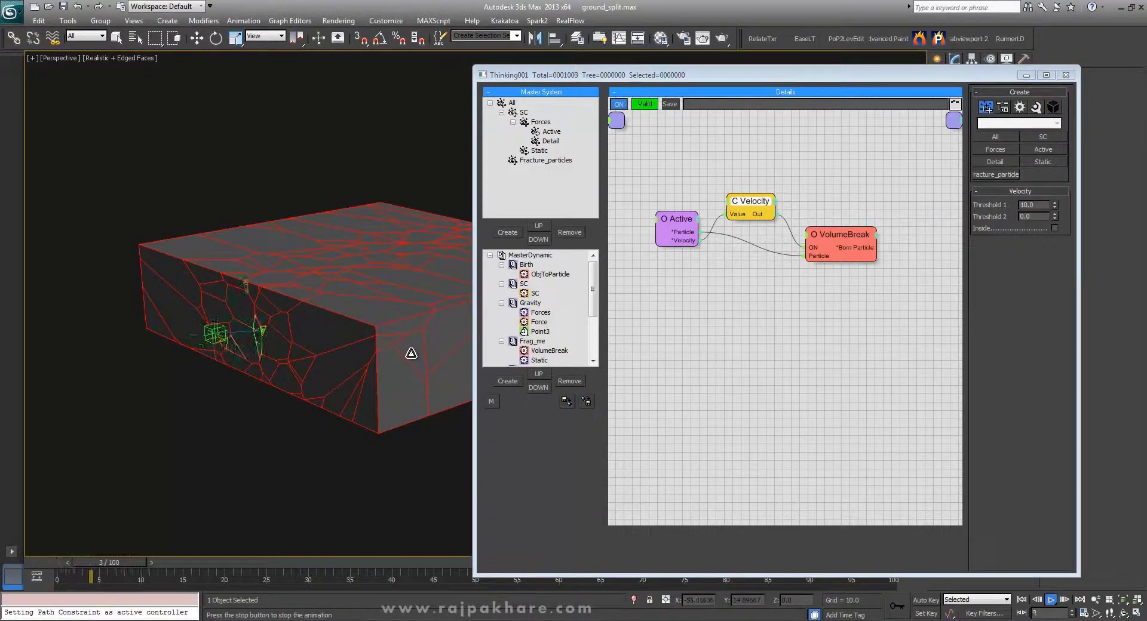
pyautogui.press('/')
pyautogui.press('w')
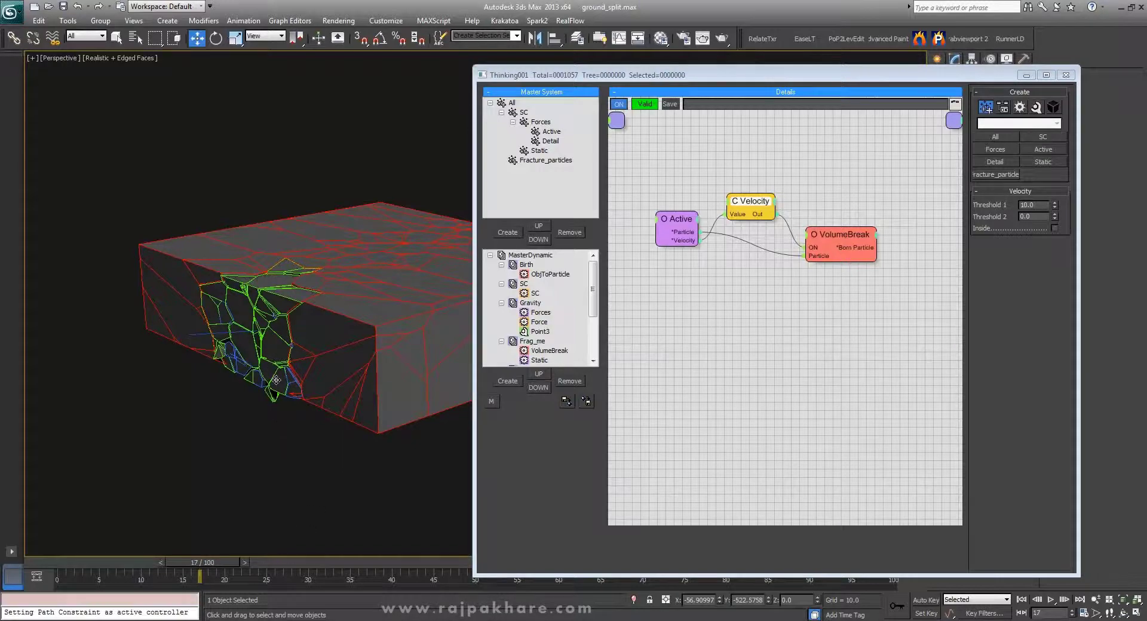
pyautogui.press('/')
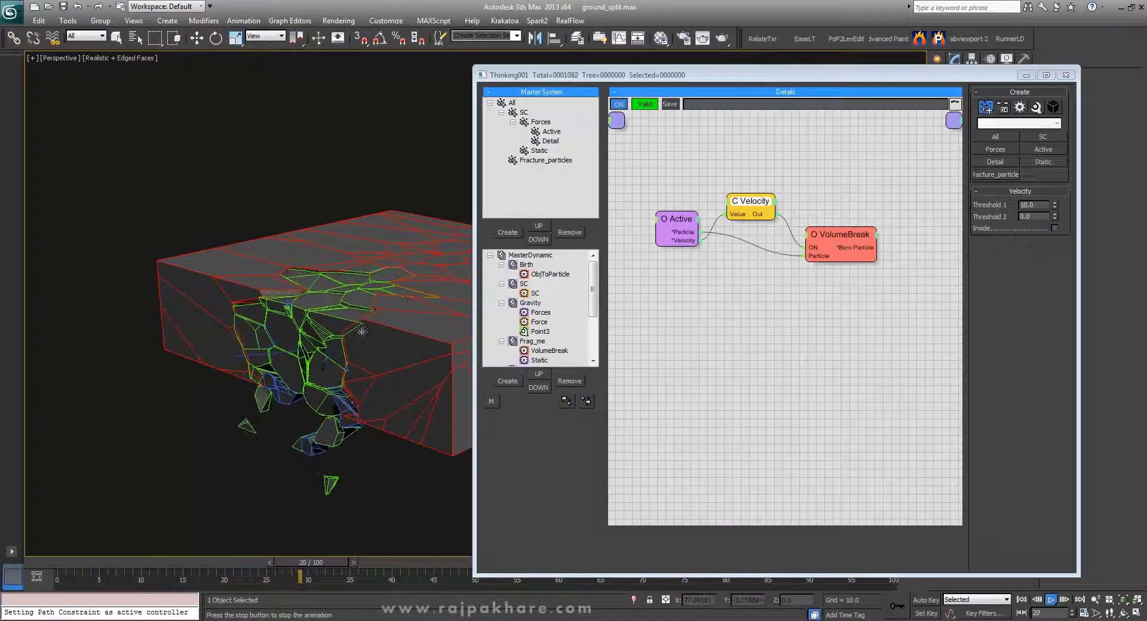
pyautogui.keyDown('alt'); pyautogui.moveTo(354, 355); pyautogui.dragTo(329, 260, button='middle'); pyautogui.keyUp('alt')
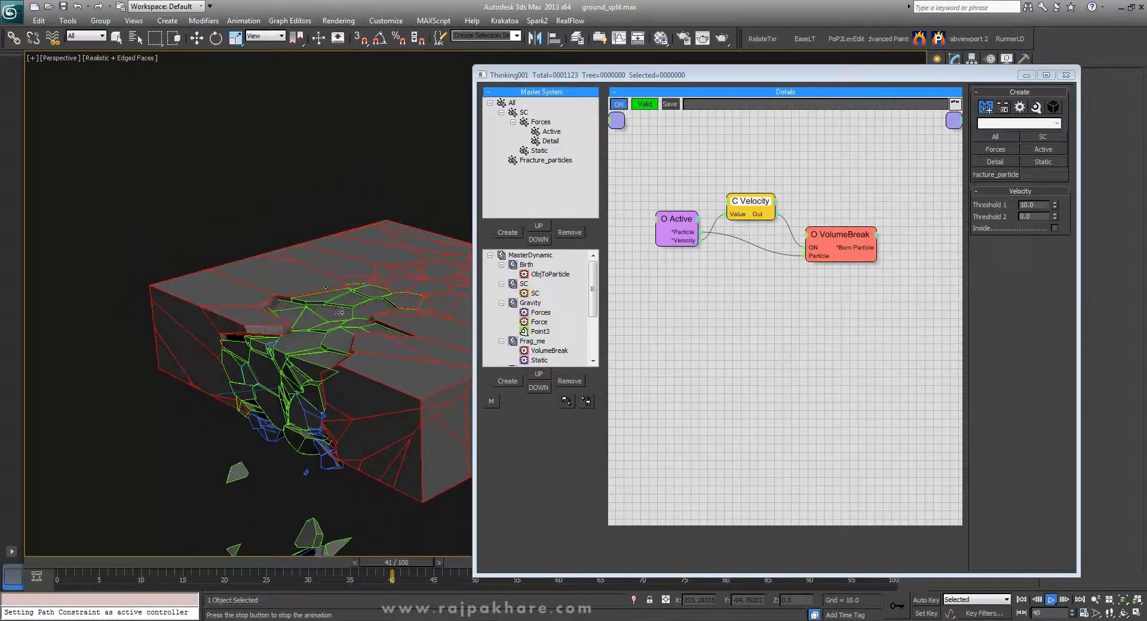
pyautogui.click(1050, 600)
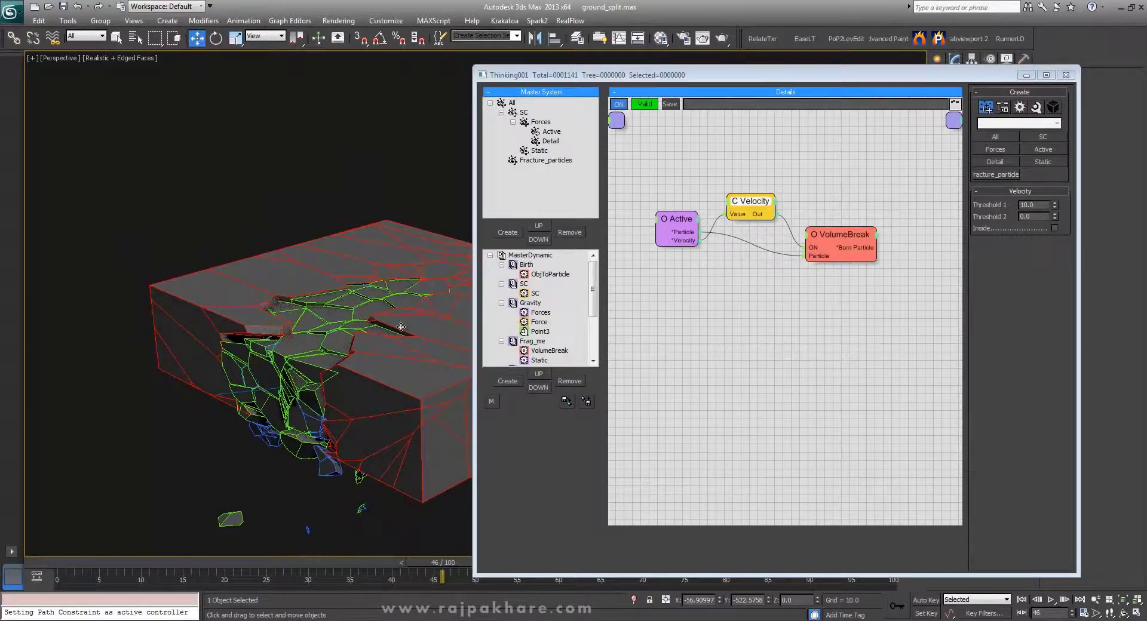
# - Set the Velocity condition's Threshold 1 to 2 and replay the simulation to about frame 52 to examine the fragments
pyautogui.moveTo(1035, 206); pyautogui.dragTo(820, 210)
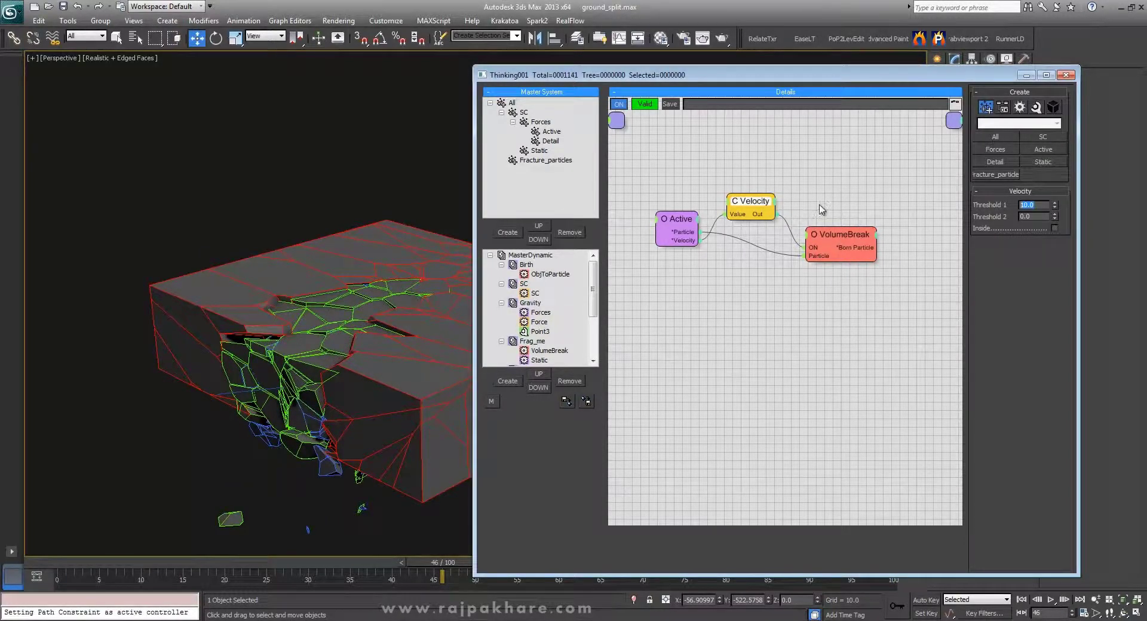
pyautogui.write('3')
pyautogui.press('Return')
pyautogui.click(1022, 601)
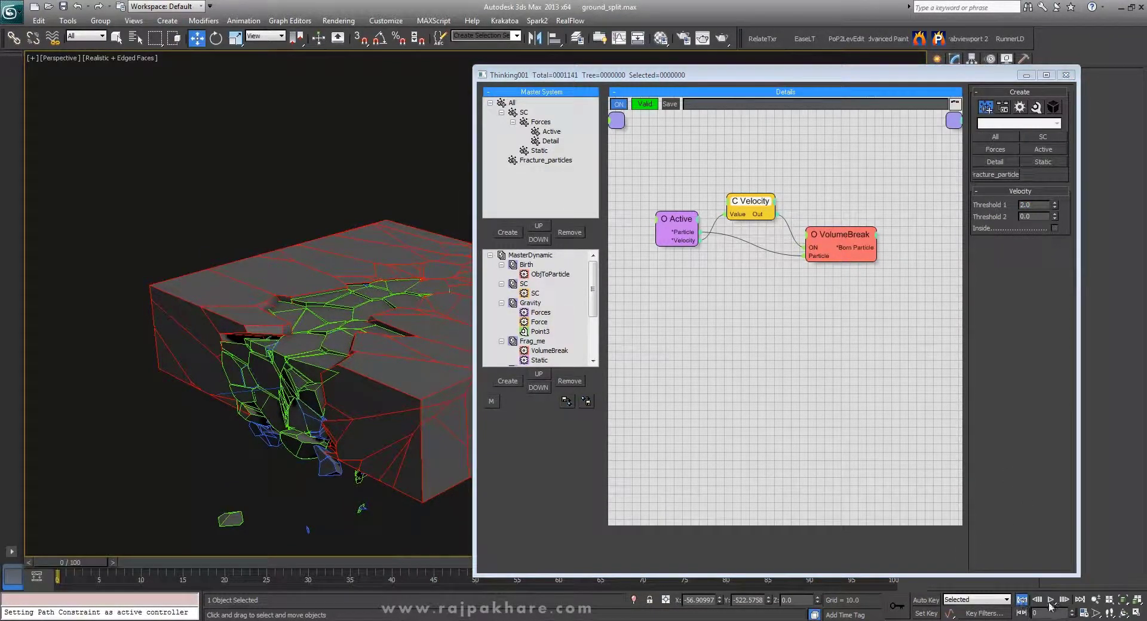
pyautogui.click(1051, 601)
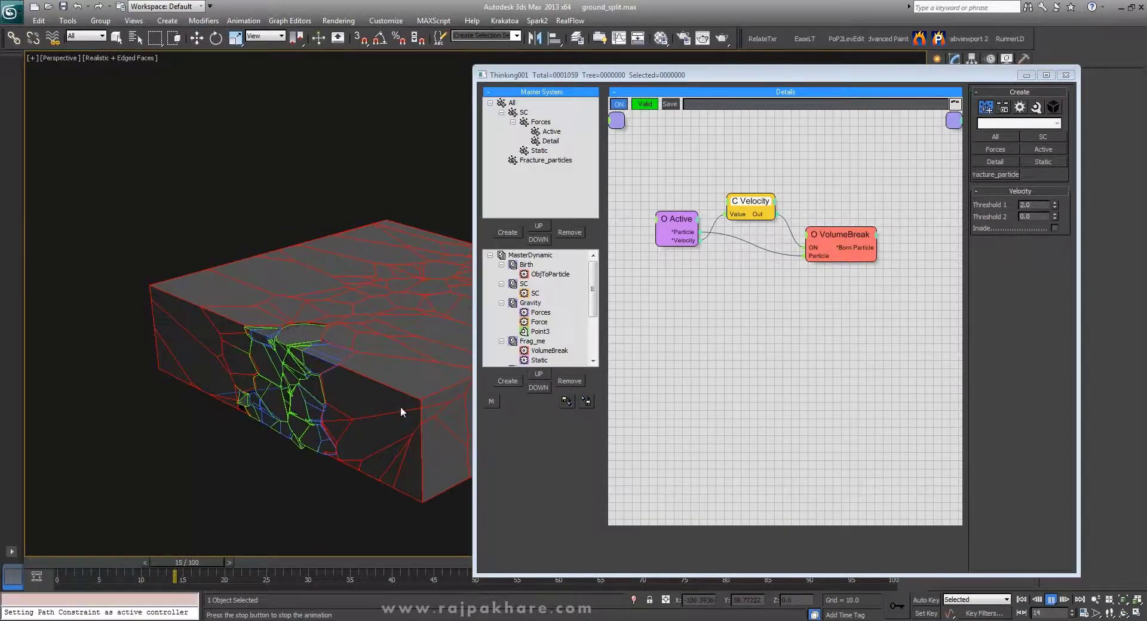
pyautogui.keyDown('alt'); pyautogui.moveTo(391, 346); pyautogui.dragTo(375, 356, button='middle'); pyautogui.keyUp('alt')
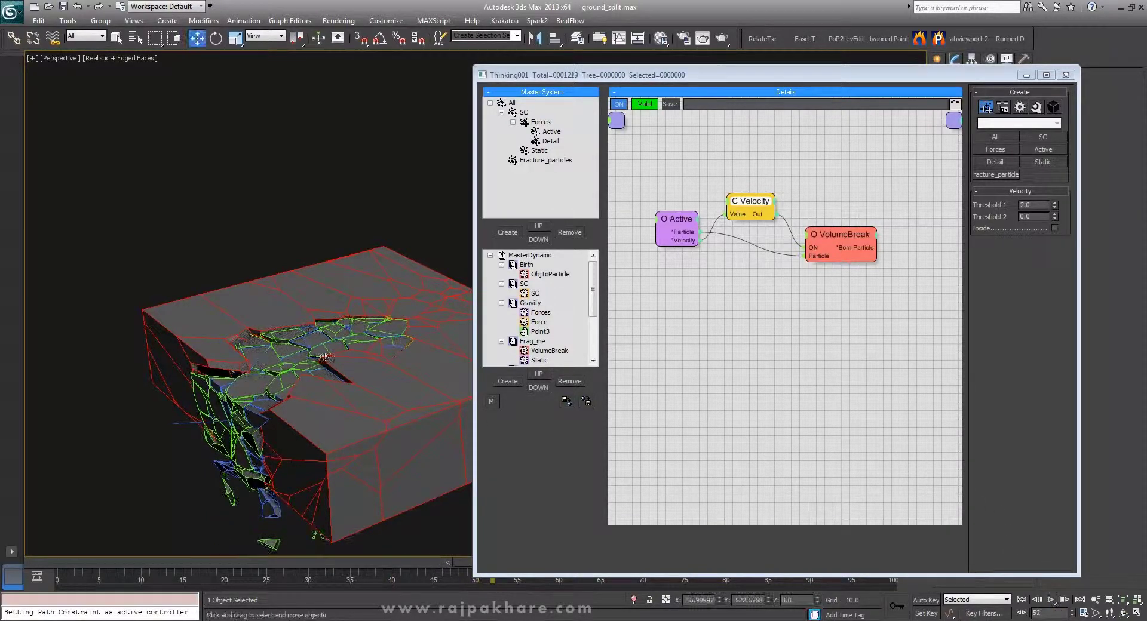
pyautogui.moveTo(315, 352); pyautogui.dragTo(339, 331, button='middle')
pyautogui.scroll(3, 338, 332)
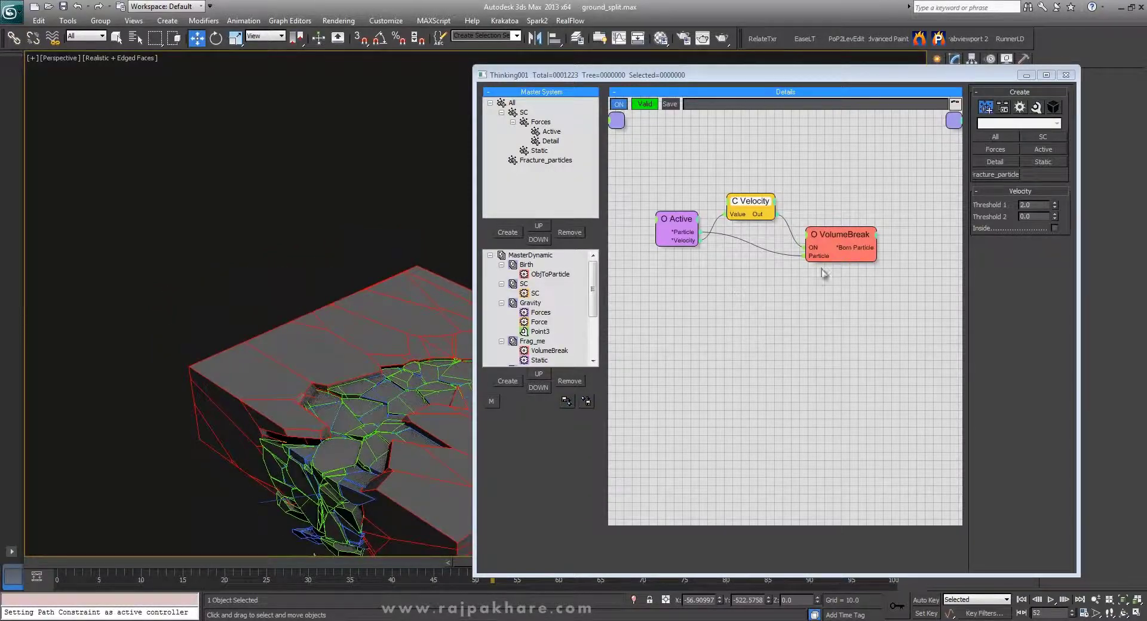
# - Review VolumeBreak's Volume Breaker settings and replay the simulation to frame 50, comparing the fragments with and without edged faces
pyautogui.click(839, 242)
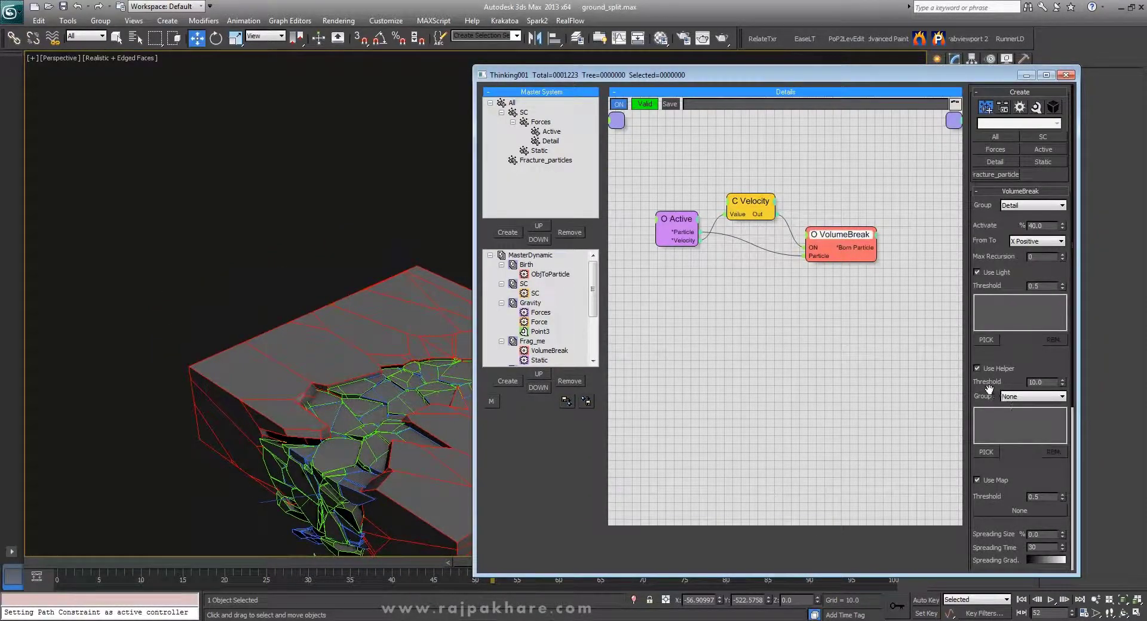
pyautogui.moveTo(989, 389); pyautogui.dragTo(955, 176)
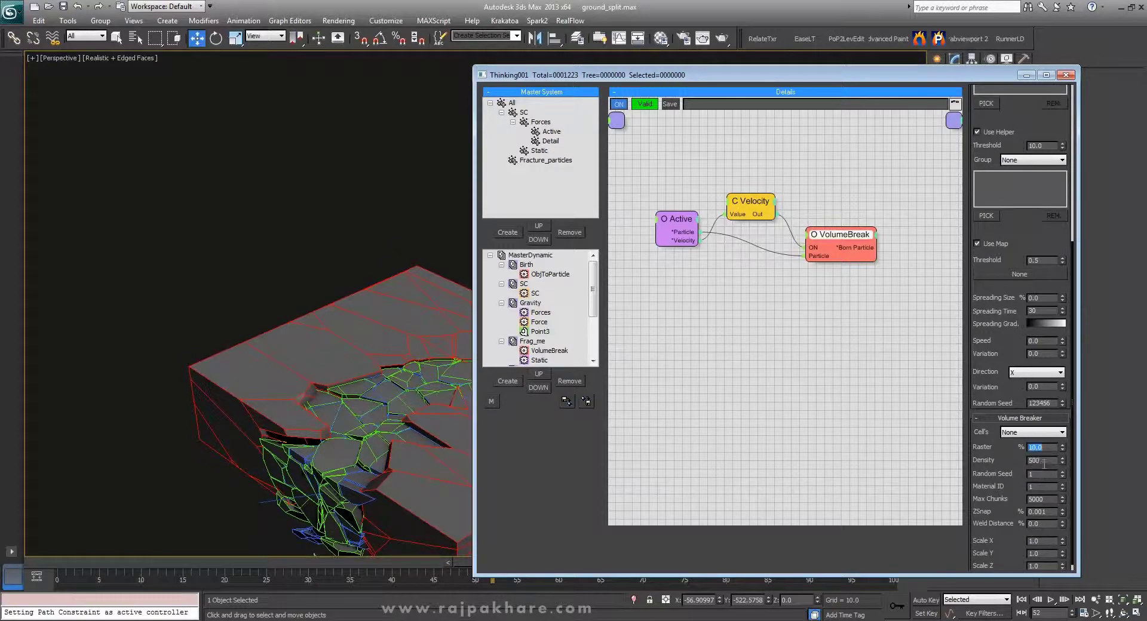
pyautogui.click(1022, 599)
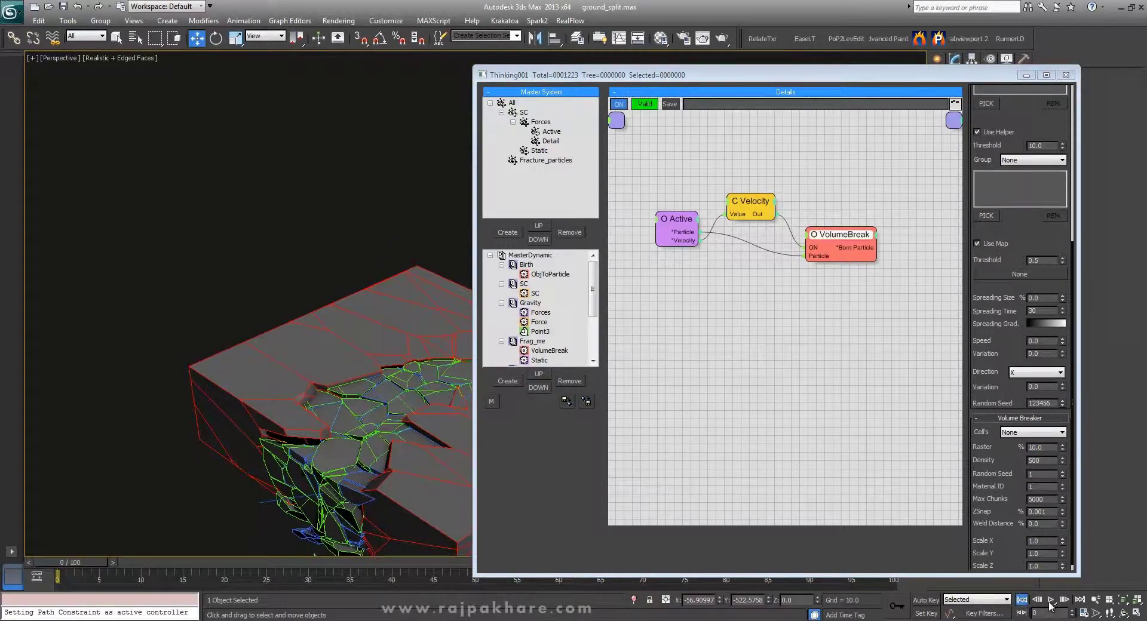
pyautogui.click(1050, 601)
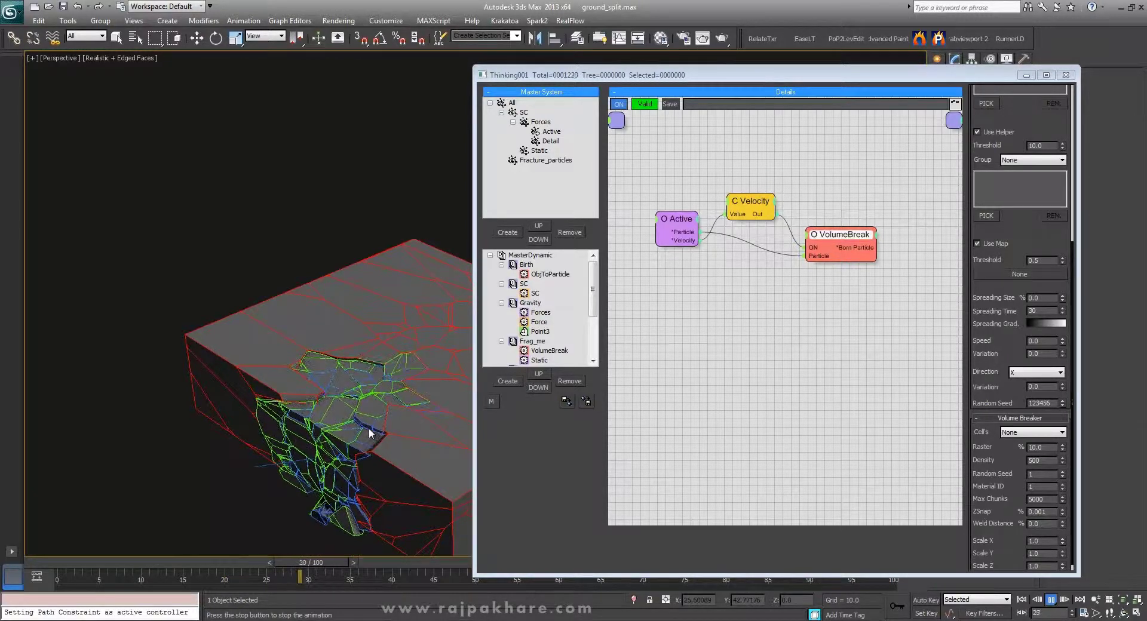
pyautogui.press('F4')
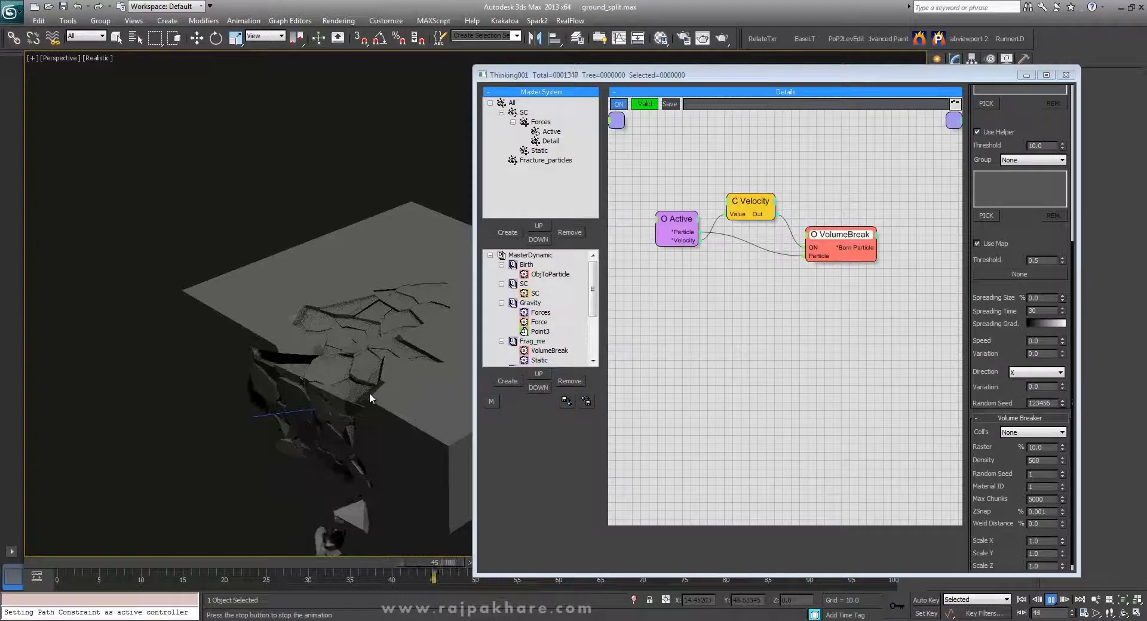
pyautogui.press('F4')
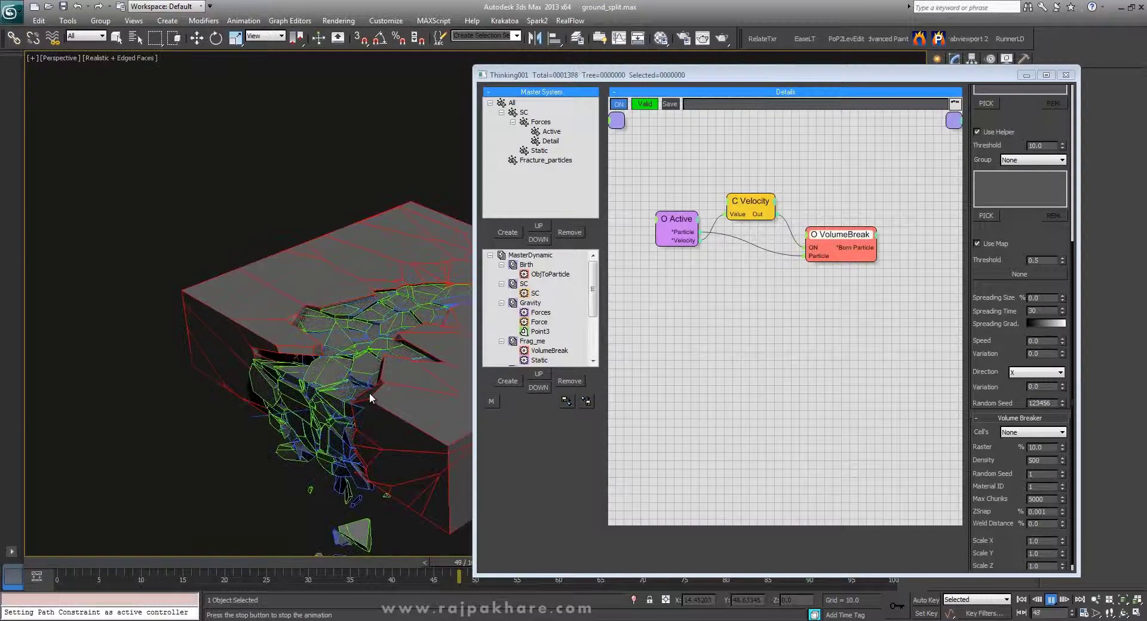
pyautogui.click(1049, 605)
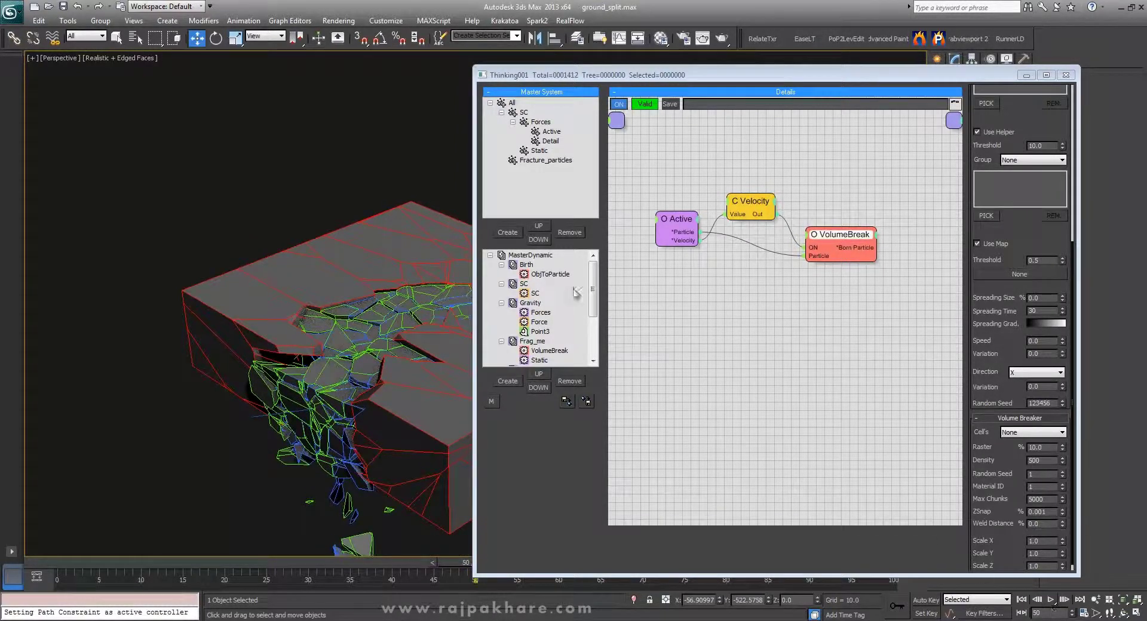
# - Set the Detail group's shape collision Elasticity to 50, Dynamic Friction to 5 and Static Friction to 5
pyautogui.click(549, 141)
pyautogui.click(1044, 317)
pyautogui.write('50')
pyautogui.press('Tab')
pyautogui.write('5')
pyautogui.press('Tab')
pyautogui.write('5.0')
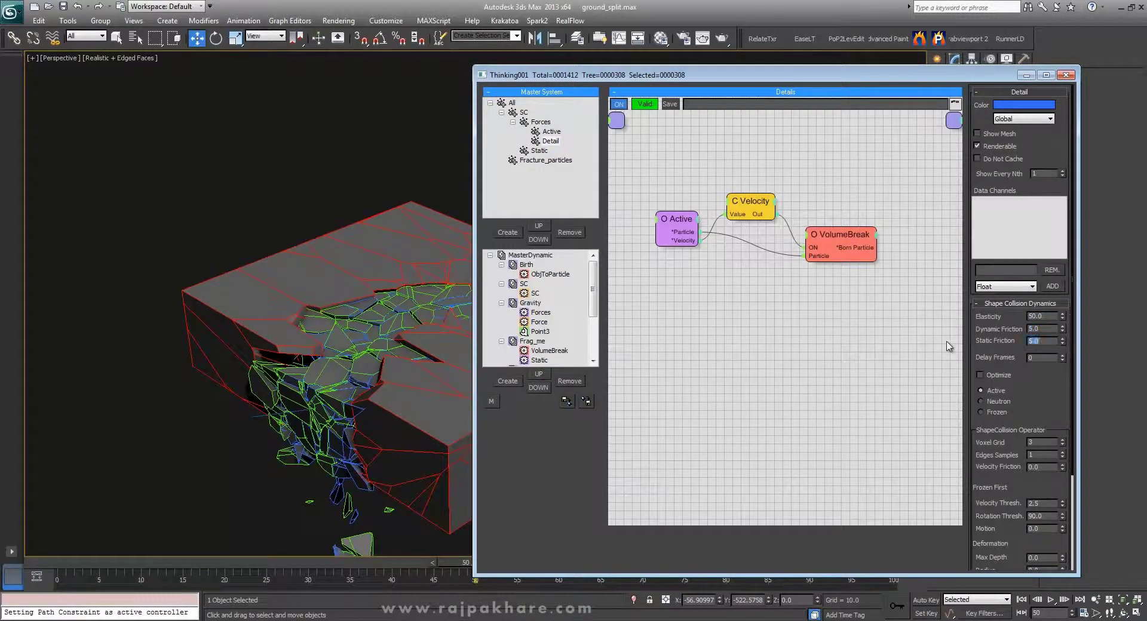
# - Set the Active group's Dynamic Friction to 10 and Static Friction to 5
pyautogui.click(551, 131)
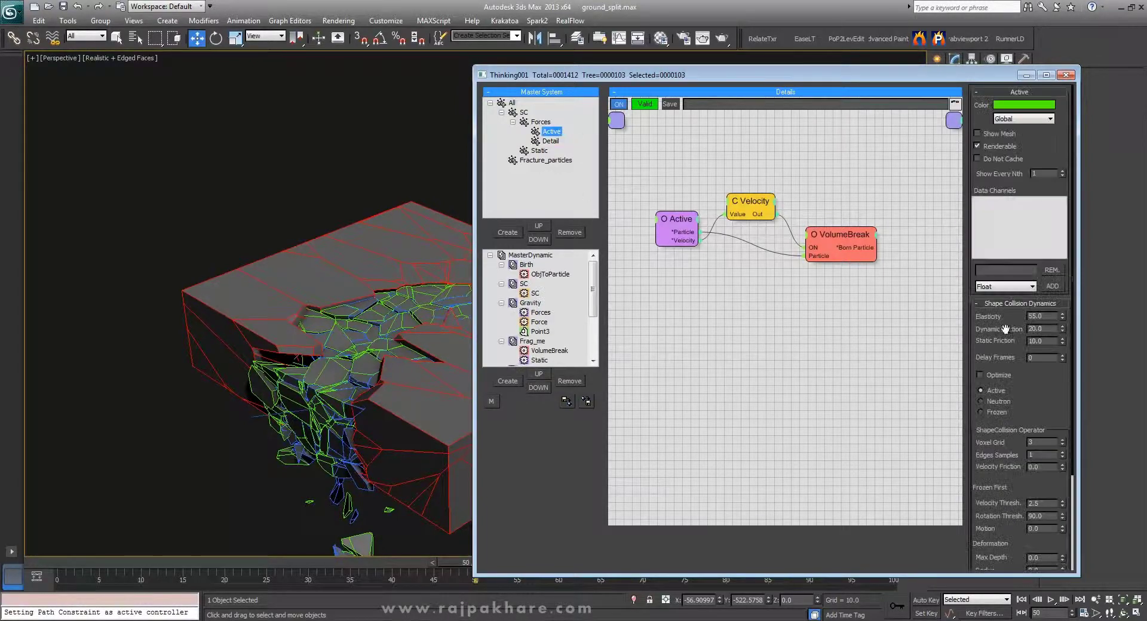
pyautogui.doubleClick(1054, 325)
pyautogui.write('10')
pyautogui.press('Return')
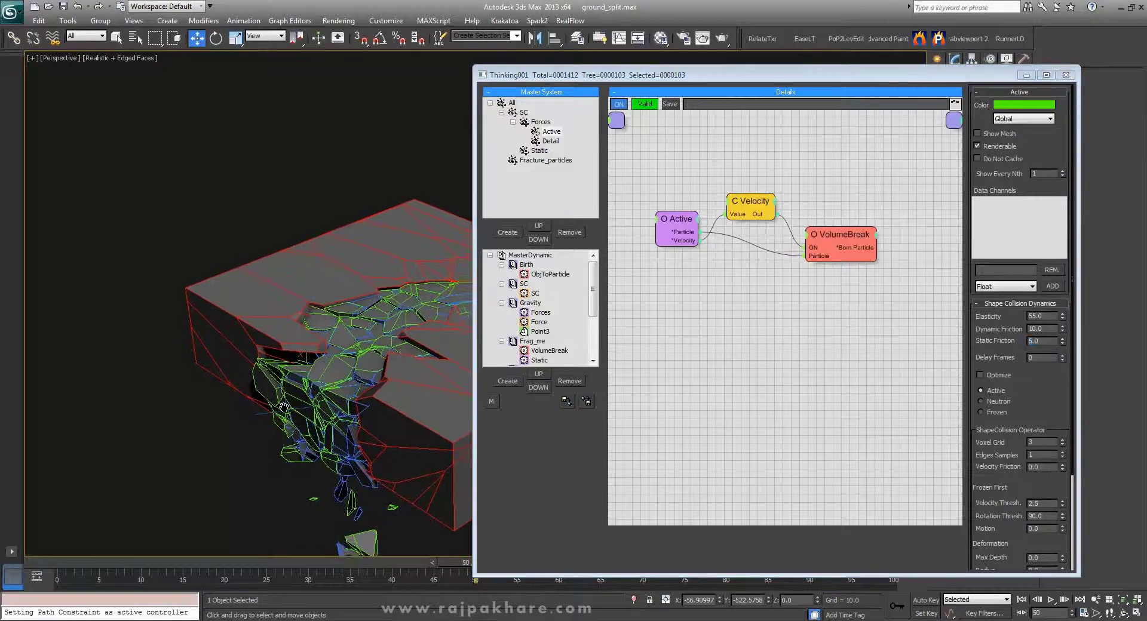
# - Enable Optimize in the shape collision dynamics of both the Active and Detail groups
pyautogui.click(992, 376)
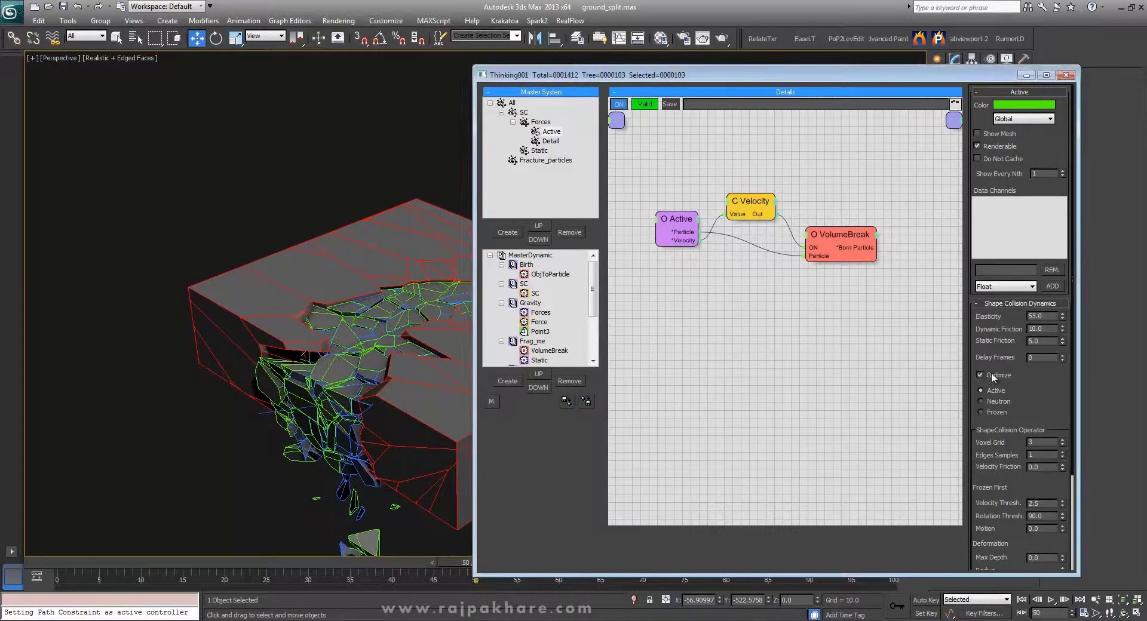
pyautogui.click(550, 141)
pyautogui.moveTo(392, 326); pyautogui.dragTo(369, 328, button='middle')
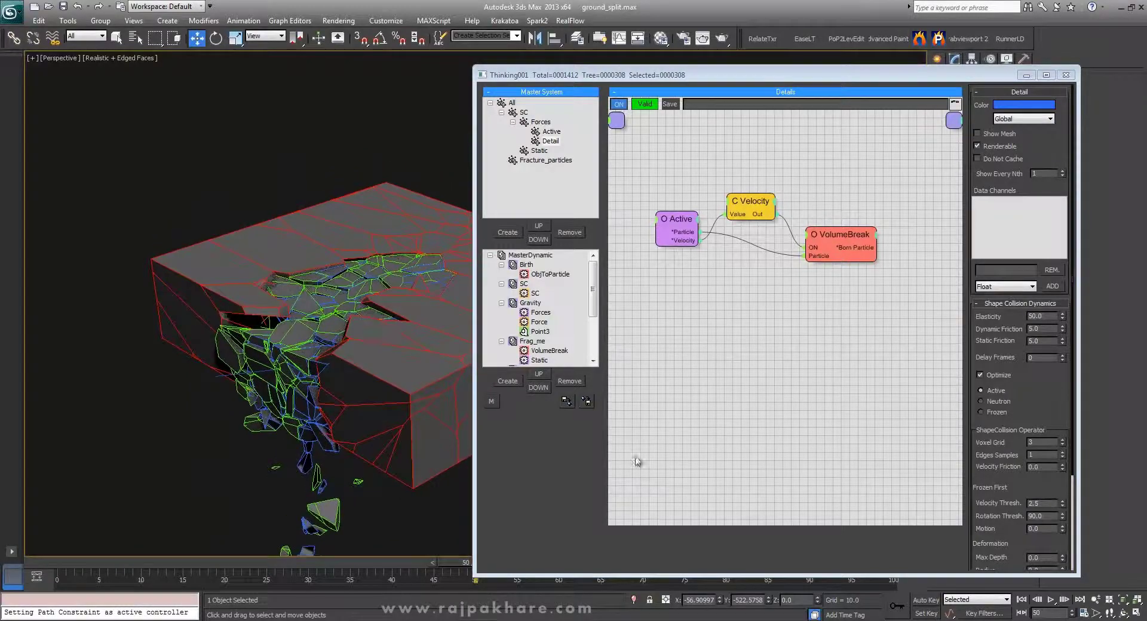
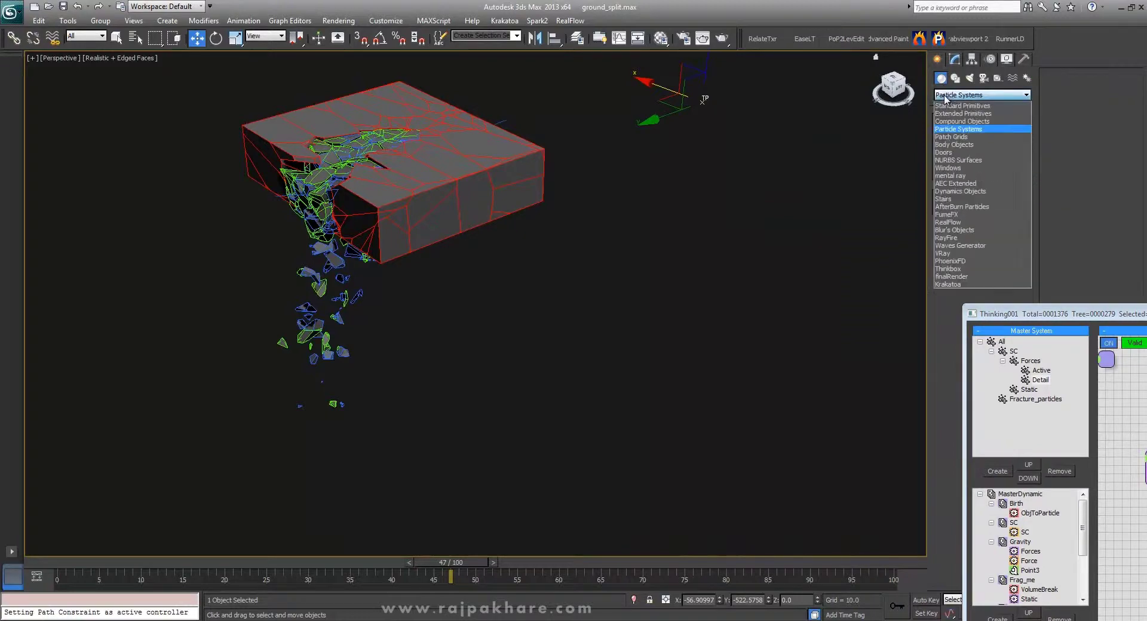
# - Draw a box about 996 units long in the top view, extending beyond the ground block on all sides
pyautogui.click(962, 106)
pyautogui.click(957, 135)
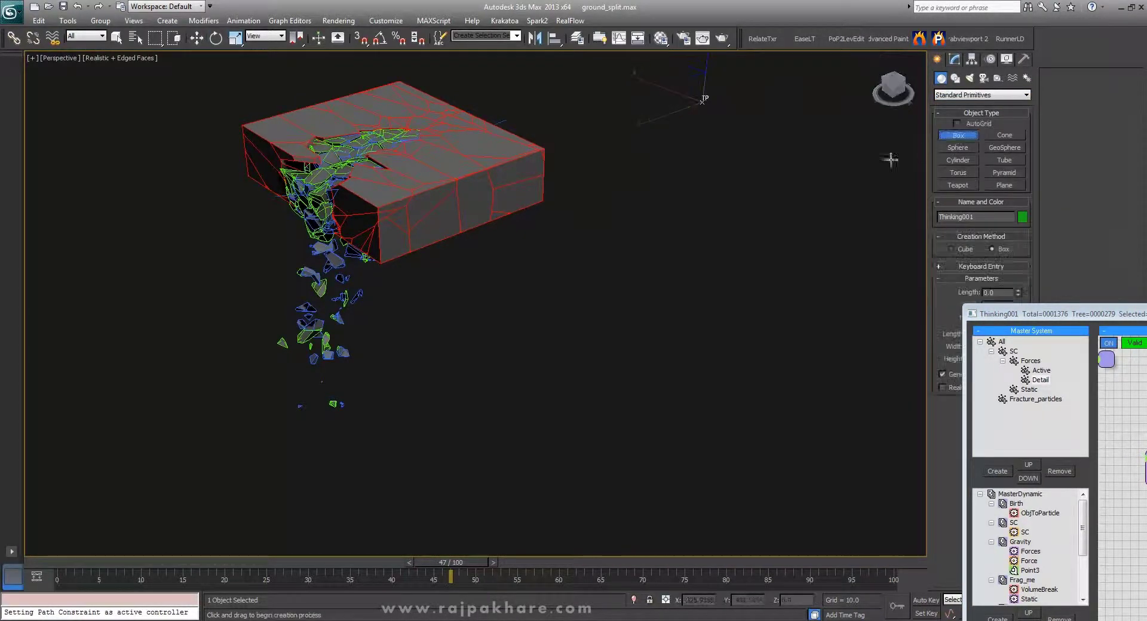
pyautogui.press('t')
pyautogui.moveTo(332, 129); pyautogui.dragTo(706, 526)
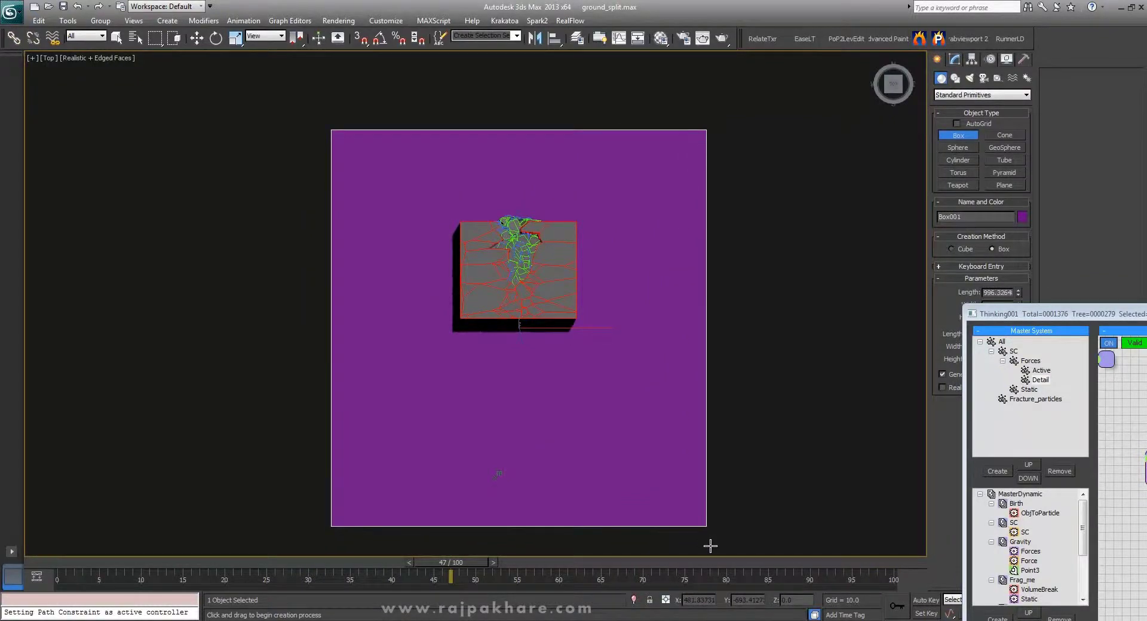
pyautogui.press('w')
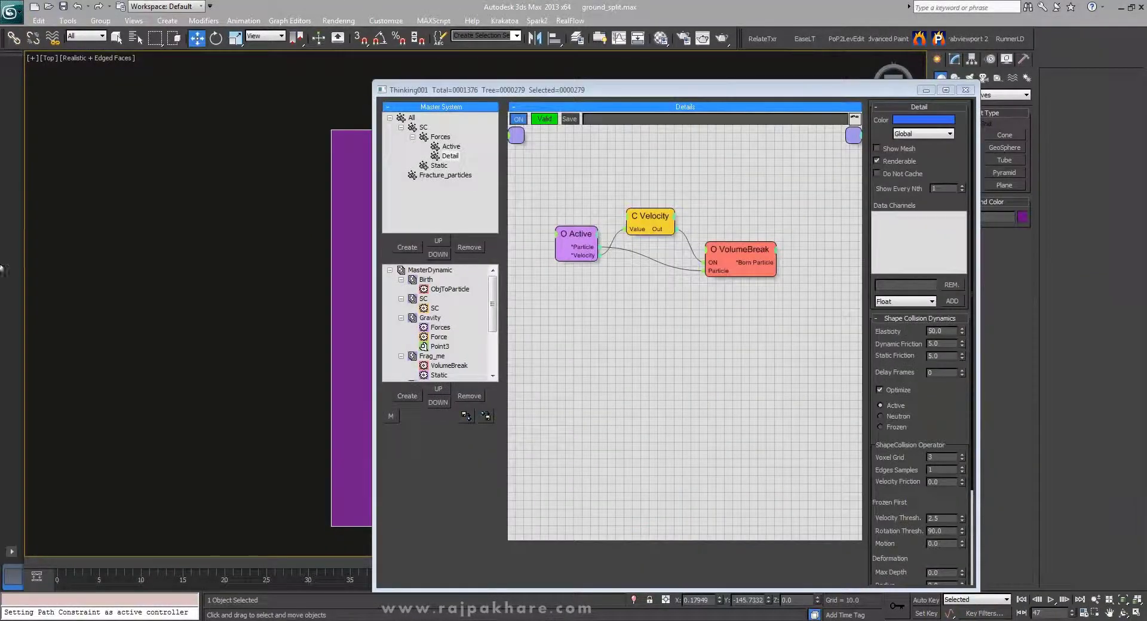
# - Move the box down to about Z -246, beneath the ground block, and show the perspective view in wireframe
pyautogui.moveTo(418, 92); pyautogui.dragTo(616, 75)
pyautogui.moveTo(399, 312); pyautogui.dragTo(286, 305, button='middle')
pyautogui.press('p')
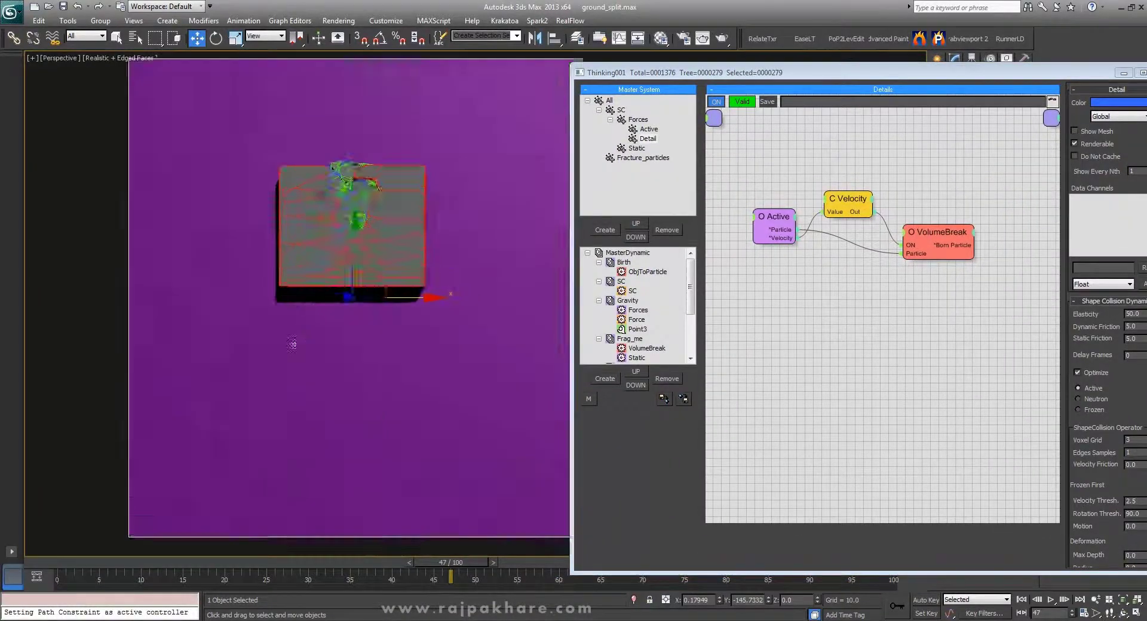
pyautogui.scroll(-2, 294, 346)
pyautogui.keyDown('alt'); pyautogui.moveTo(292, 370); pyautogui.dragTo(389, 277, button='middle'); pyautogui.keyUp('alt')
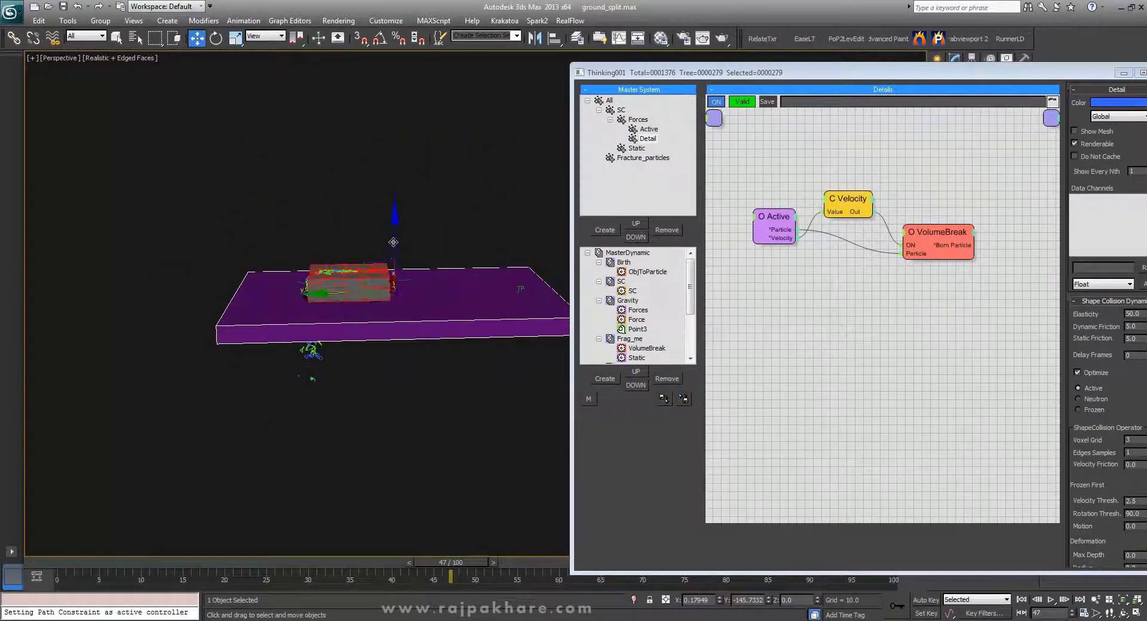
pyautogui.moveTo(392, 247); pyautogui.dragTo(390, 274)
pyautogui.keyDown('alt'); pyautogui.moveTo(390, 274); pyautogui.dragTo(349, 355, button='middle'); pyautogui.keyUp('alt')
pyautogui.press('F3')
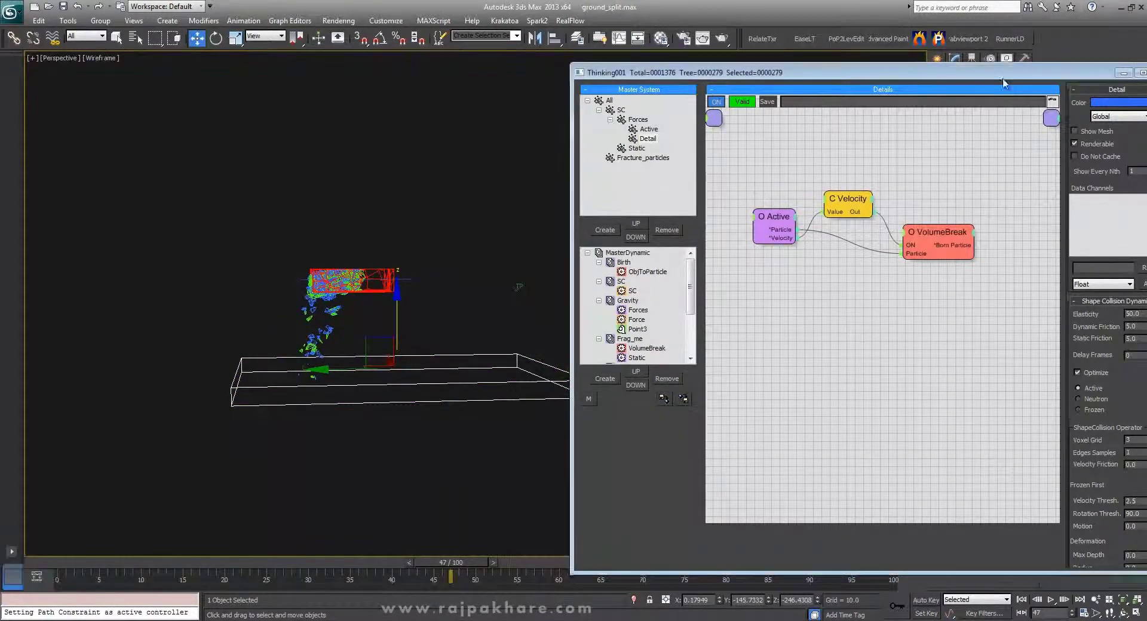
# - Change the box's object color to dark grey and return the perspective view to shaded display
pyautogui.moveTo(1003, 75); pyautogui.dragTo(982, 359)
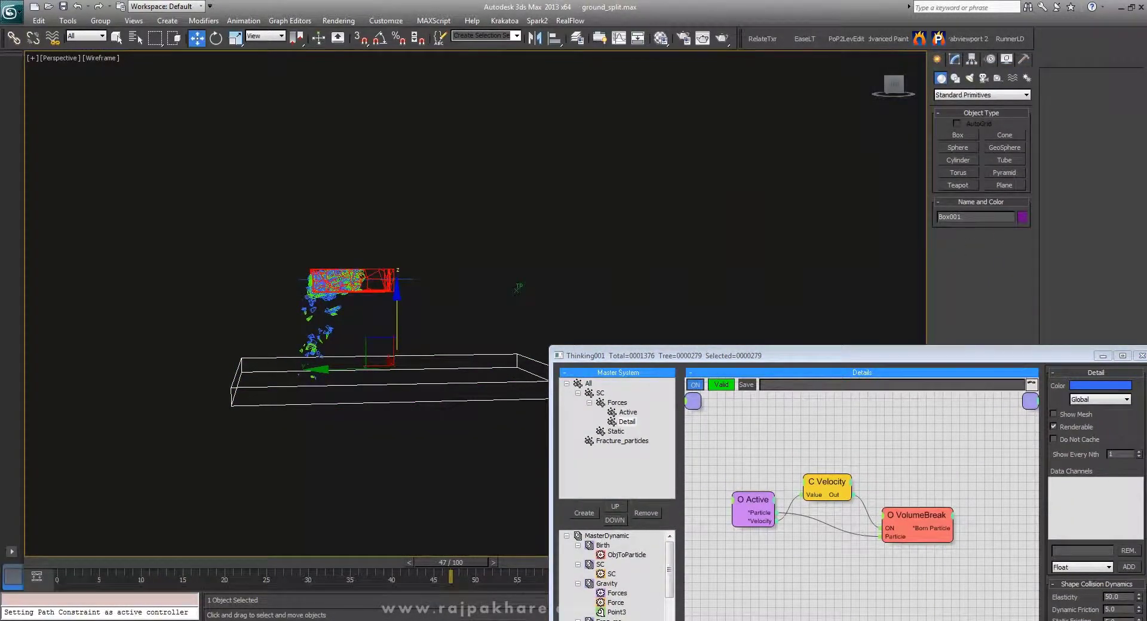
pyautogui.click(1022, 217)
pyautogui.moveTo(860, 128); pyautogui.dragTo(644, 114)
pyautogui.click(627, 140)
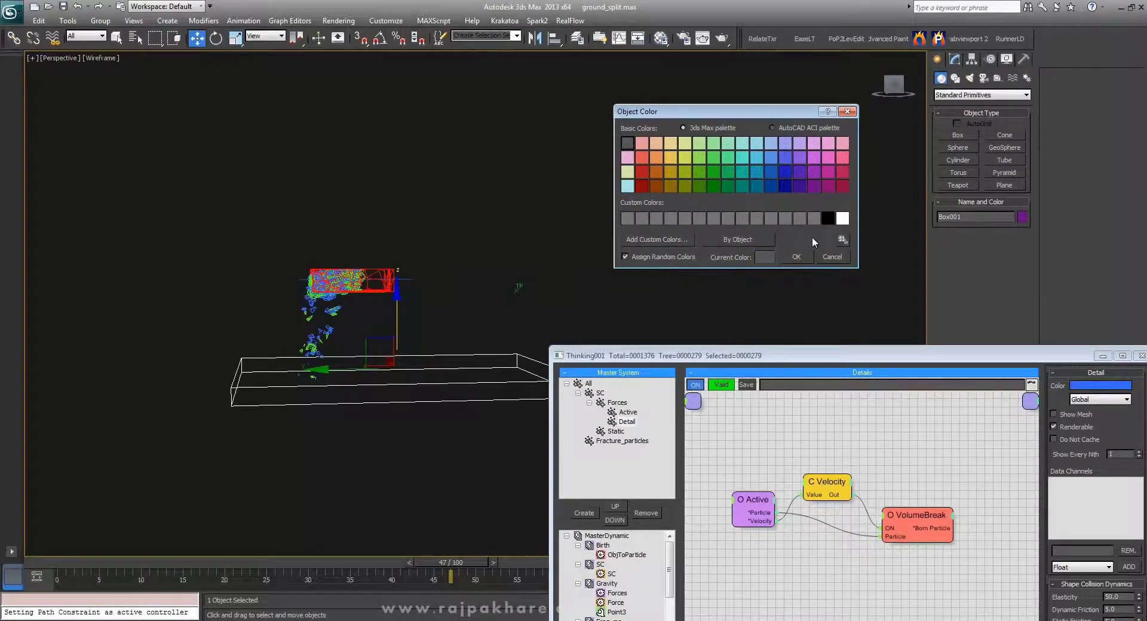
pyautogui.click(797, 255)
pyautogui.moveTo(399, 325); pyautogui.dragTo(419, 287, button='middle')
pyautogui.press('F3')
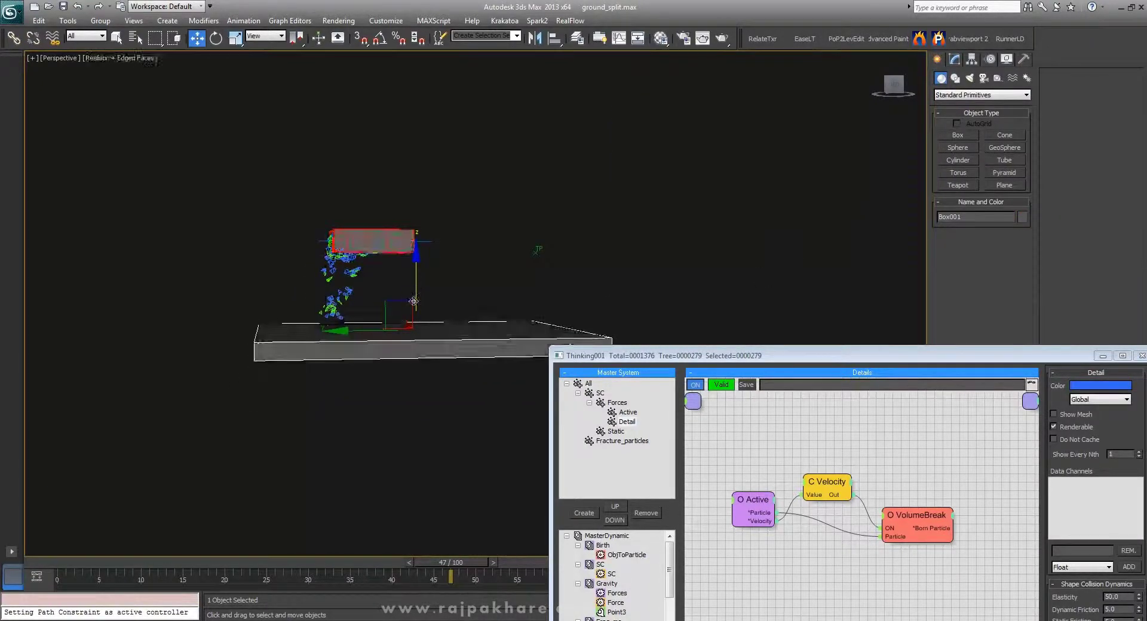
# - Create a new dynamic set under MasterDynamic and name it Delete_me
pyautogui.moveTo(576, 357); pyautogui.dragTo(549, 87)
pyautogui.middleClick(338, 301)
pyautogui.scroll(3, 349, 306)
pyautogui.moveTo(355, 308)
pyautogui.mouseDown(button='middle')
pyautogui.moveTo(365, 333)
pyautogui.moveTo(350, 412)
pyautogui.mouseUp(button='middle')
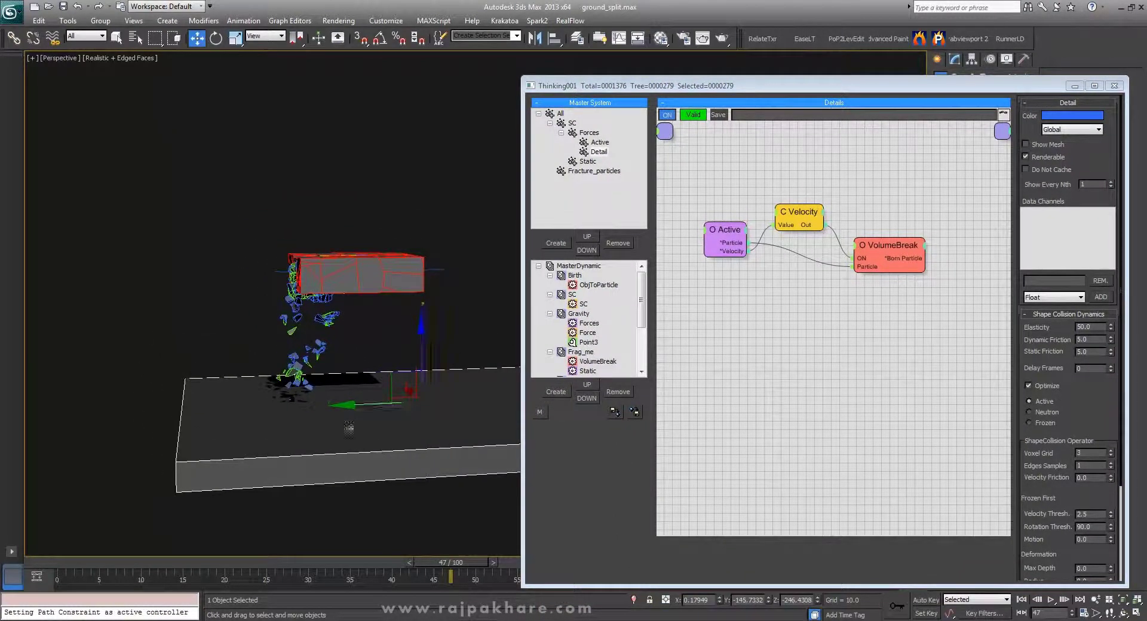
pyautogui.press('F3')
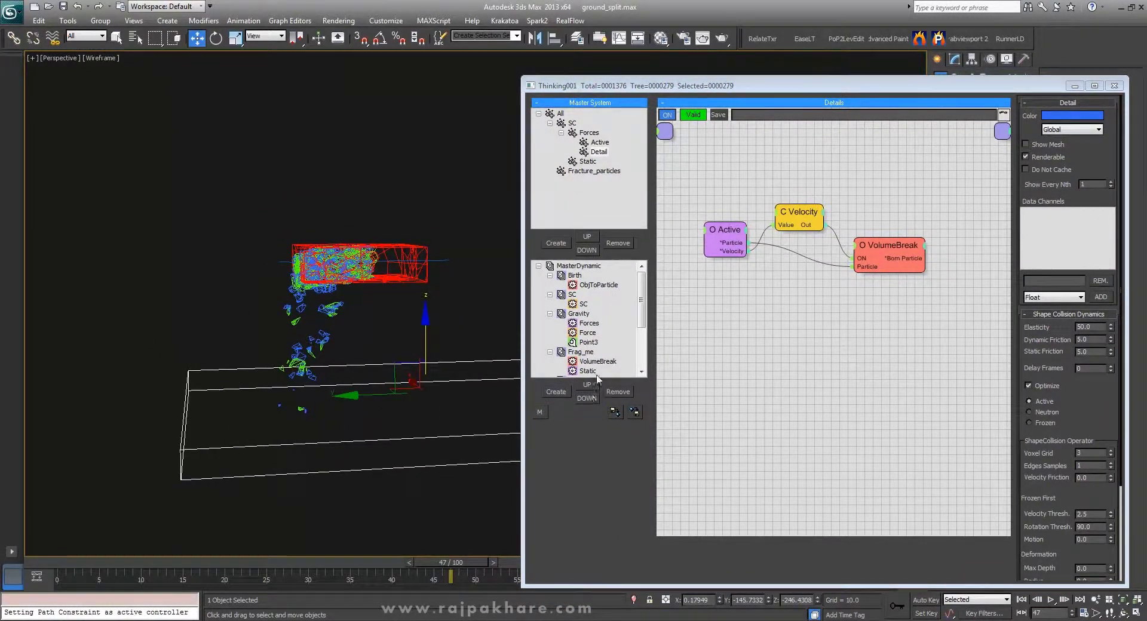
pyautogui.scroll(-3, 597, 376)
pyautogui.moveTo(638, 363)
pyautogui.mouseDown()
pyautogui.moveTo(640, 320)
pyautogui.moveTo(643, 358)
pyautogui.mouseUp()
pyautogui.click(579, 266)
pyautogui.click(561, 392)
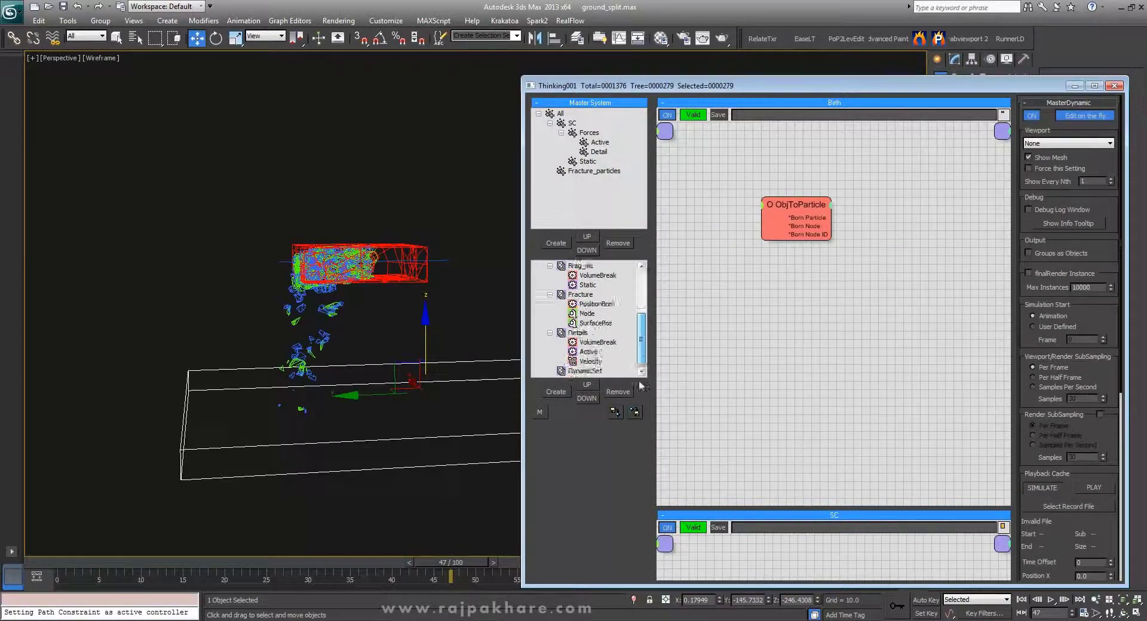
pyautogui.click(587, 371)
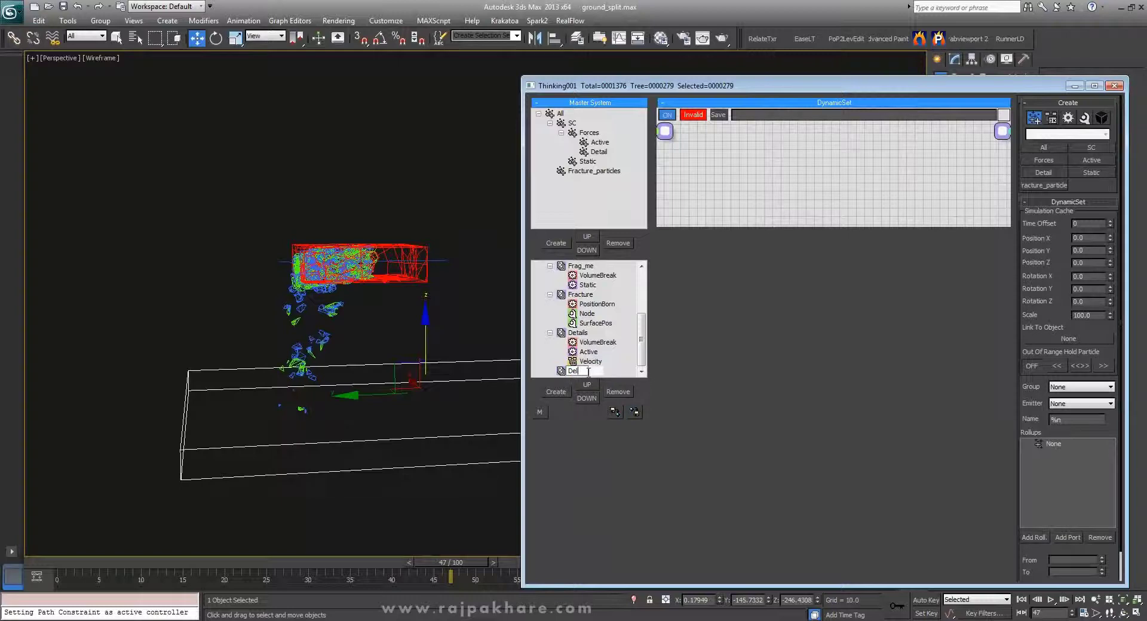
pyautogui.write('_me')
pyautogui.press('Return')
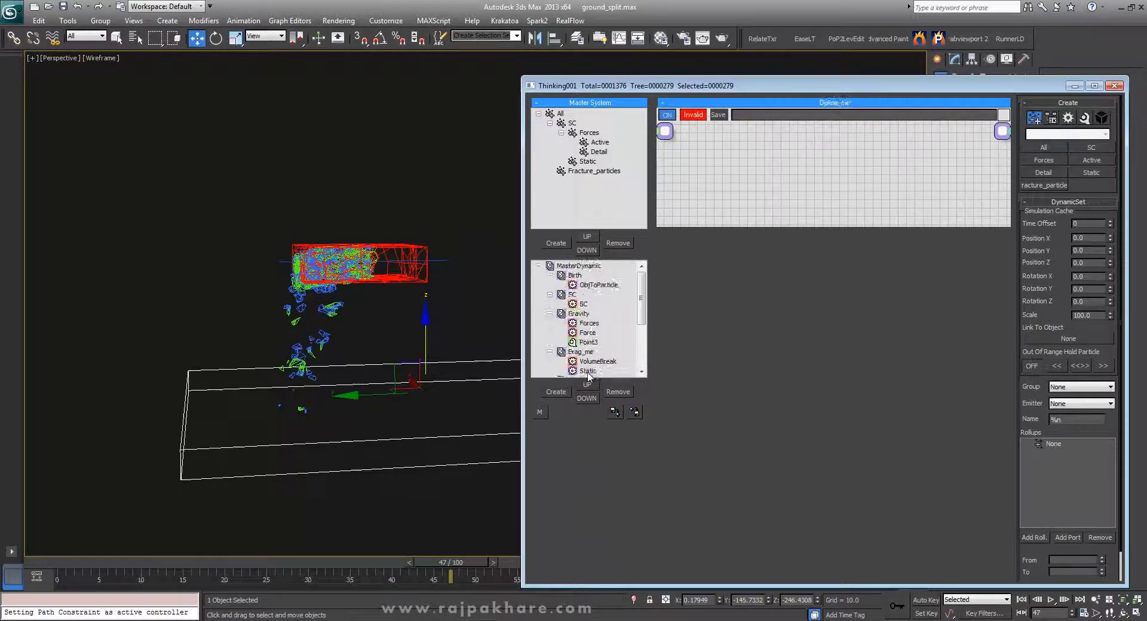
# - Enlarge the dynamic set list and the Delete_me canvas, and add the SC group node to it
pyautogui.moveTo(641, 317); pyautogui.dragTo(604, 503)
pyautogui.click(596, 372)
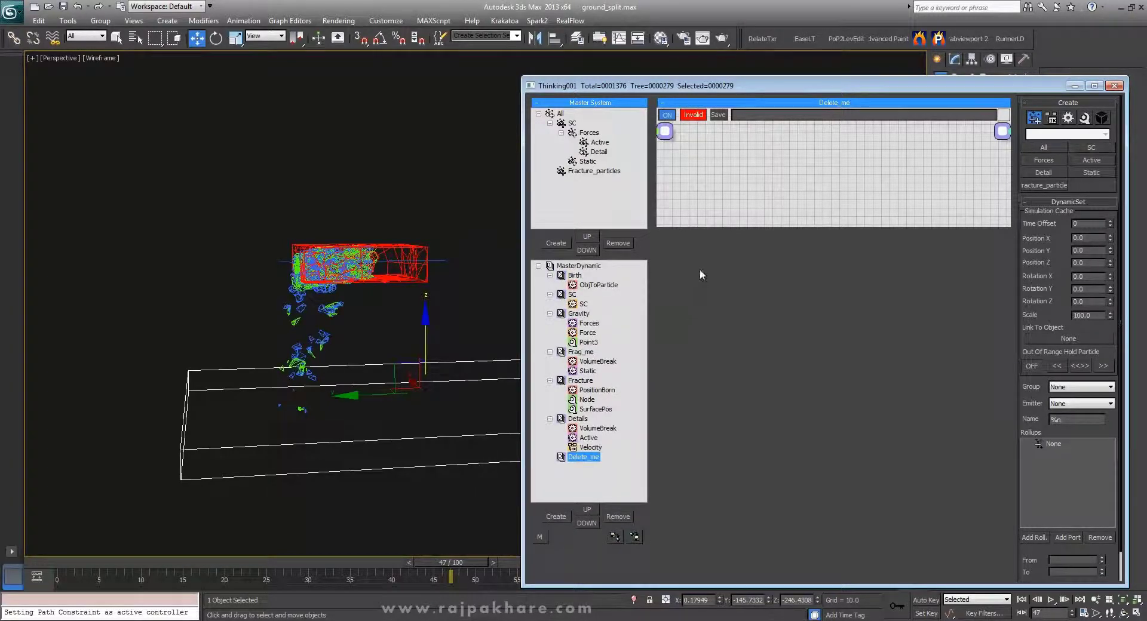
pyautogui.moveTo(704, 228); pyautogui.dragTo(697, 518)
pyautogui.rightClick(707, 193)
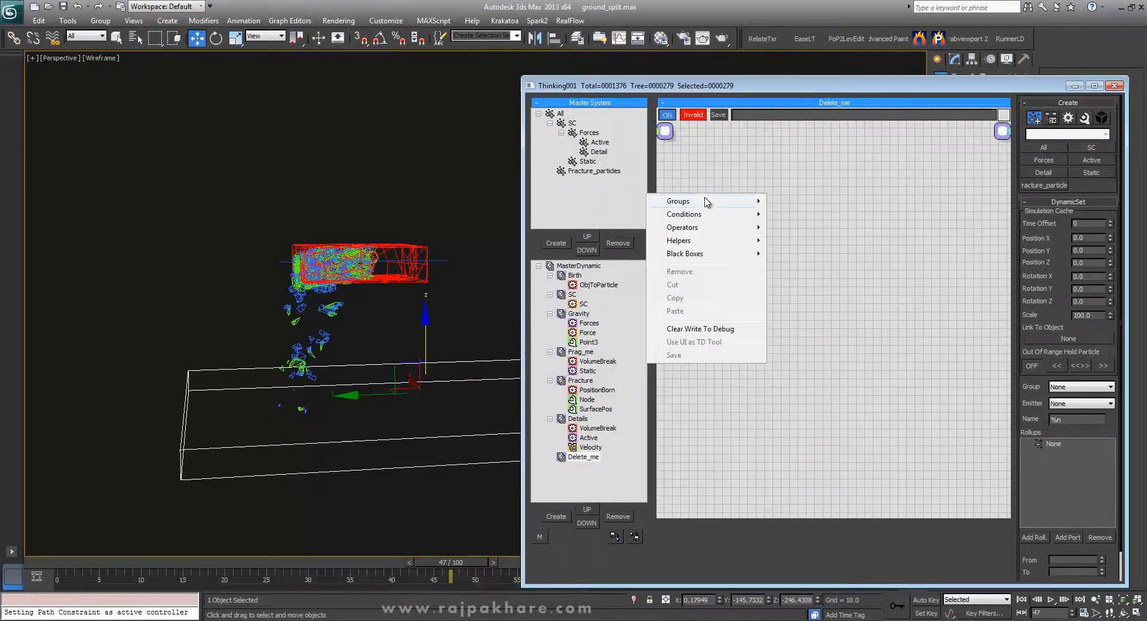
pyautogui.moveTo(705, 199)
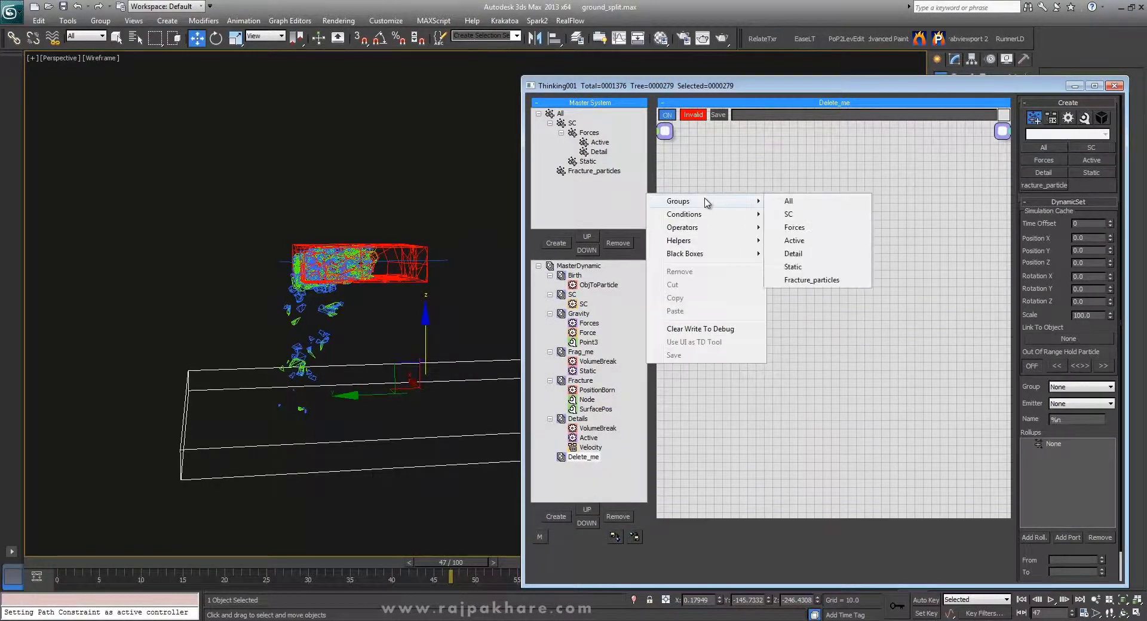
pyautogui.click(789, 215)
pyautogui.moveTo(736, 207); pyautogui.dragTo(724, 183)
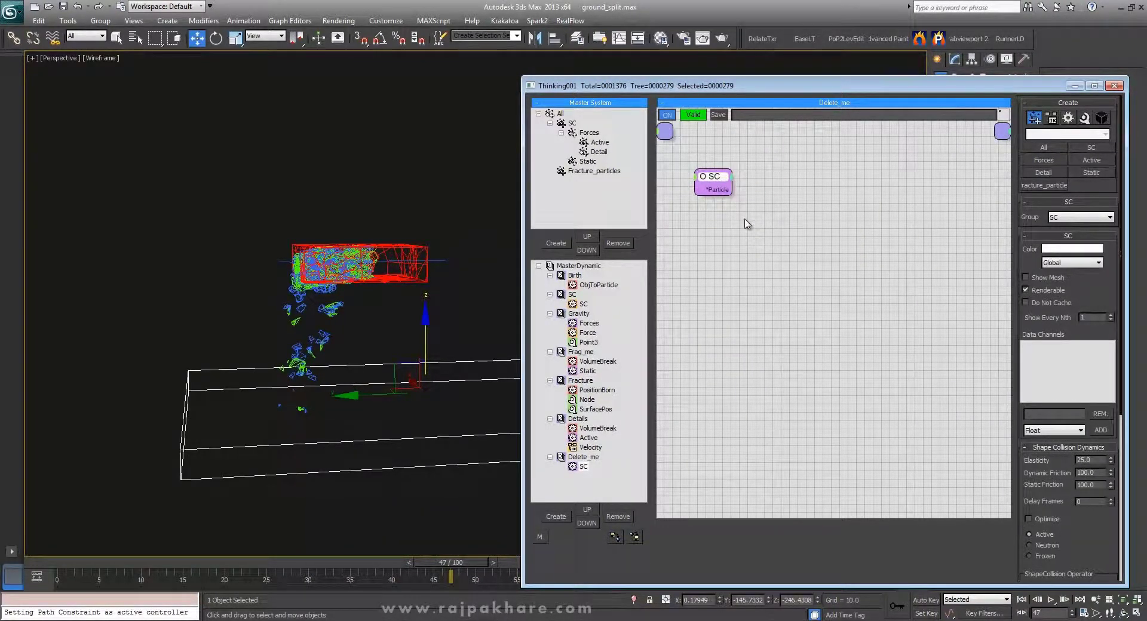
# - Add a ParticleDie standard operator to Delete_me and place it beside the SC node with space between them
pyautogui.rightClick(754, 213)
pyautogui.moveTo(739, 248)
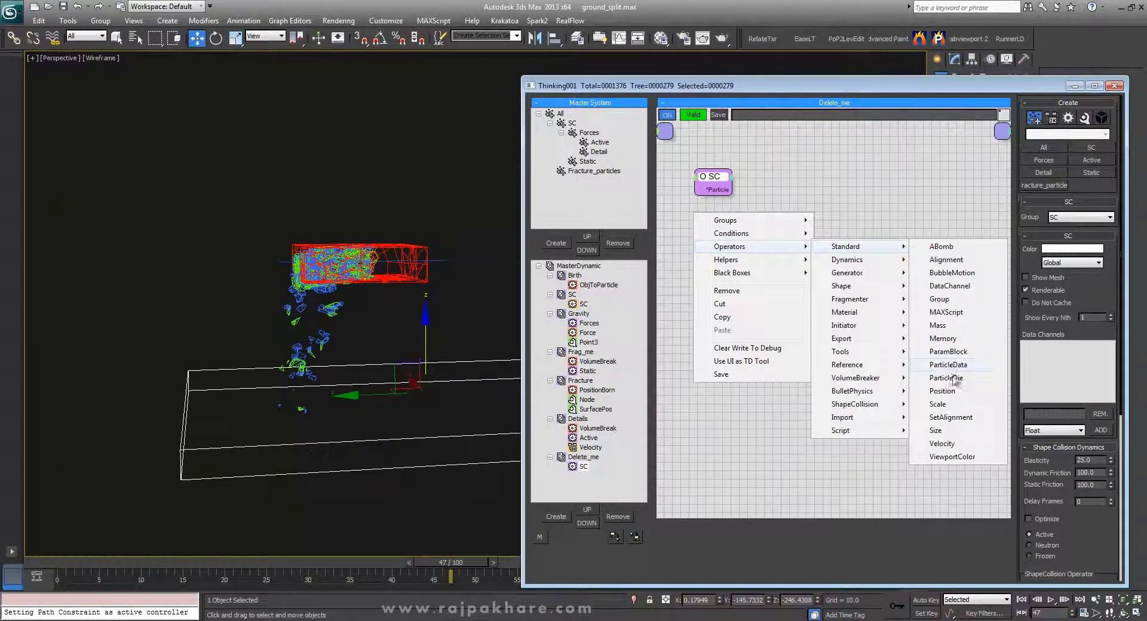
pyautogui.click(961, 378)
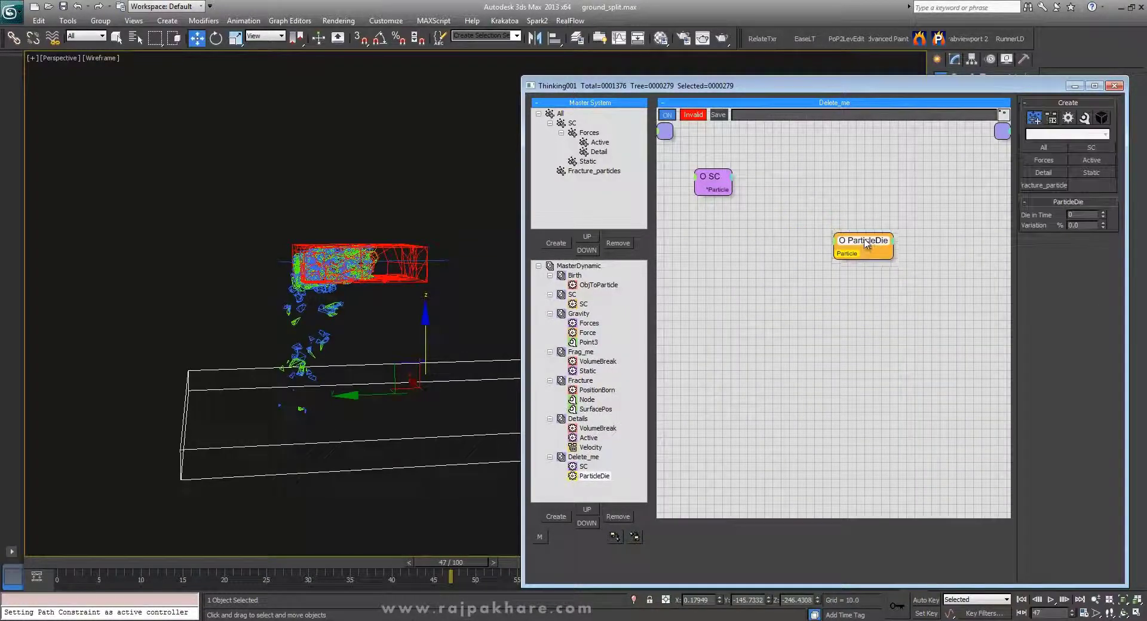
pyautogui.moveTo(719, 182); pyautogui.dragTo(712, 219)
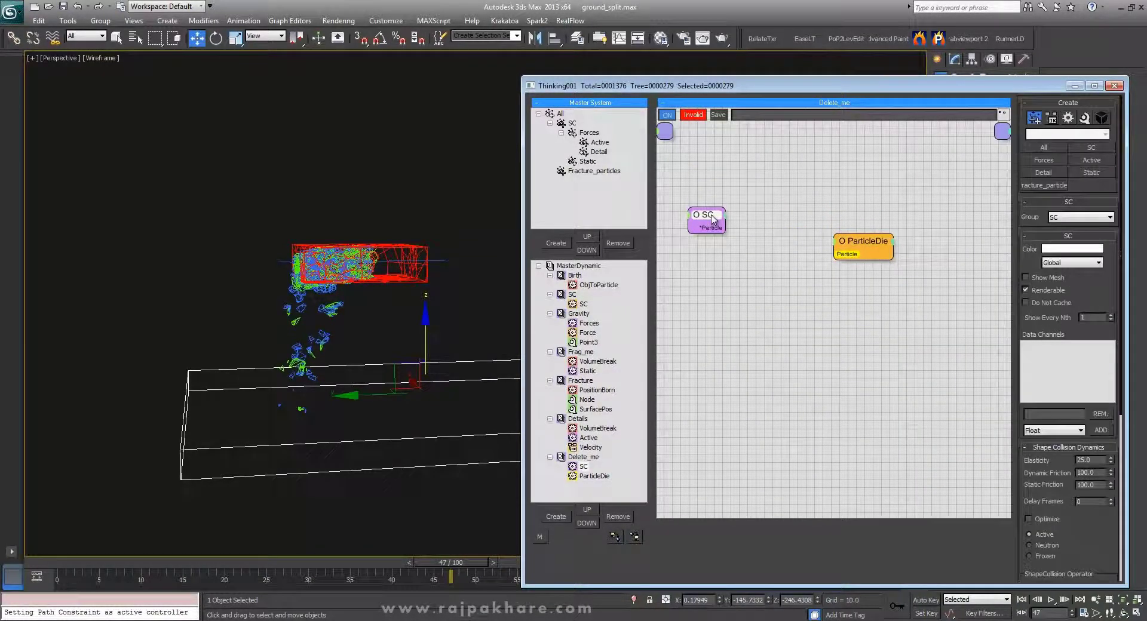
pyautogui.click(837, 242)
pyautogui.click(822, 249)
pyautogui.moveTo(864, 243); pyautogui.dragTo(886, 233)
# - Add an InMesh standard condition to Delete_me and arrange it above the SC node, ahead of ParticleDie
pyautogui.rightClick(795, 227)
pyautogui.moveTo(795, 244)
pyautogui.moveTo(878, 243)
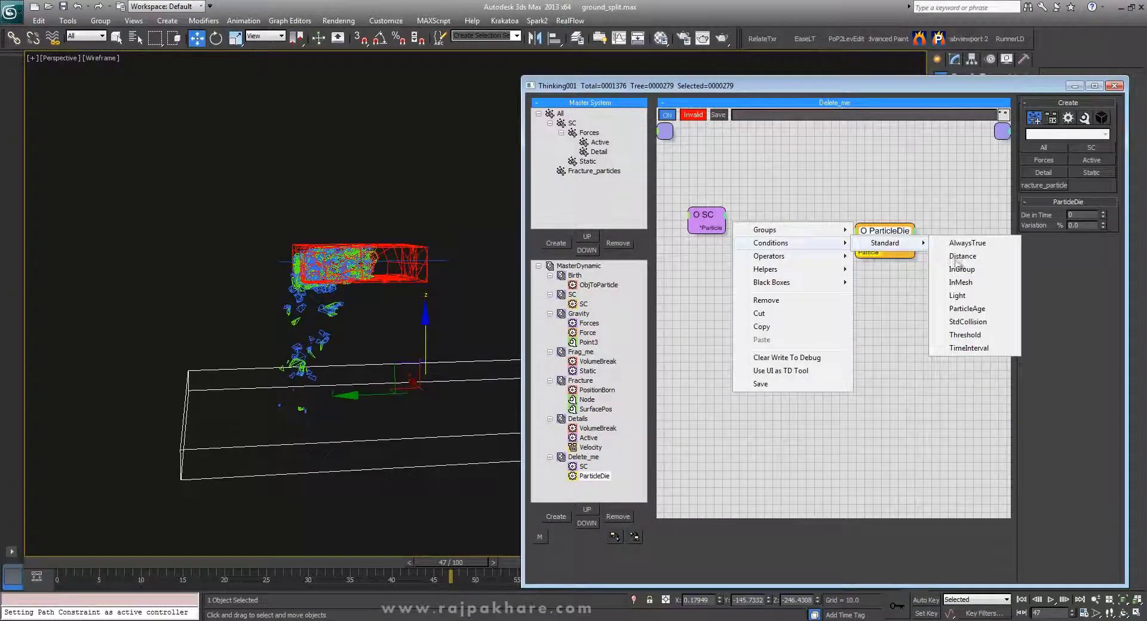
pyautogui.click(972, 285)
pyautogui.moveTo(828, 233); pyautogui.dragTo(794, 186)
pyautogui.moveTo(700, 216); pyautogui.dragTo(716, 281)
pyautogui.click(801, 185)
# - Add a standard Node helper to Delete_me and assign the floor box Box001 to it
pyautogui.click(856, 333)
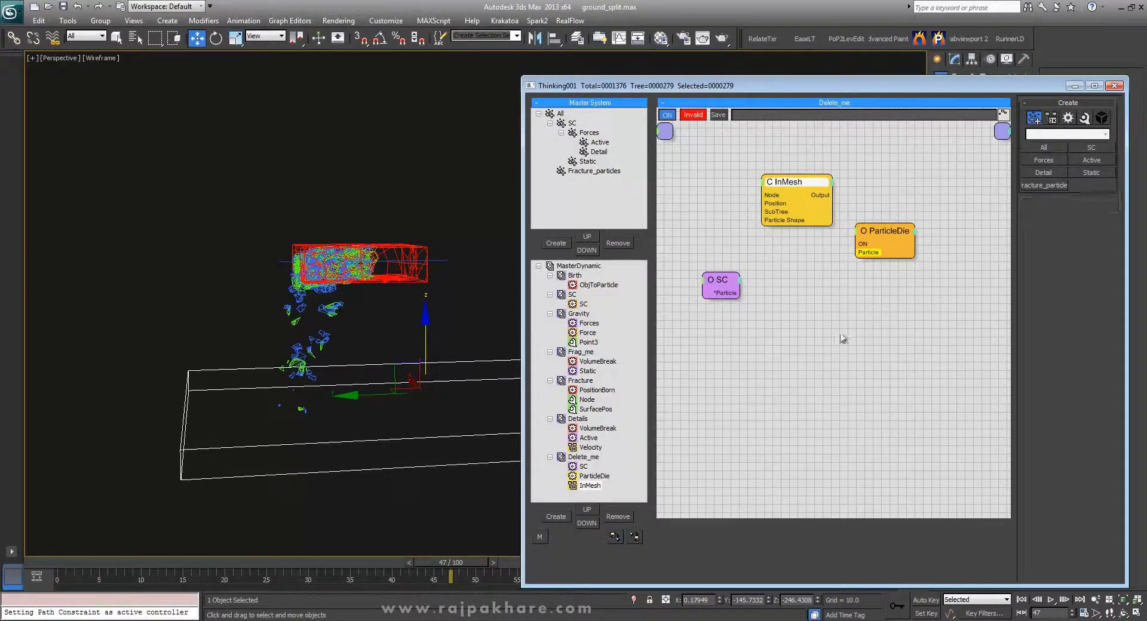
pyautogui.rightClick(782, 326)
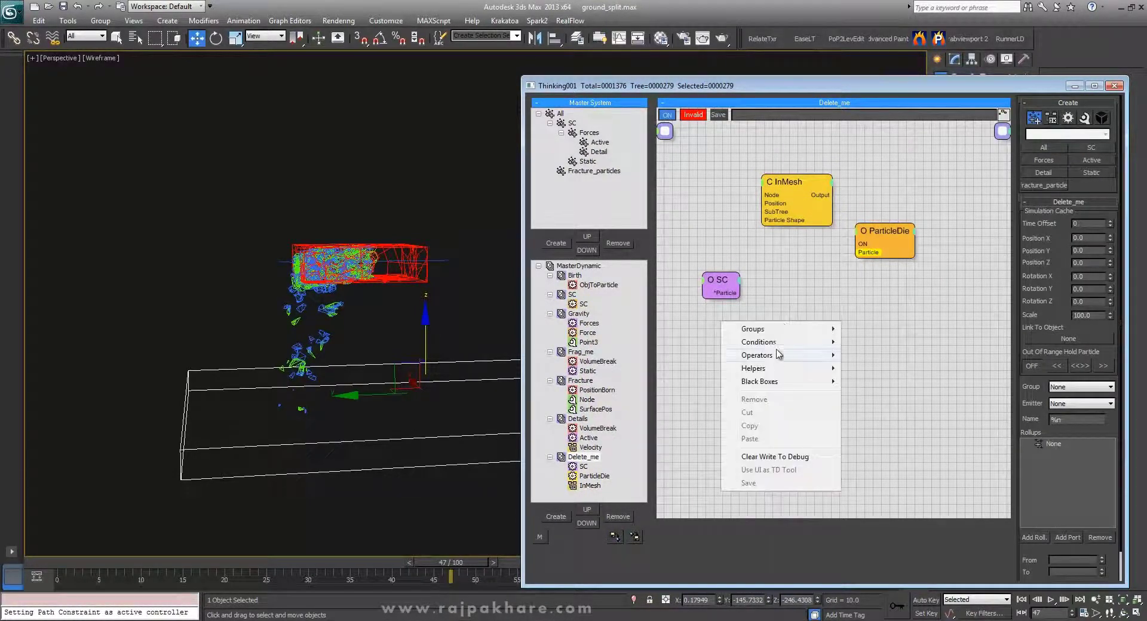
pyautogui.moveTo(779, 356)
pyautogui.moveTo(874, 369)
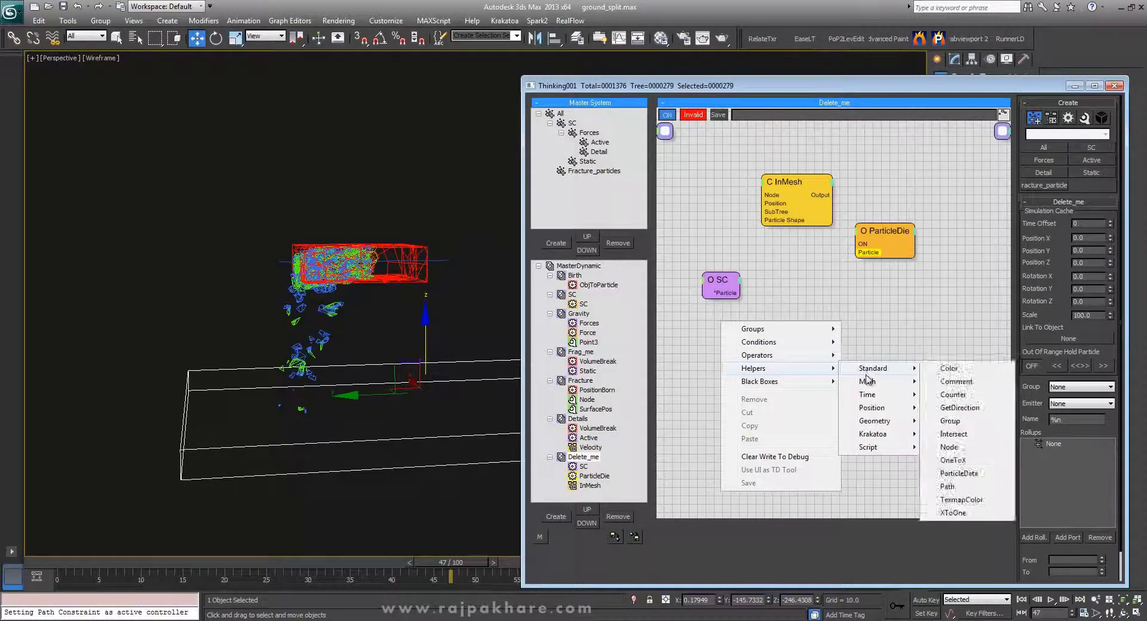
pyautogui.click(948, 448)
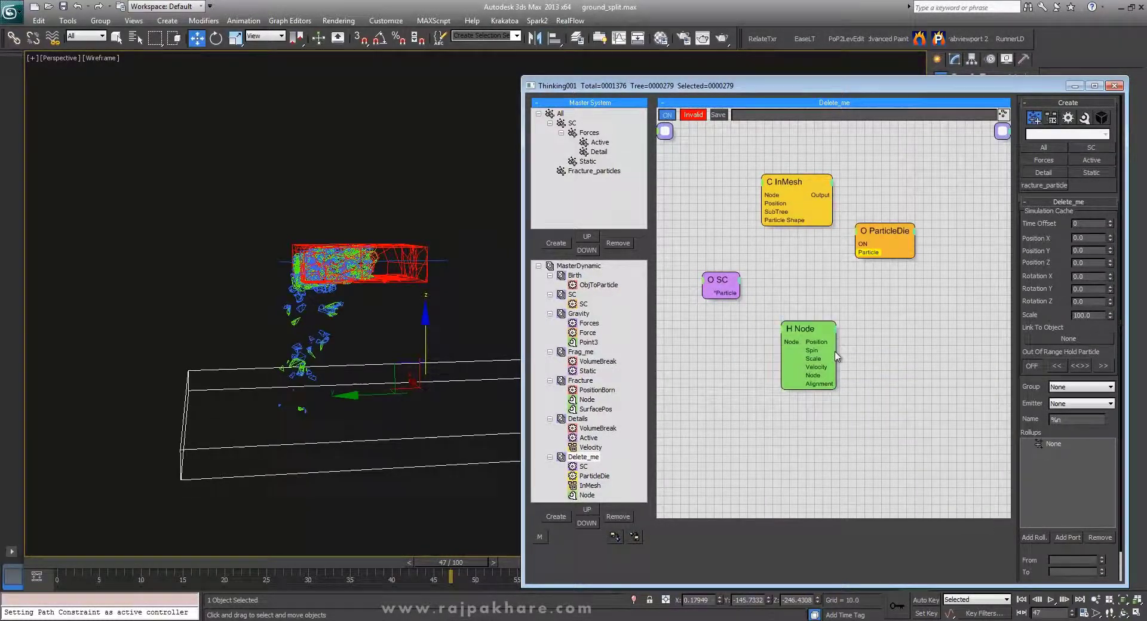
pyautogui.click(430, 439)
# - Place the Node helper before InMesh, wiring its Node output to InMesh's Node input and InMesh's Output to ParticleDie's ON
pyautogui.moveTo(819, 370); pyautogui.dragTo(717, 215)
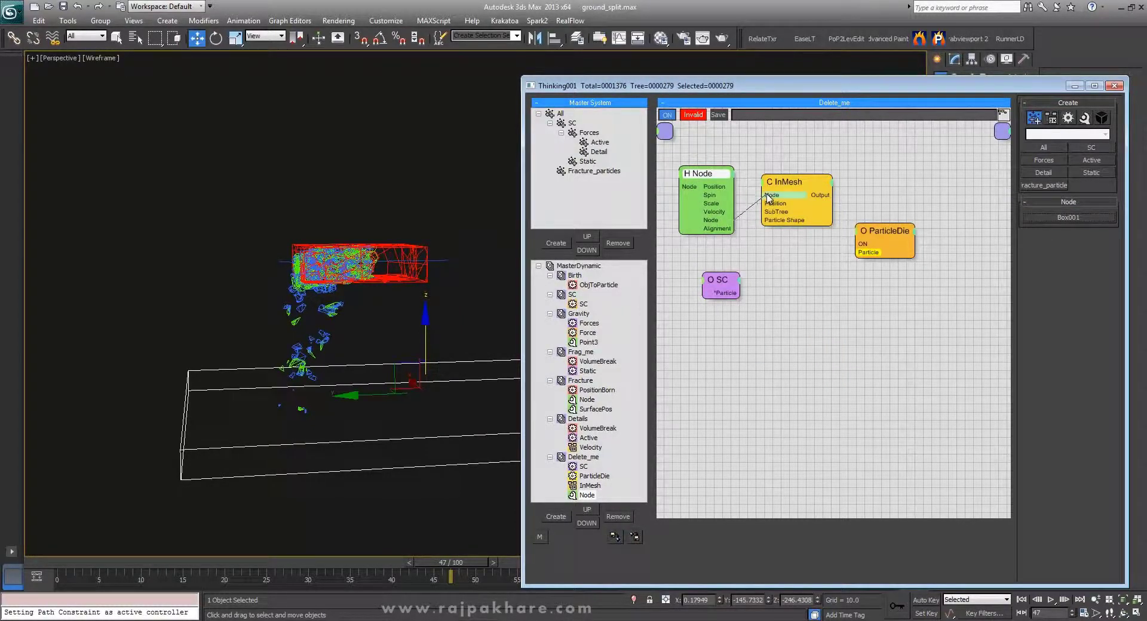
pyautogui.click(786, 198)
pyautogui.moveTo(823, 203); pyautogui.dragTo(848, 253)
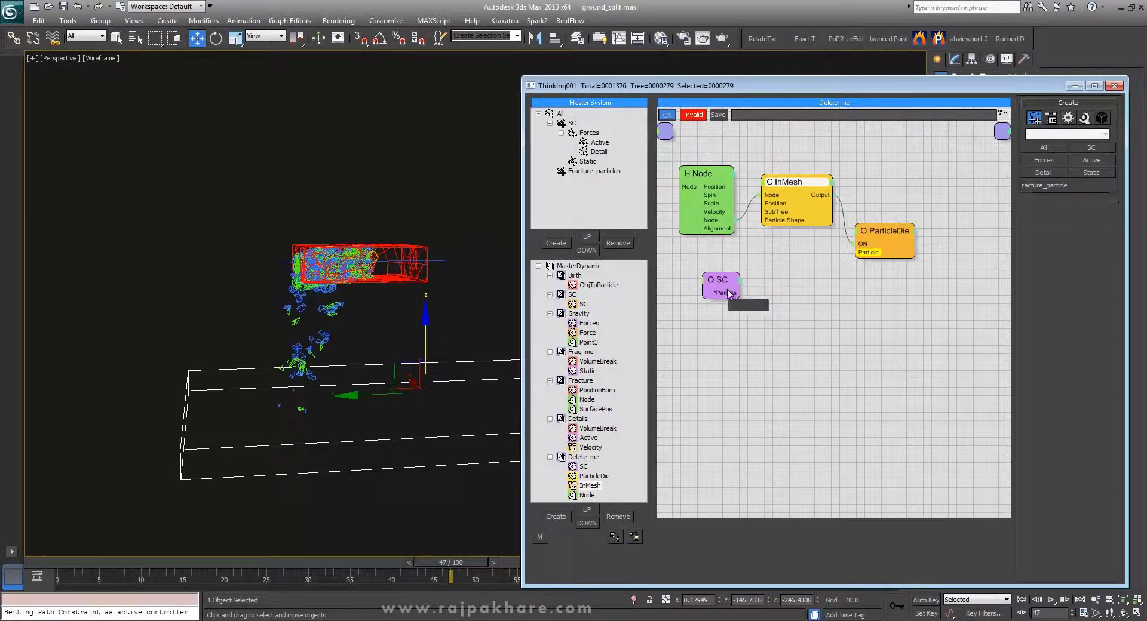
# - Reposition the SC node and connect its Particle output to InMesh's Particle Shape input
pyautogui.moveTo(735, 298); pyautogui.dragTo(739, 304)
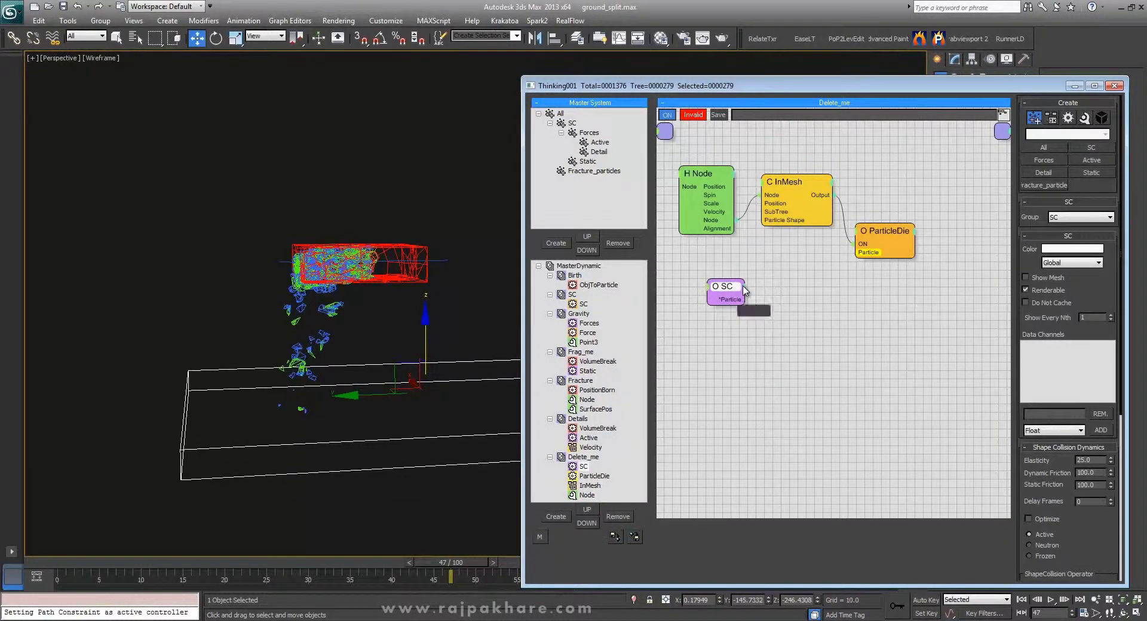
pyautogui.click(743, 288)
pyautogui.click(769, 273)
pyautogui.moveTo(729, 289); pyautogui.dragTo(713, 285)
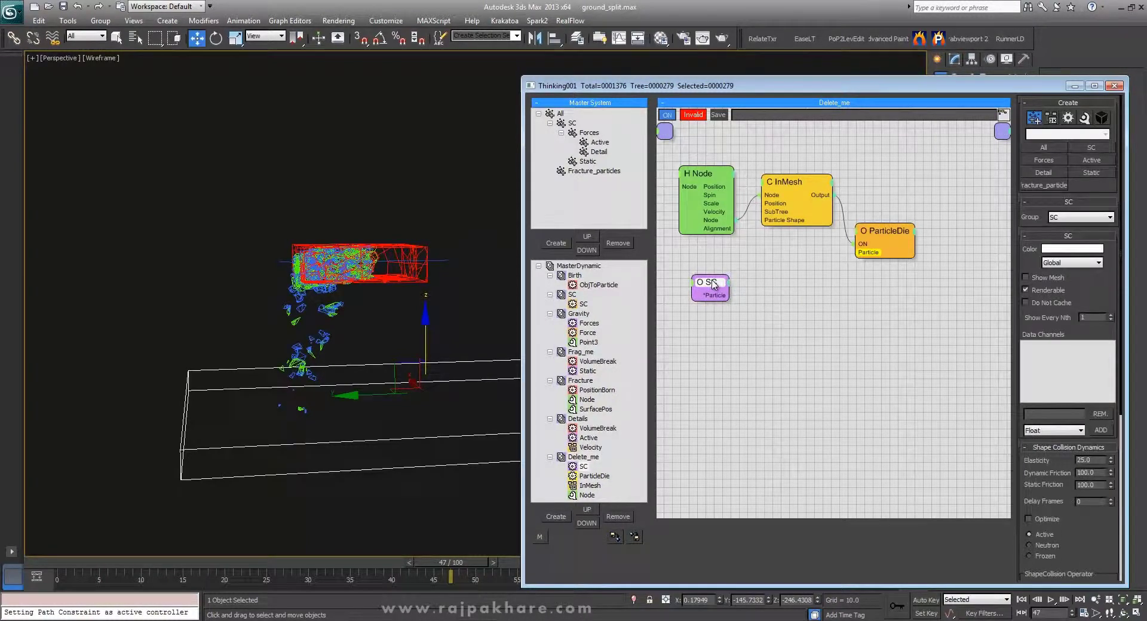
pyautogui.moveTo(750, 257); pyautogui.dragTo(766, 221)
# - Play the simulation from the start to check whether fragments die at the floor box
pyautogui.click(75, 562)
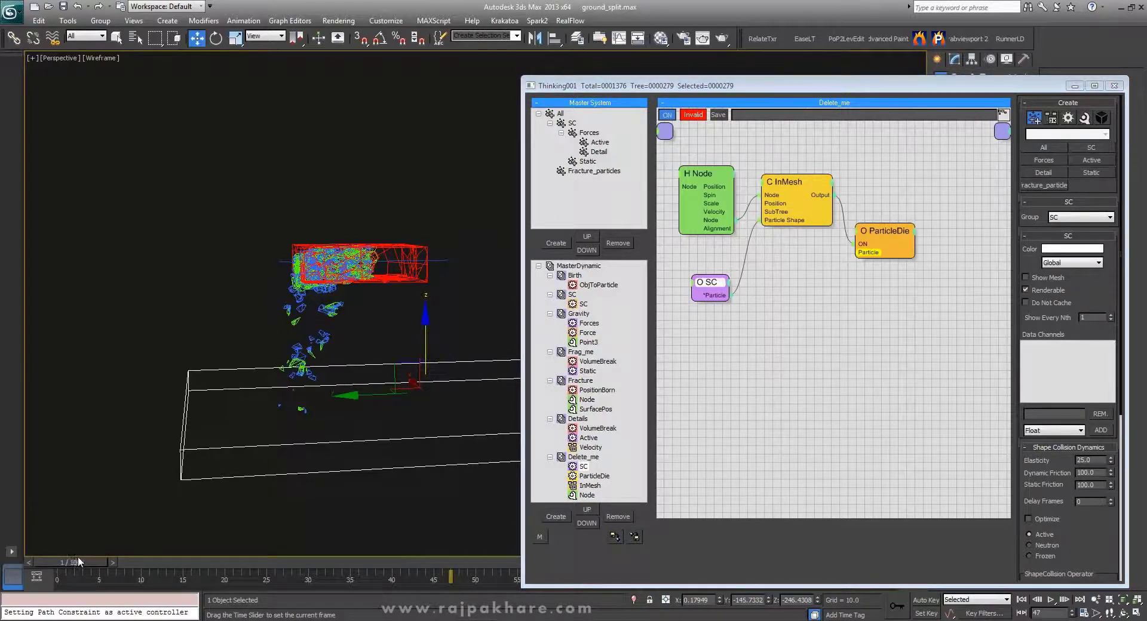
pyautogui.press('/')
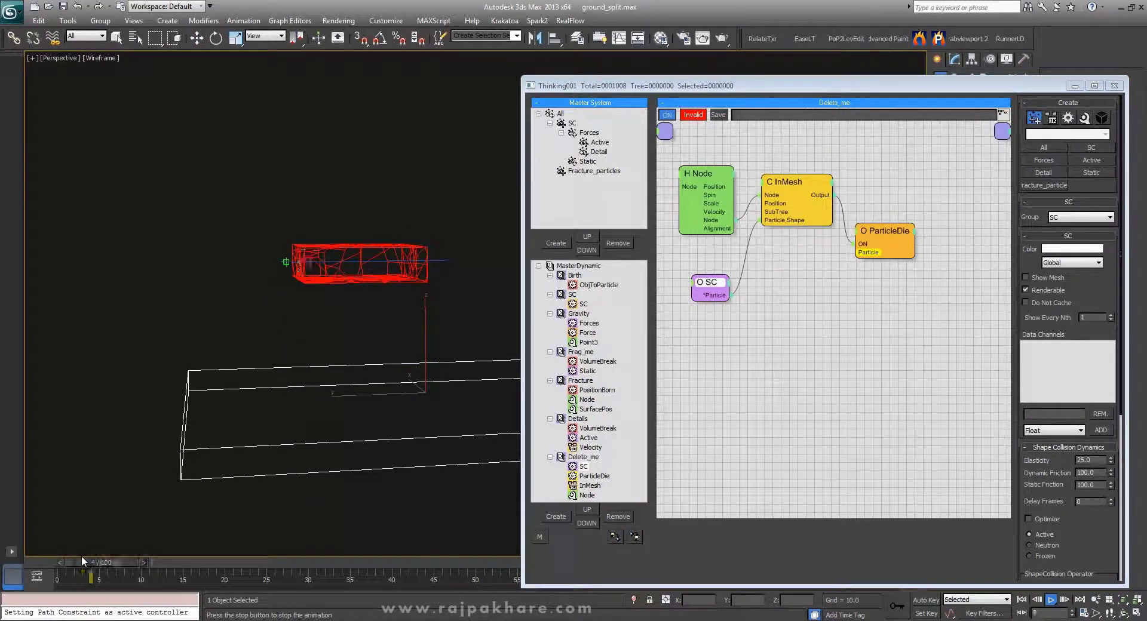
pyautogui.press('w')
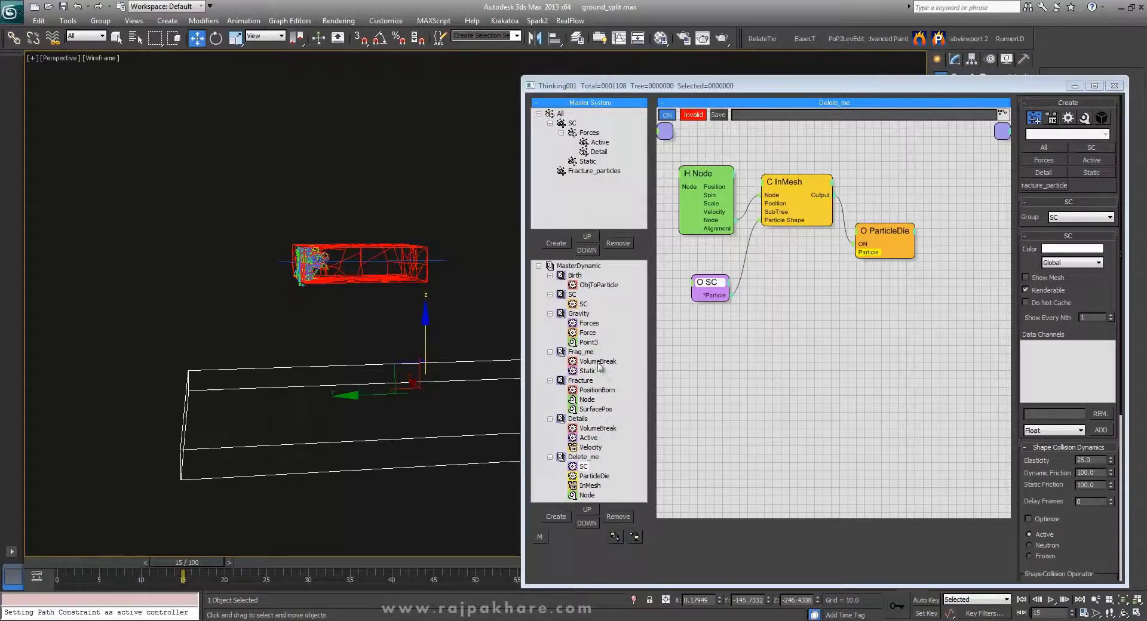
# - Disable the SC dynamic set under MasterDynamic and replay the simulation from the start until the fragments reach the floor box
pyautogui.rightClick(570, 295)
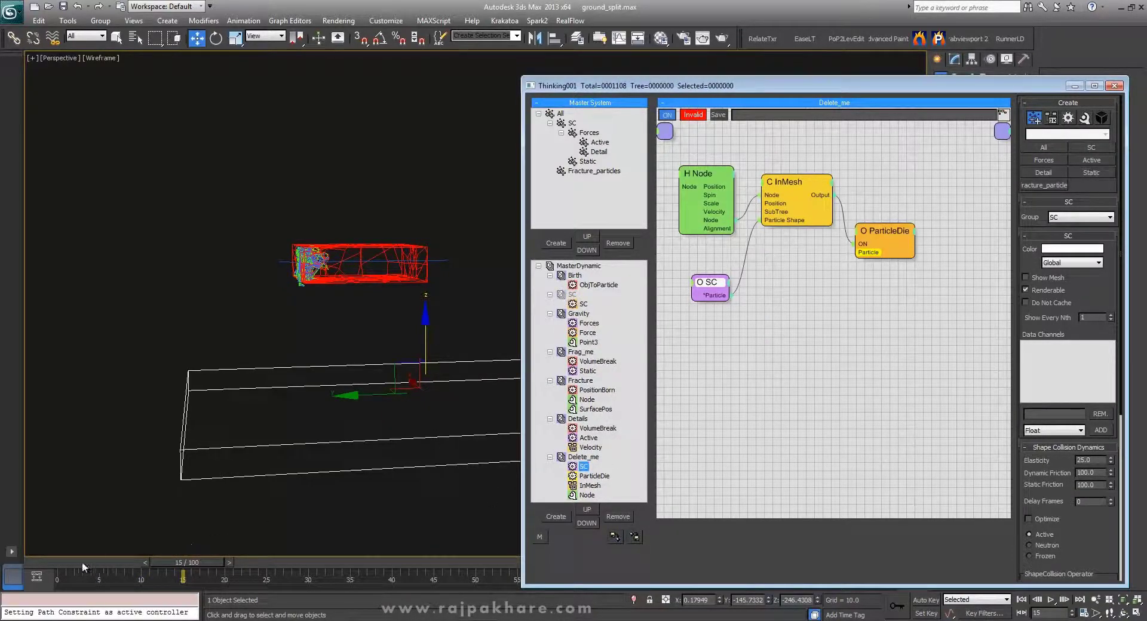
pyautogui.click(65, 561)
pyautogui.press('/')
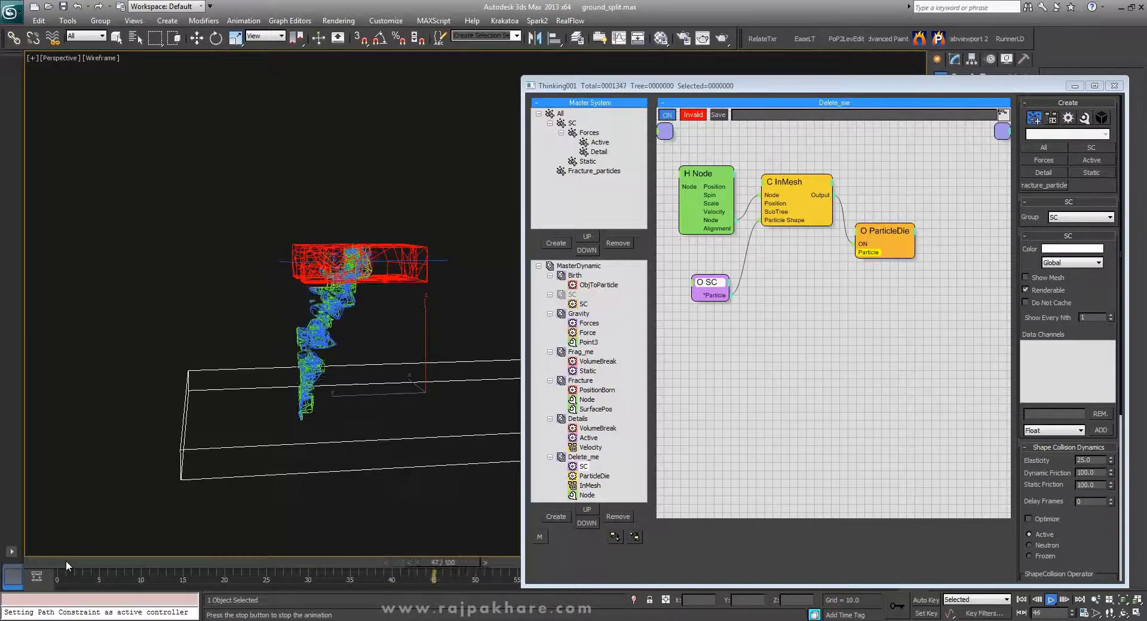
pyautogui.press('/')
pyautogui.press('w')
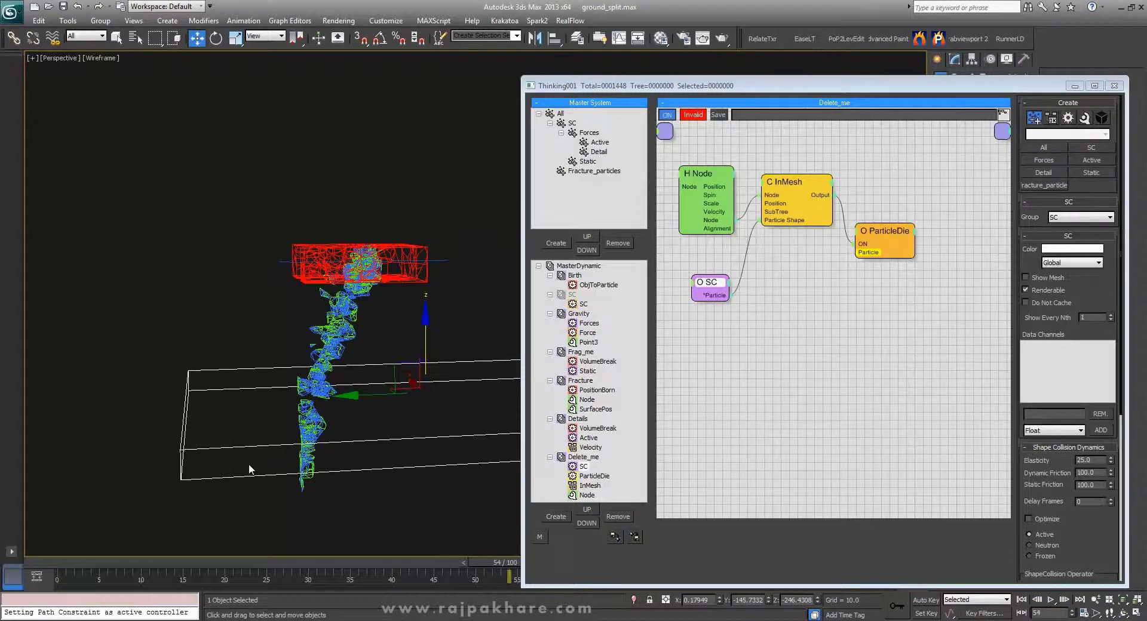
# - Connect the Node helper's Position output to InMesh's Position input and replay the simulation from the start
pyautogui.keyDown('alt'); pyautogui.moveTo(347, 455); pyautogui.dragTo(472, 376, button='middle'); pyautogui.keyUp('alt')
pyautogui.click(723, 289)
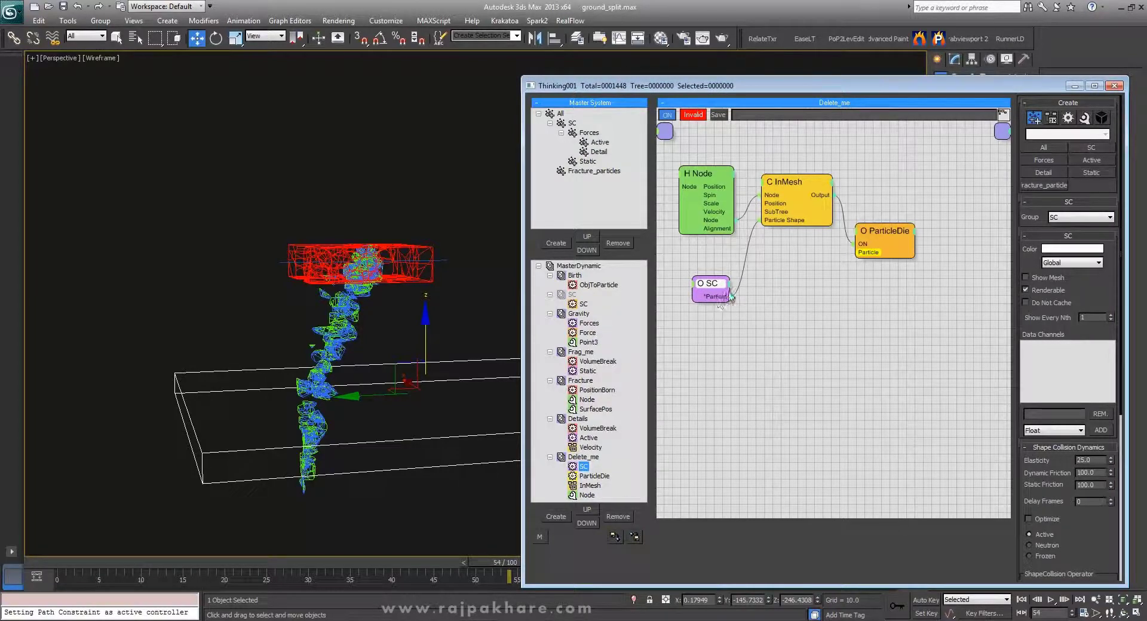
pyautogui.moveTo(756, 227); pyautogui.dragTo(763, 287)
pyautogui.moveTo(764, 234); pyautogui.dragTo(761, 220)
pyautogui.click(55, 562)
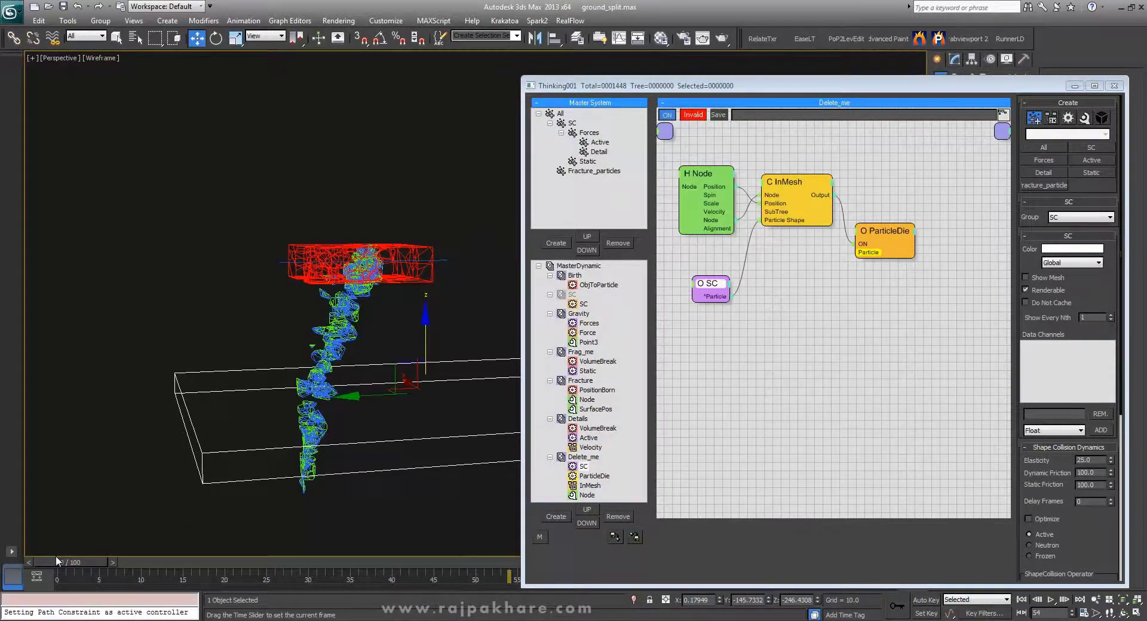
pyautogui.press('/')
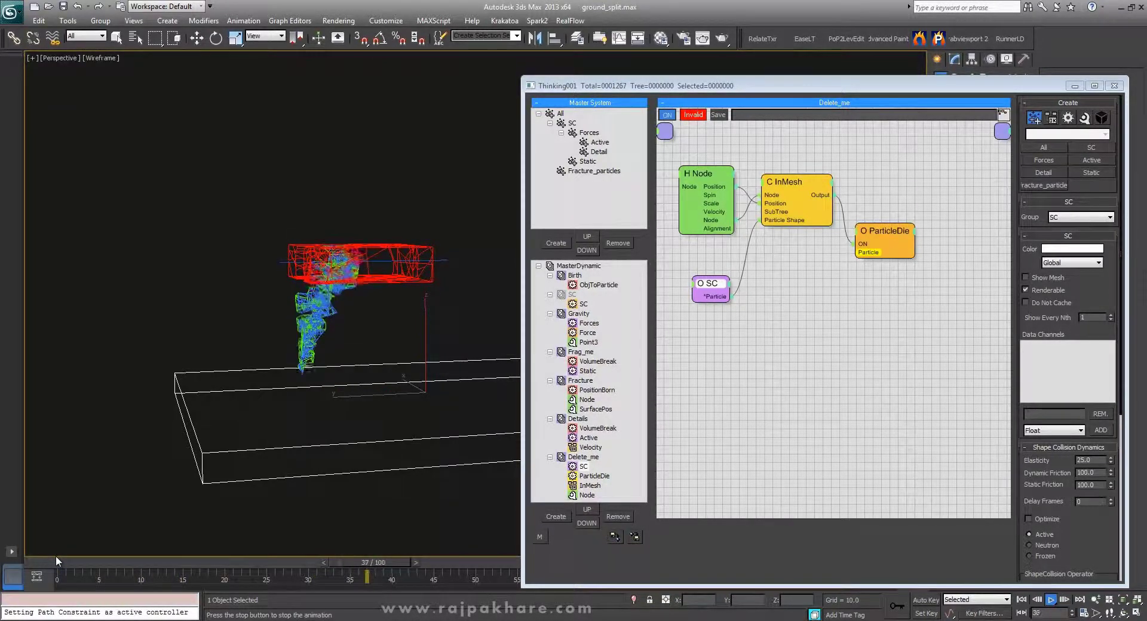
pyautogui.press('/')
pyautogui.press('w')
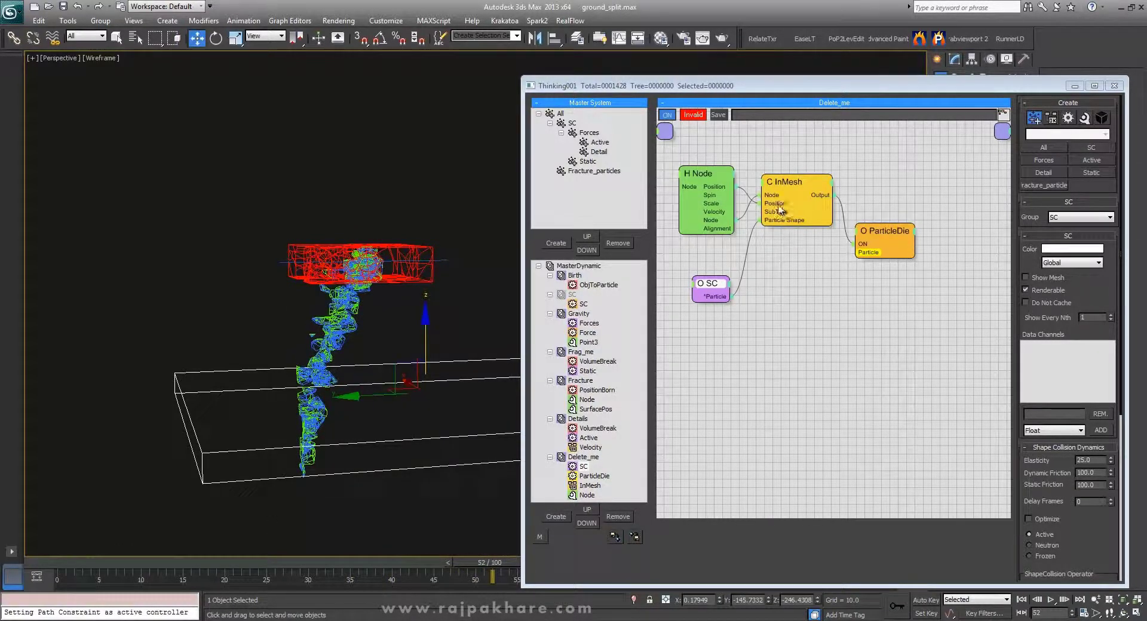
# - Feed InMesh's Position input from the SC node's Particle output instead and replay the simulation from frame 0
pyautogui.click(779, 206)
pyautogui.moveTo(720, 296); pyautogui.dragTo(773, 205)
pyautogui.click(71, 559)
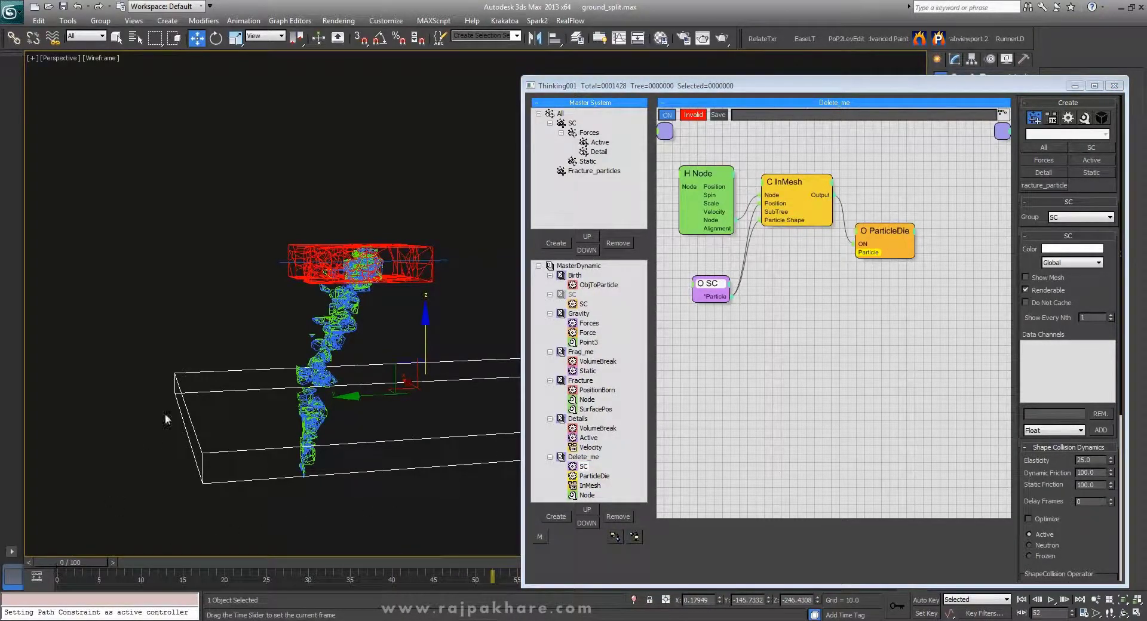
pyautogui.press('/')
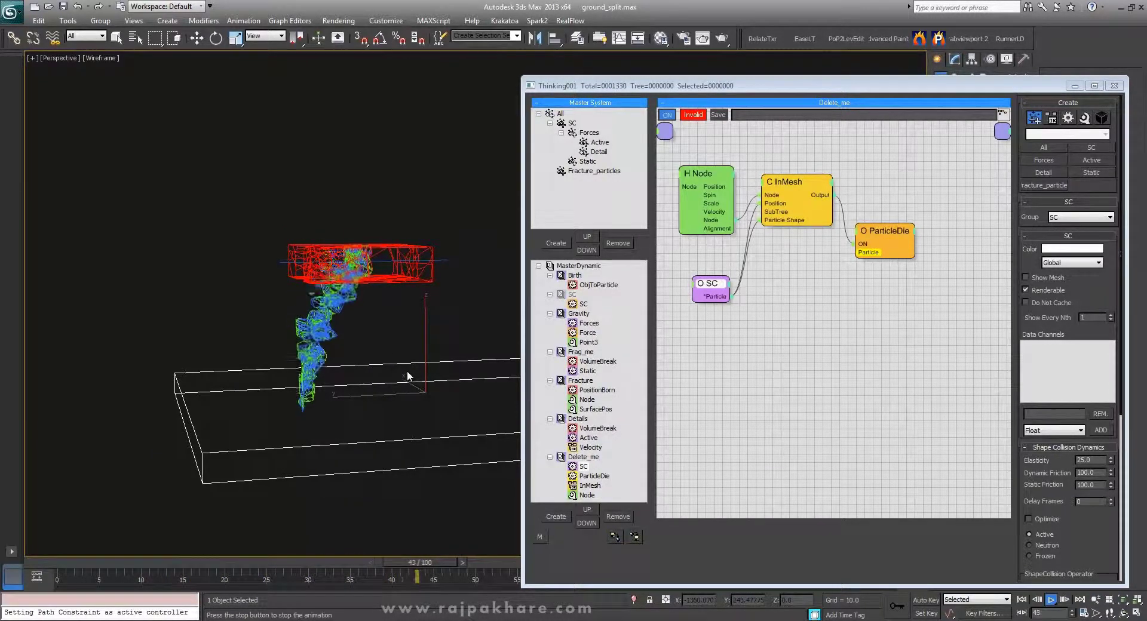
pyautogui.press('w')
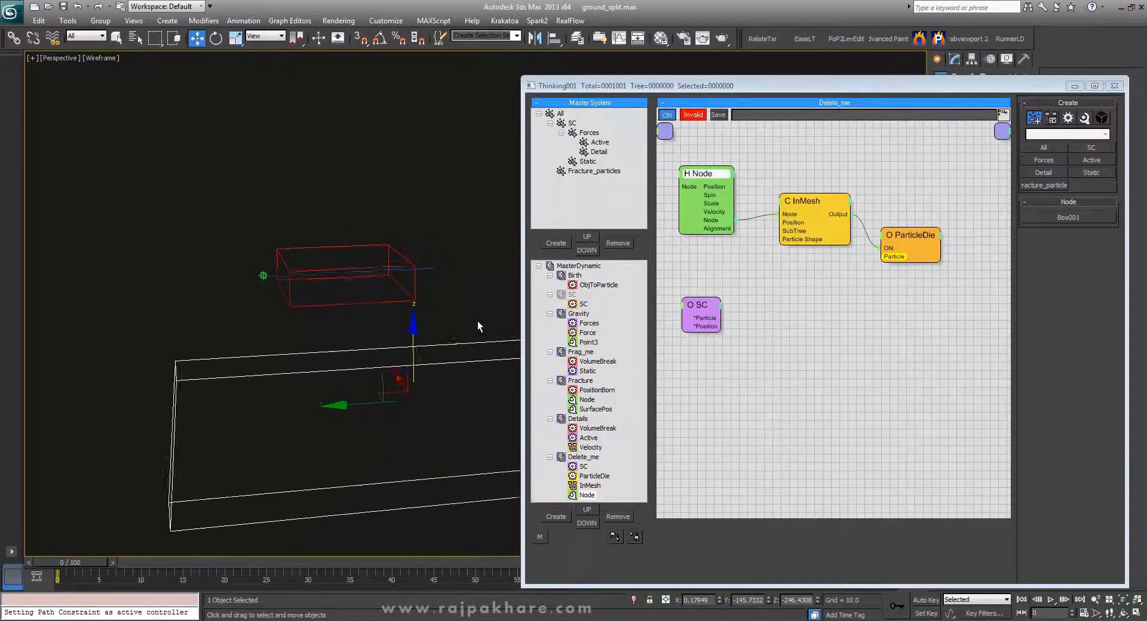
# - Rearrange the InMesh and SC nodes and connect SC's Particle output to ParticleDie's Particle input
pyautogui.keyDown('alt'); pyautogui.moveTo(478, 327); pyautogui.dragTo(642, 329, button='middle'); pyautogui.keyUp('alt')
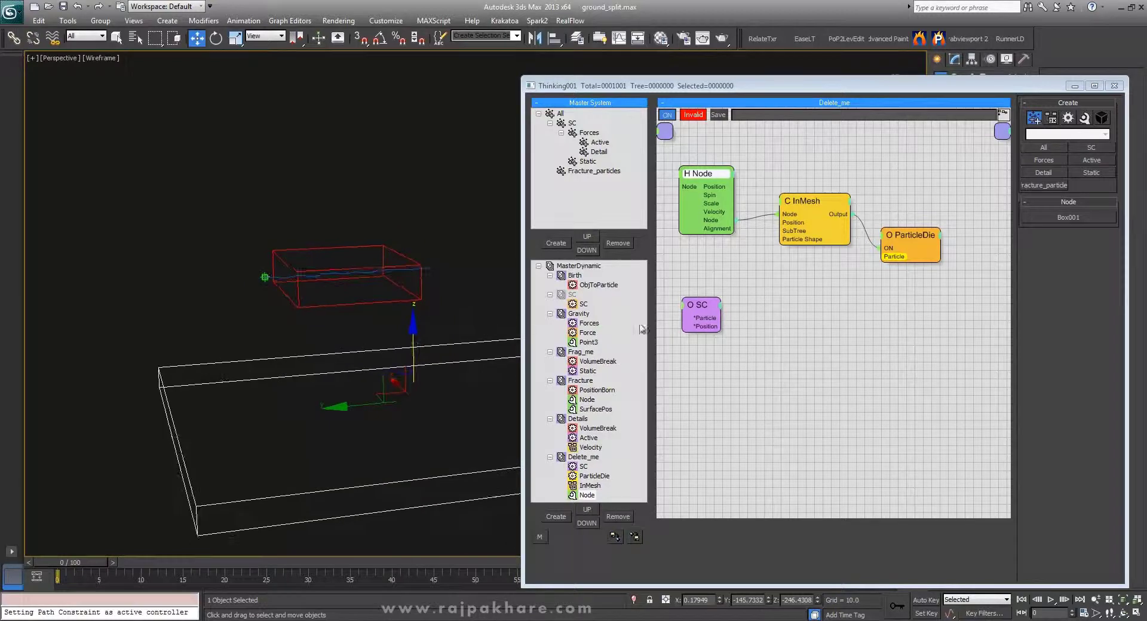
pyautogui.moveTo(818, 206); pyautogui.dragTo(819, 212)
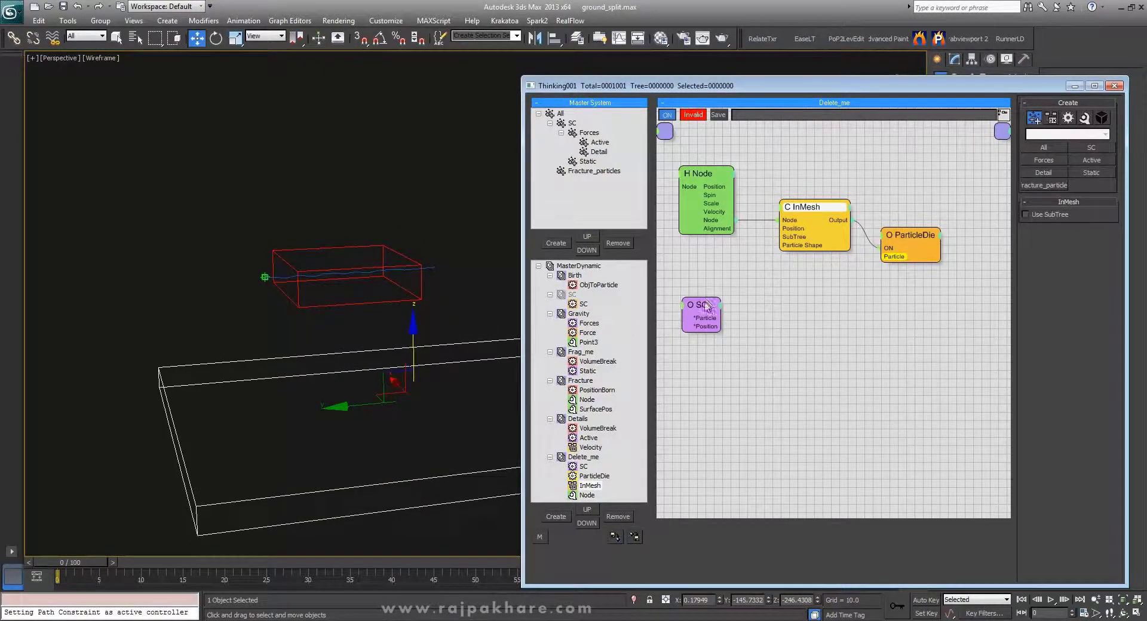
pyautogui.moveTo(707, 307); pyautogui.dragTo(708, 286)
pyautogui.click(726, 306)
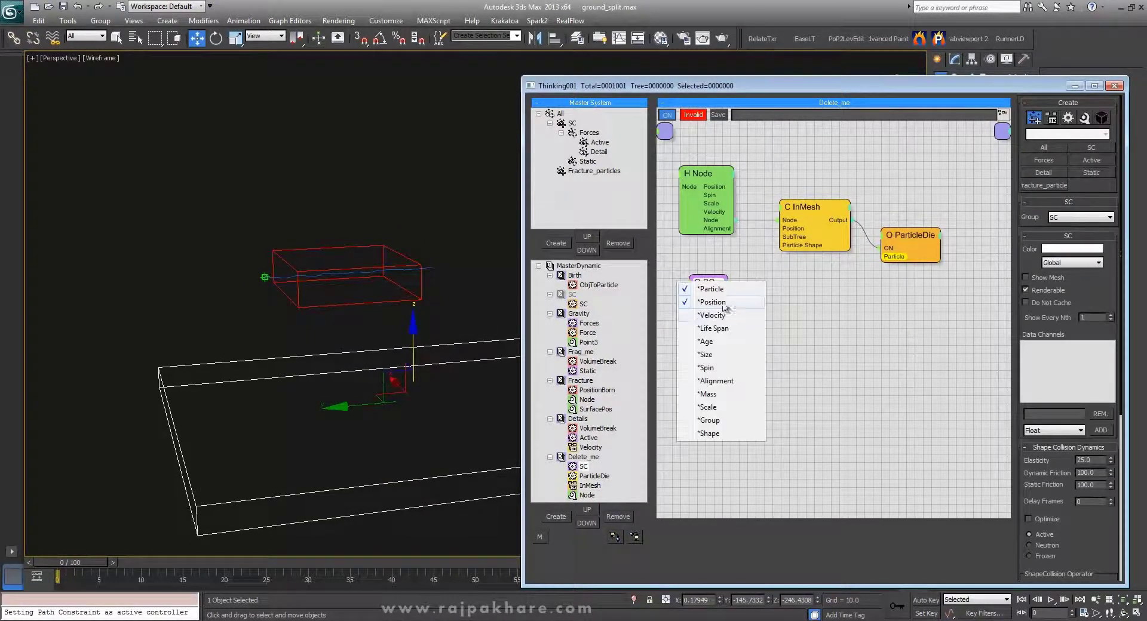
pyautogui.click(791, 288)
pyautogui.moveTo(747, 263); pyautogui.dragTo(875, 270)
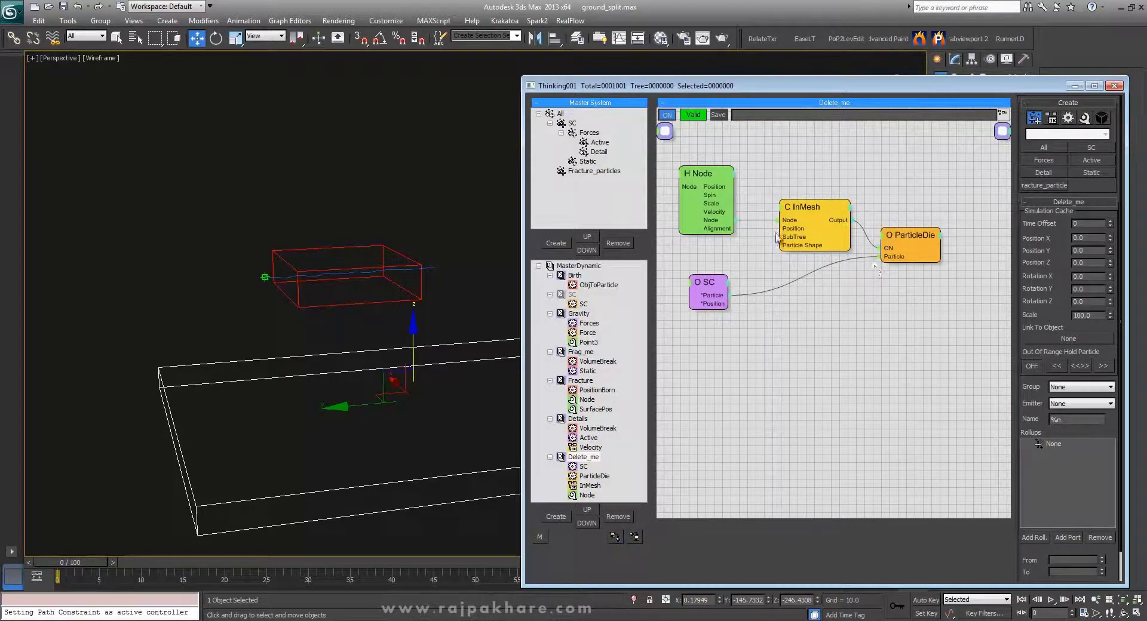
# - Connect SC's Particle output to InMesh's Particle Shape and its Position output to InMesh's Position, and start playing the simulation
pyautogui.moveTo(757, 270); pyautogui.dragTo(784, 248)
pyautogui.moveTo(730, 303); pyautogui.dragTo(779, 230)
pyautogui.moveTo(716, 282); pyautogui.dragTo(719, 284)
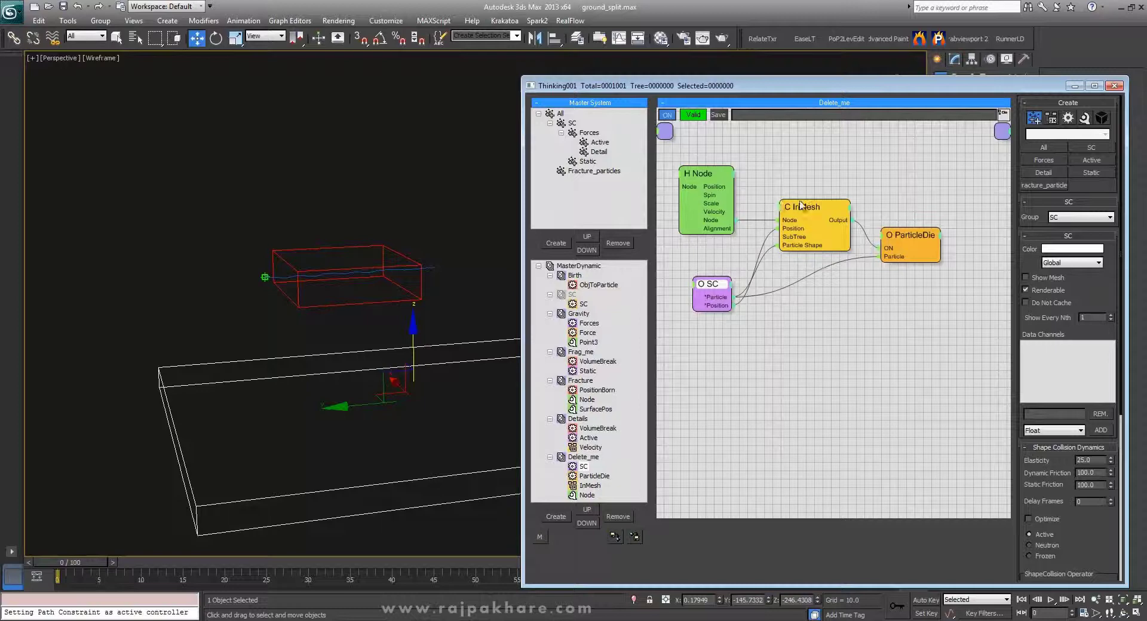
pyautogui.press('/')
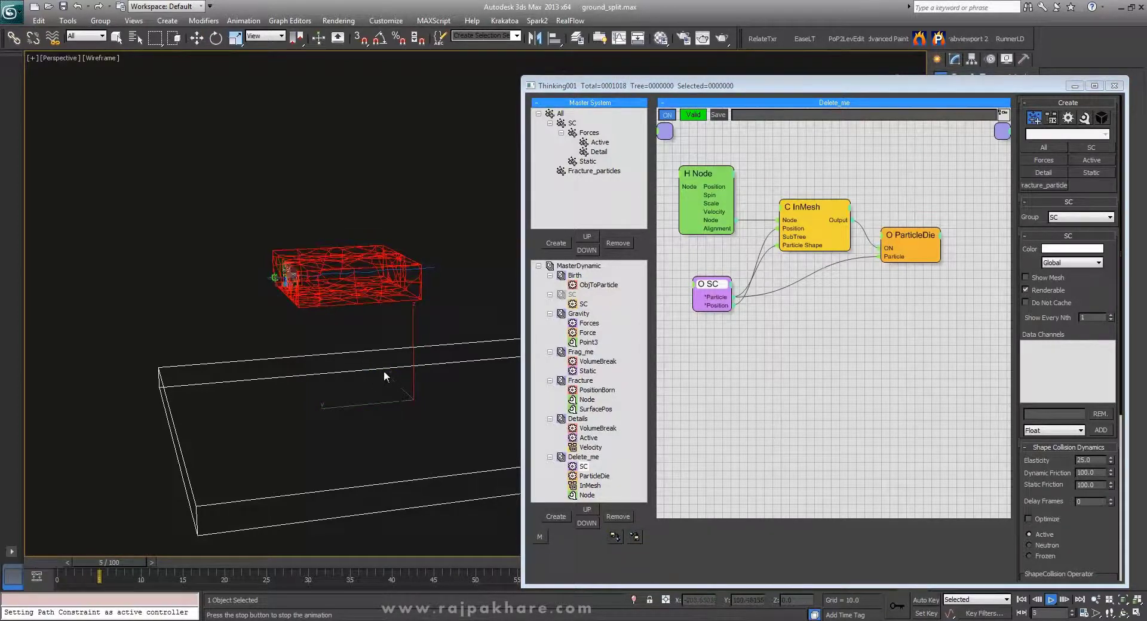
# - Examine the falling fragments around the floor box during playback and at frame 36 in shaded view with edged faces
pyautogui.scroll(3, 386, 364)
pyautogui.moveTo(363, 379); pyautogui.dragTo(440, 328, button='middle')
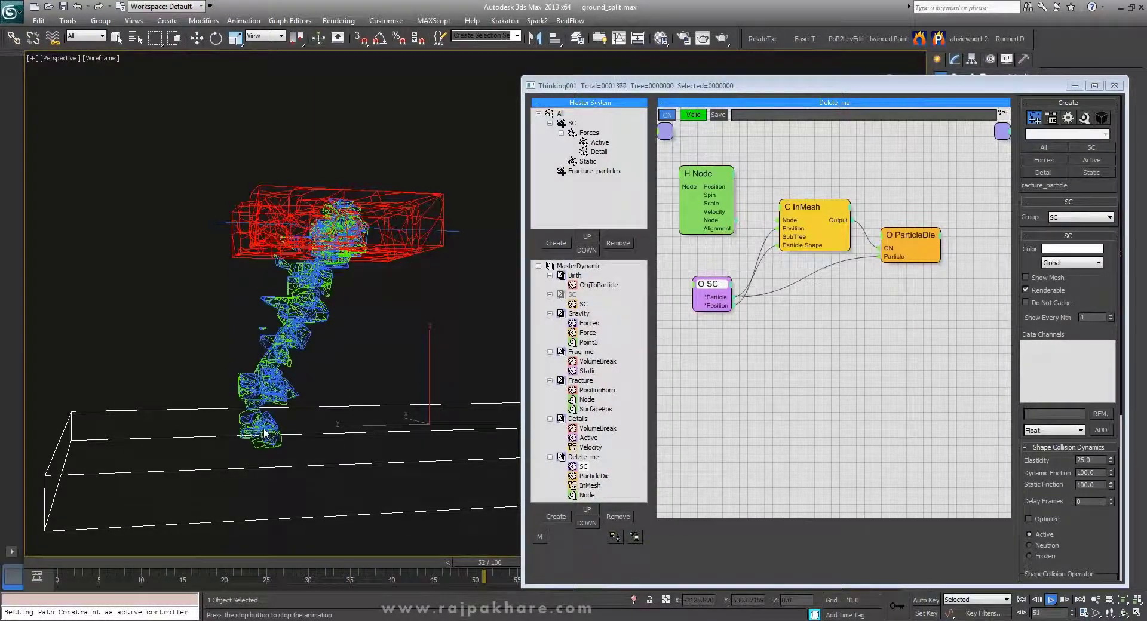
pyautogui.click(367, 564)
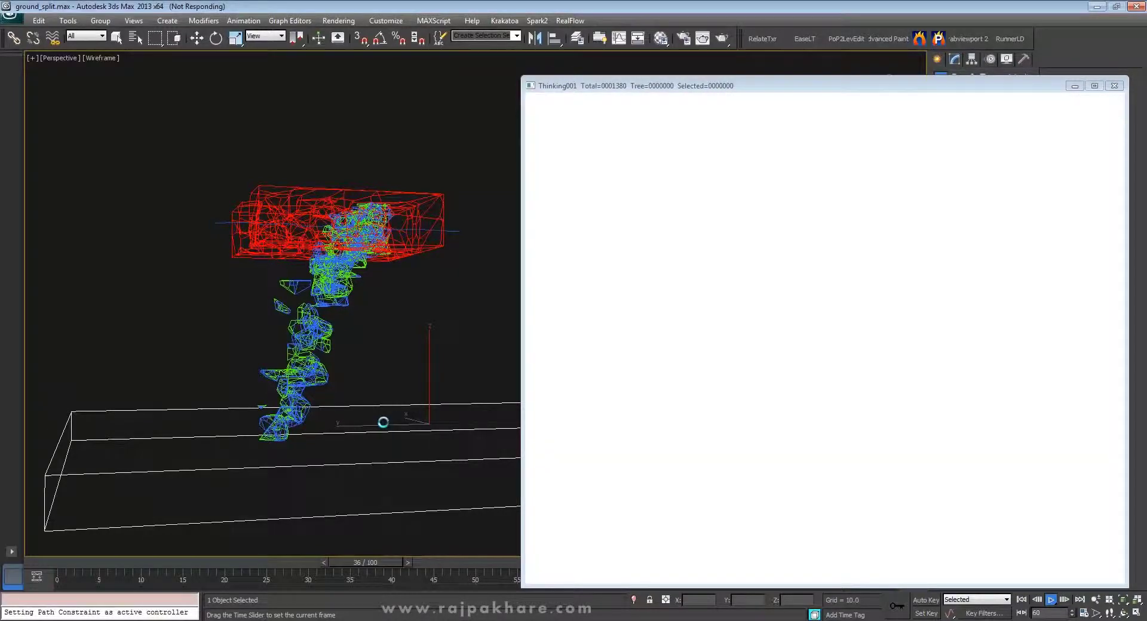
pyautogui.scroll(-4, 385, 424)
pyautogui.keyDown('alt'); pyautogui.moveTo(387, 425); pyautogui.dragTo(429, 399, button='middle'); pyautogui.keyUp('alt')
pyautogui.moveTo(397, 347)
pyautogui.keyDown('alt'); pyautogui.mouseDown(button='middle')
pyautogui.moveTo(411, 347)
pyautogui.moveTo(383, 333)
pyautogui.moveTo(387, 347)
pyautogui.mouseUp(button='middle'); pyautogui.keyUp('alt')
pyautogui.scroll(4, 369, 350)
pyautogui.keyDown('alt'); pyautogui.moveTo(353, 339); pyautogui.dragTo(409, 354, button='middle'); pyautogui.keyUp('alt')
# - Enable the SC dynamic set, return to frame 0 and set the Pistol Shot count of Fracture's PositionBorn to 2000
pyautogui.rightClick(577, 298)
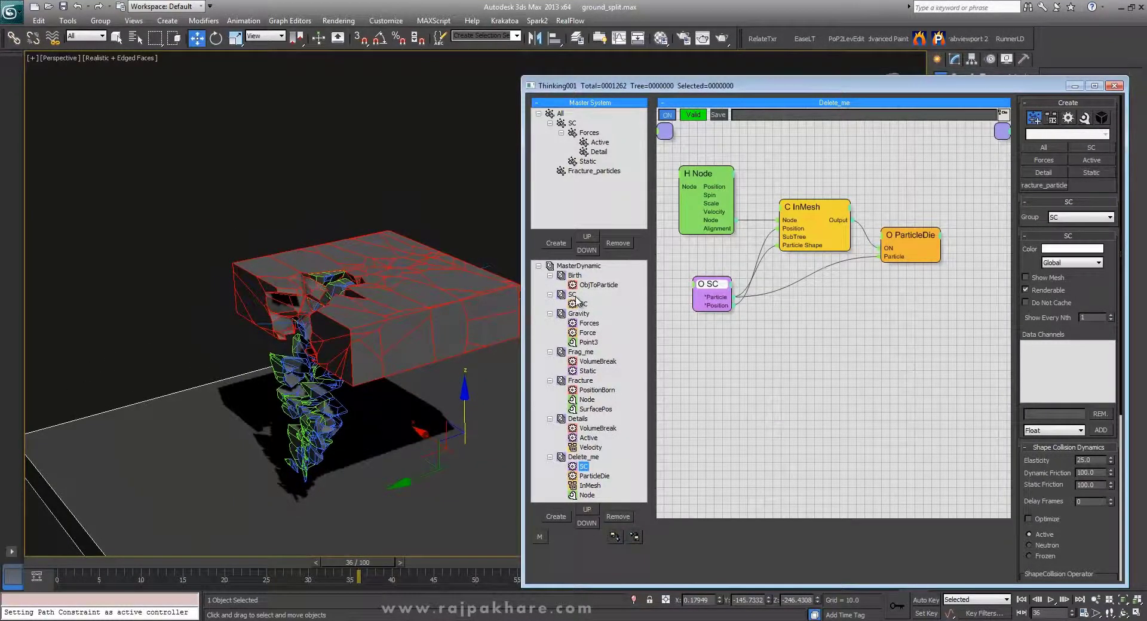
pyautogui.click(50, 563)
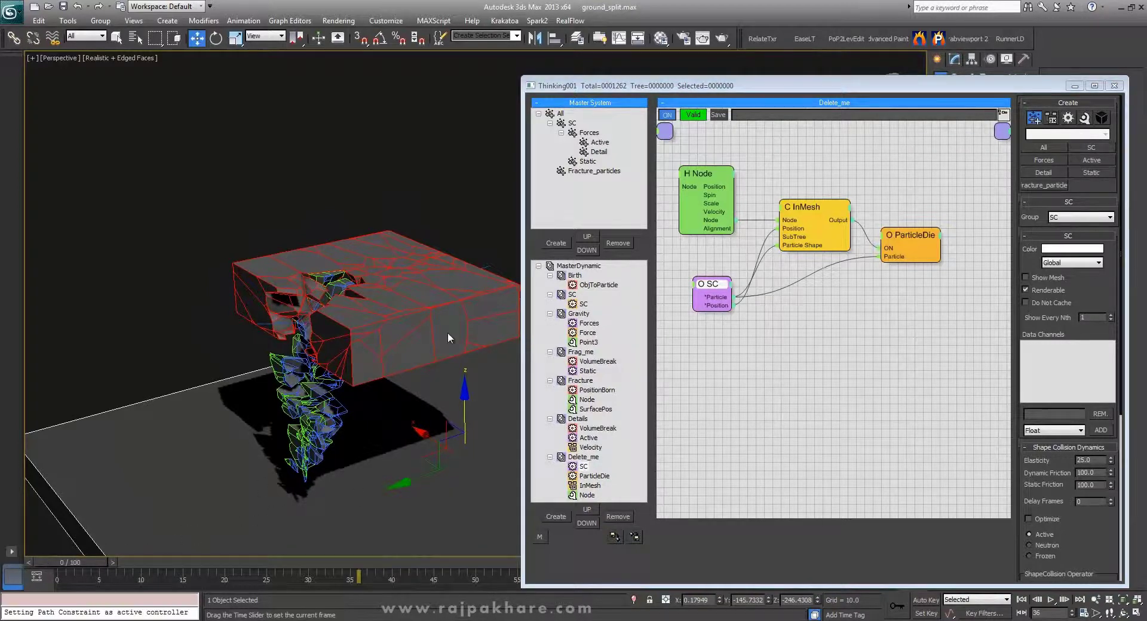
pyautogui.click(585, 353)
pyautogui.click(580, 381)
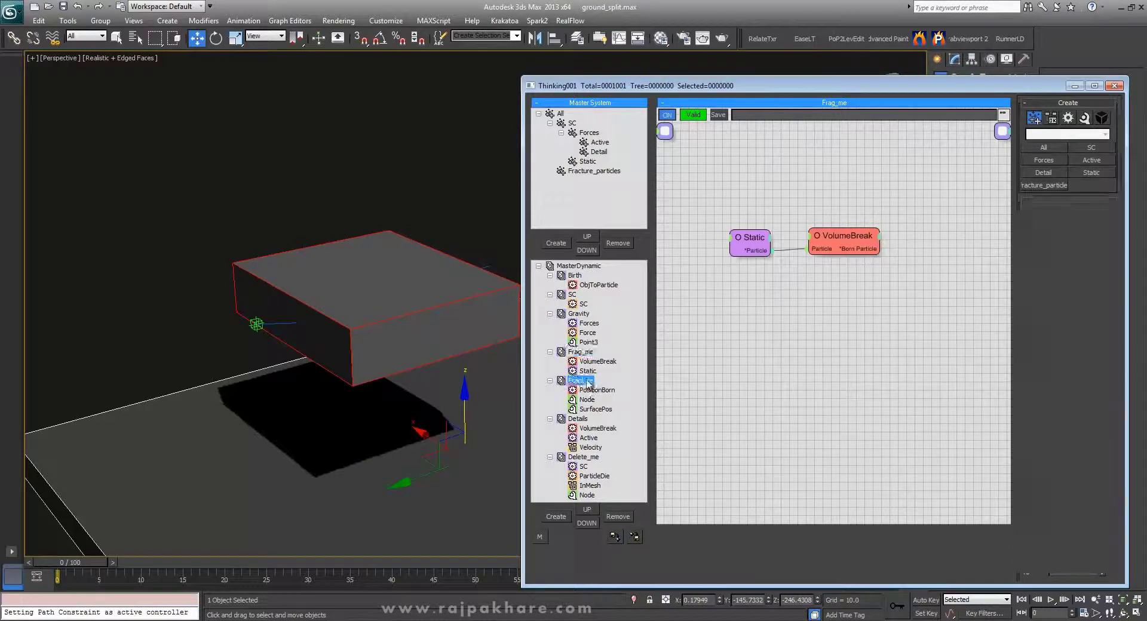
pyautogui.click(939, 222)
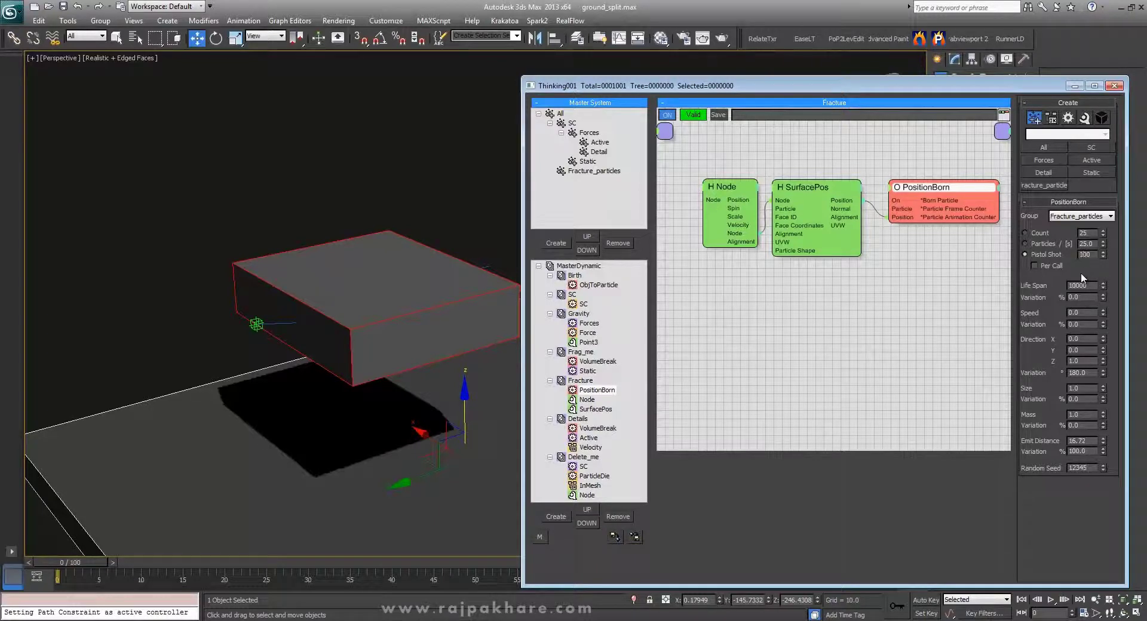
pyautogui.scroll(3, 406, 337)
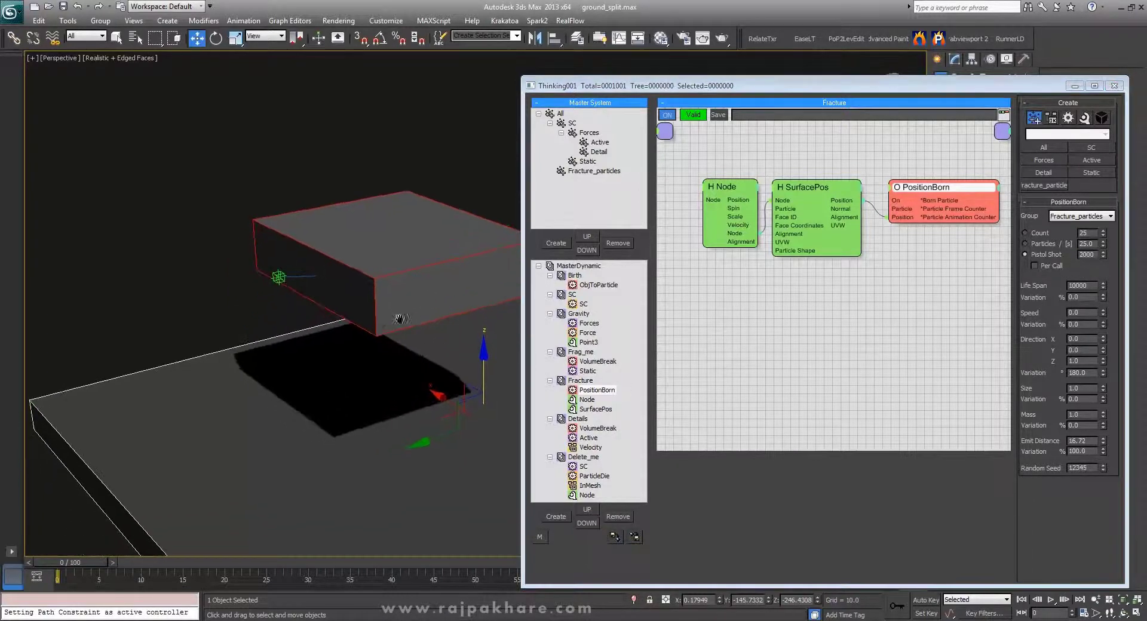
# - Record the whole MasterDynamic simulation to a cache file named MasterDynamic.tps in the Earth_split folder
pyautogui.moveTo(401, 324); pyautogui.dragTo(361, 363, button='middle')
pyautogui.scroll(3, 347, 355)
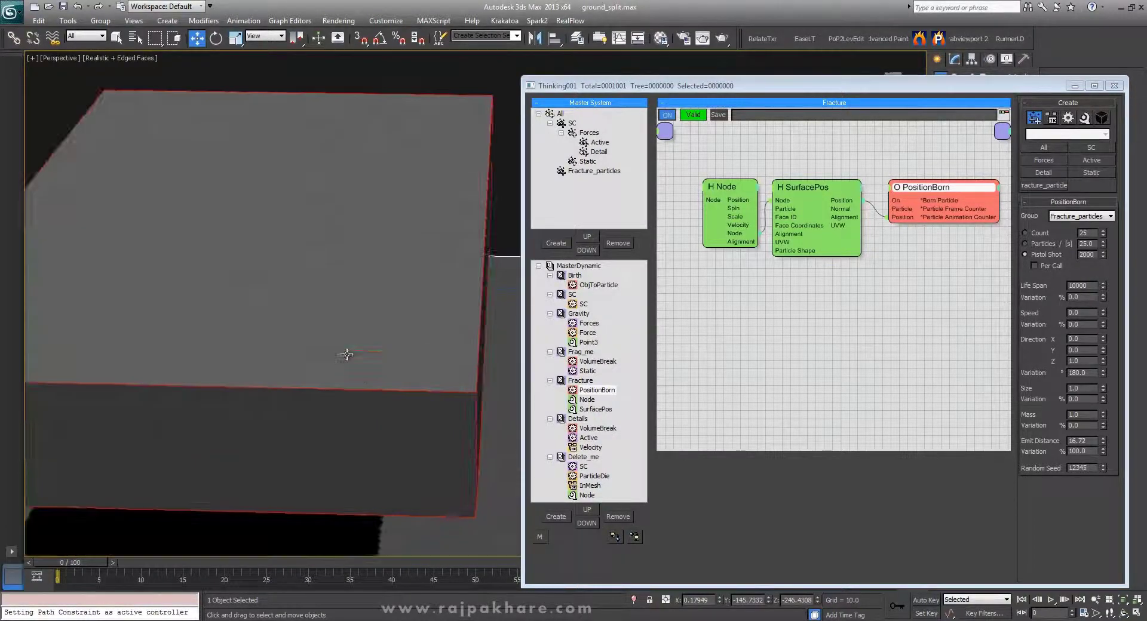
pyautogui.moveTo(287, 344); pyautogui.dragTo(451, 378, button='middle')
pyautogui.scroll(-3, 454, 378)
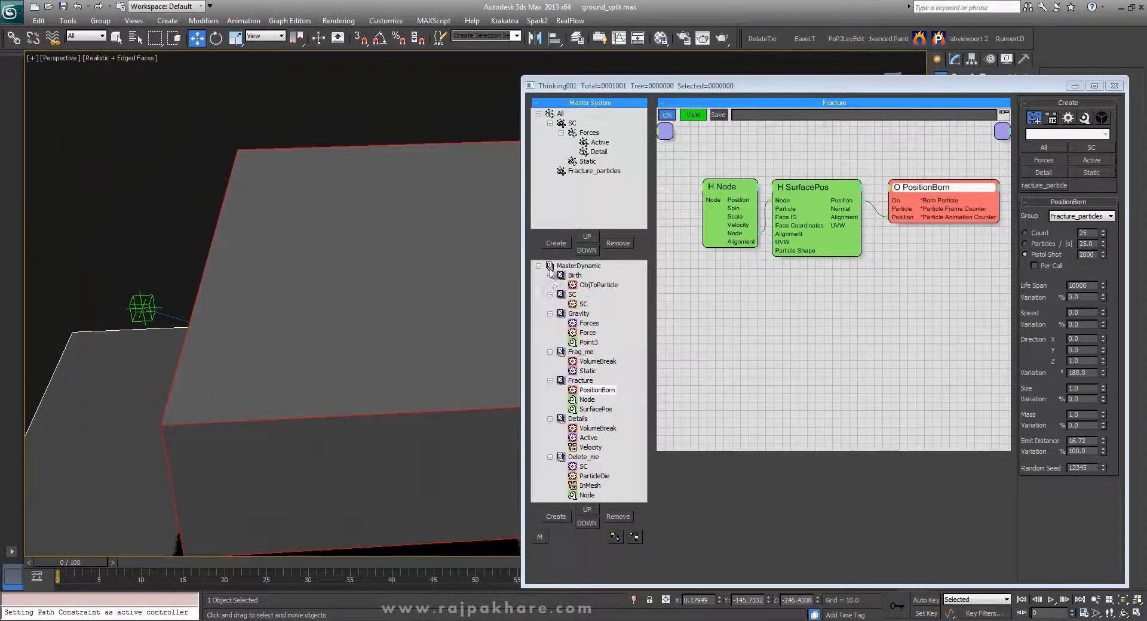
pyautogui.click(550, 267)
pyautogui.rightClick(550, 269)
pyautogui.click(502, 300)
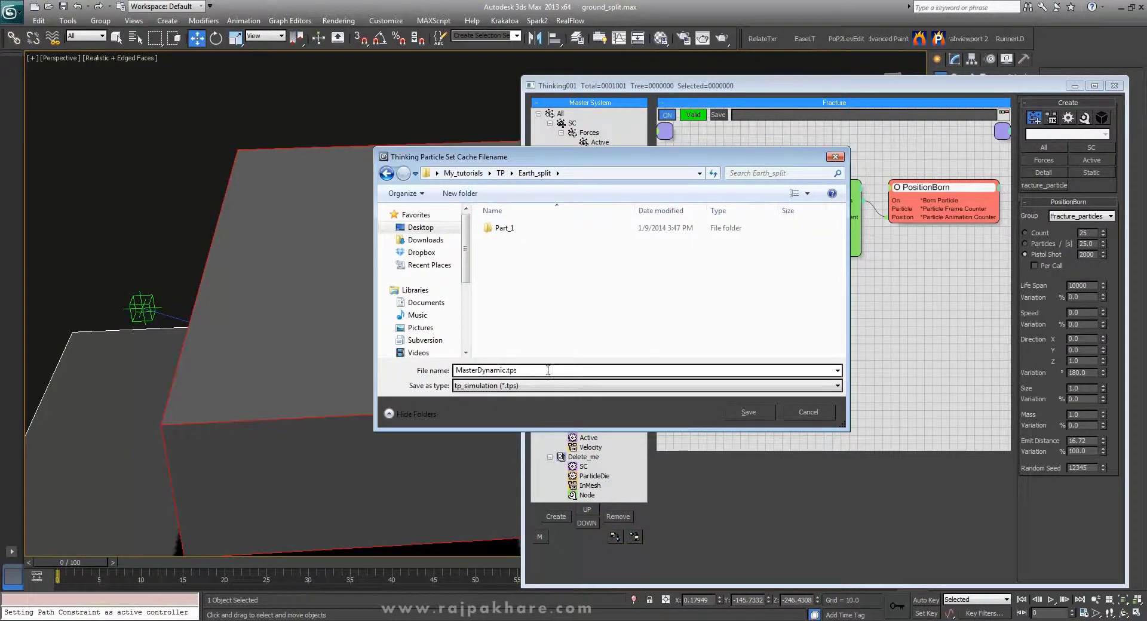
pyautogui.click(750, 412)
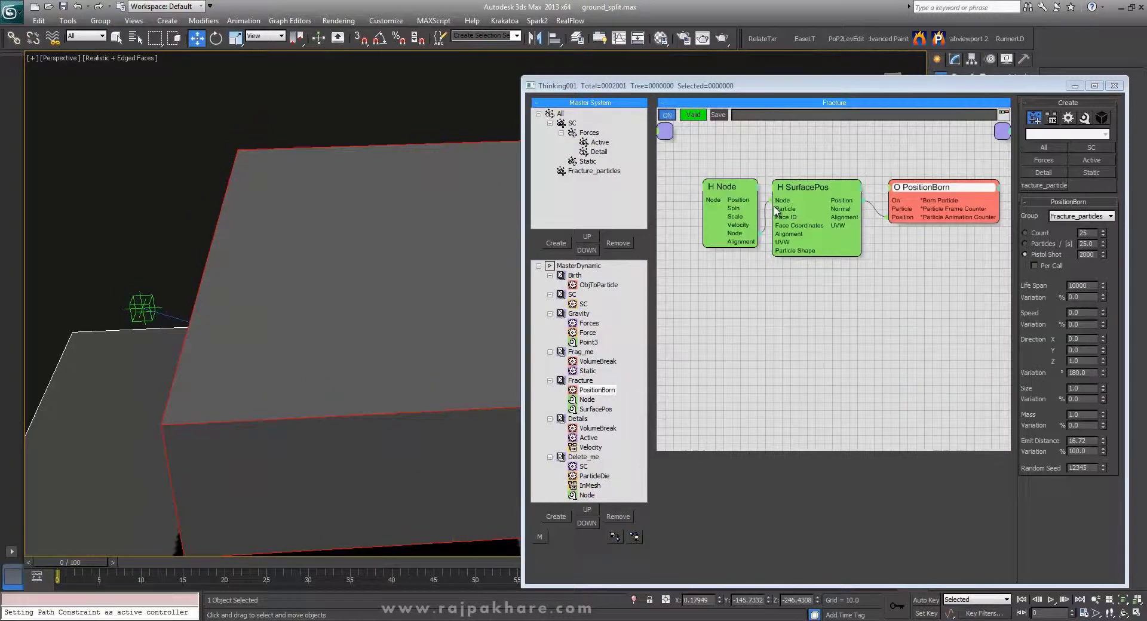
# - Minimise the Thinking Particles editor and play the cached simulation in shaded view without edged faces
pyautogui.click(1075, 87)
pyautogui.keyDown('alt'); pyautogui.moveTo(586, 217); pyautogui.dragTo(598, 184, button='middle'); pyautogui.keyUp('alt')
pyautogui.press('/')
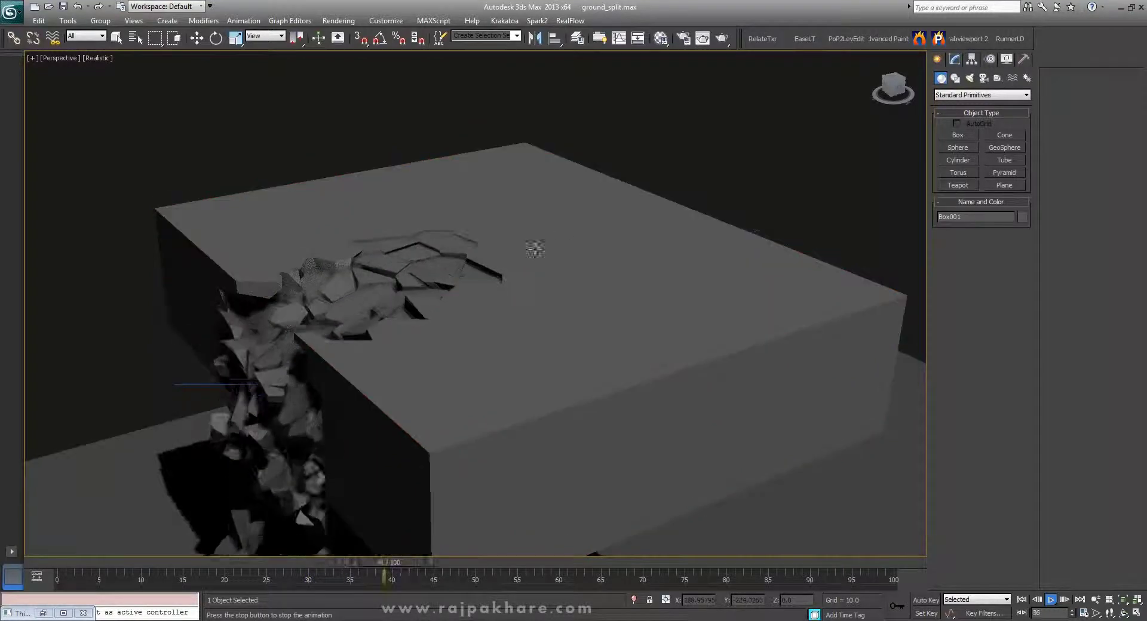
pyautogui.keyDown('alt'); pyautogui.moveTo(536, 248); pyautogui.dragTo(577, 236, button='middle'); pyautogui.keyUp('alt')
pyautogui.scroll(-3, 577, 236)
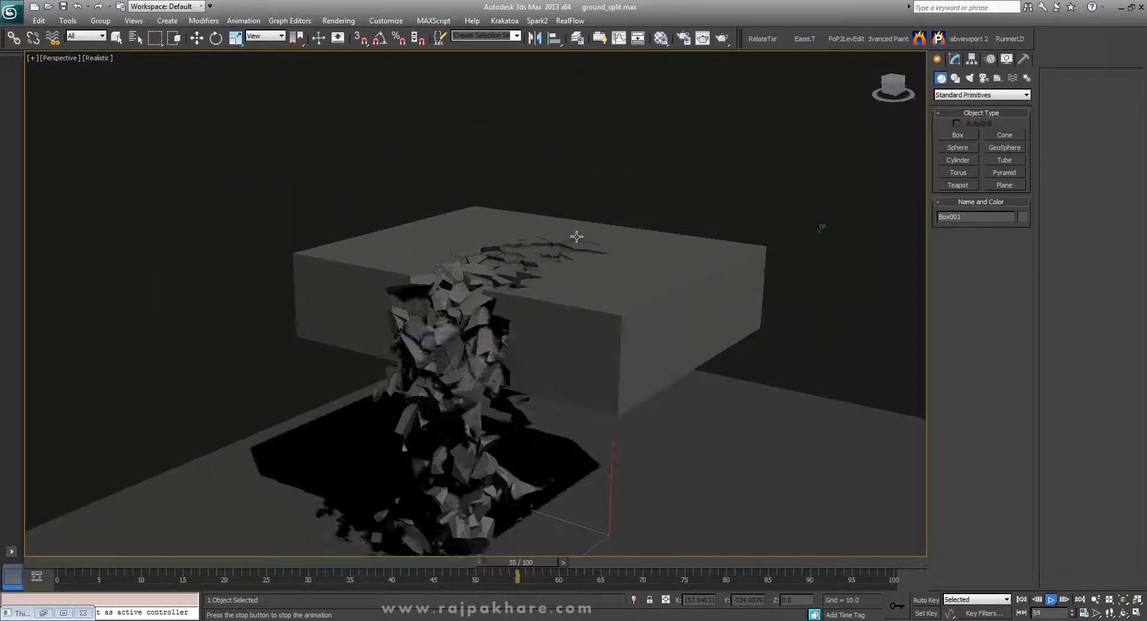
# - Check where the fragments enter the floor box during playback, switching between shaded and wireframe display
pyautogui.scroll(3, 577, 235)
pyautogui.scroll(2, 632, 248)
pyautogui.moveTo(647, 239)
pyautogui.keyDown('alt'); pyautogui.mouseDown(button='middle')
pyautogui.moveTo(664, 238)
pyautogui.moveTo(655, 226)
pyautogui.mouseUp(button='middle'); pyautogui.keyUp('alt')
pyautogui.scroll(2, 603, 366)
pyautogui.keyDown('alt'); pyautogui.moveTo(603, 365); pyautogui.dragTo(602, 233, button='middle'); pyautogui.keyUp('alt')
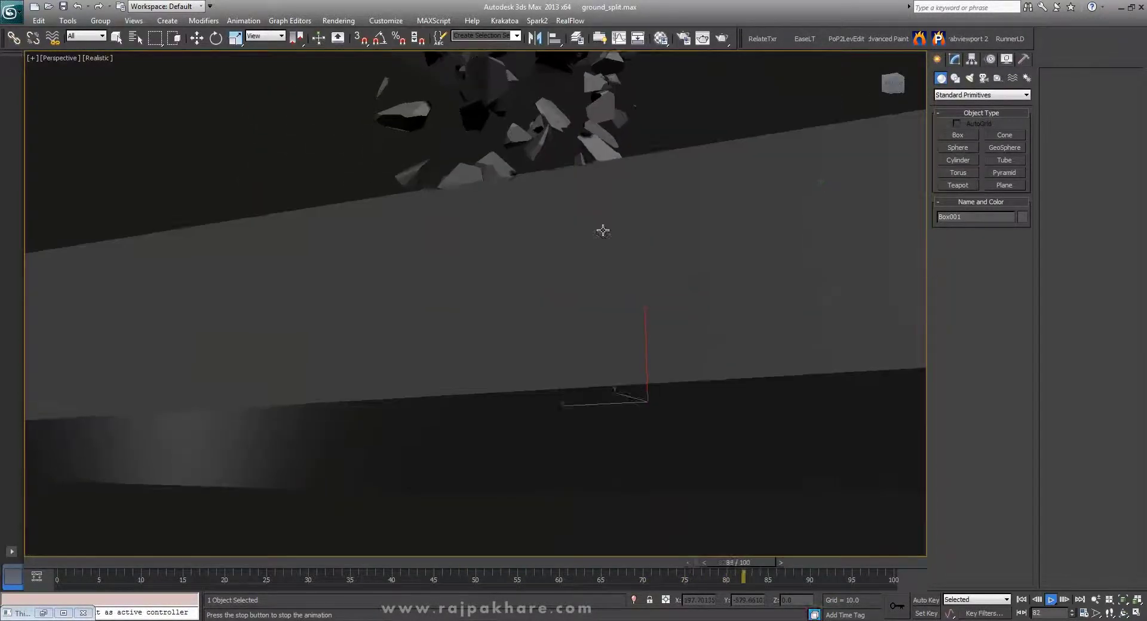
pyautogui.press('F3')
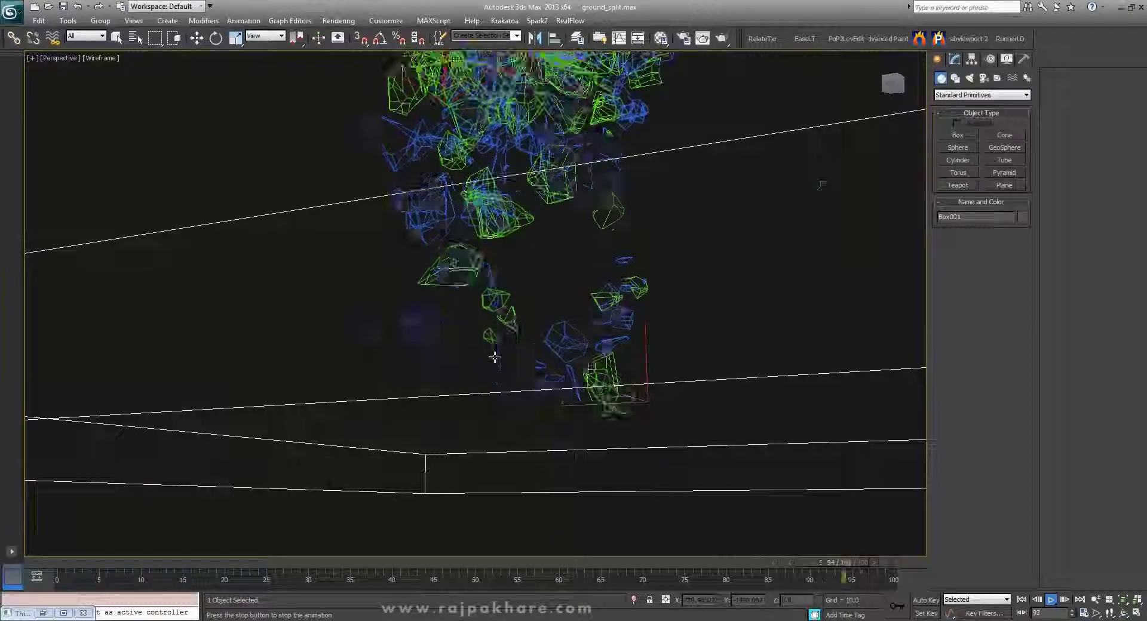
pyautogui.press('F3')
pyautogui.keyDown('alt'); pyautogui.moveTo(576, 191); pyautogui.dragTo(550, 276, button='middle'); pyautogui.keyUp('alt')
pyautogui.scroll(5, 503, 270)
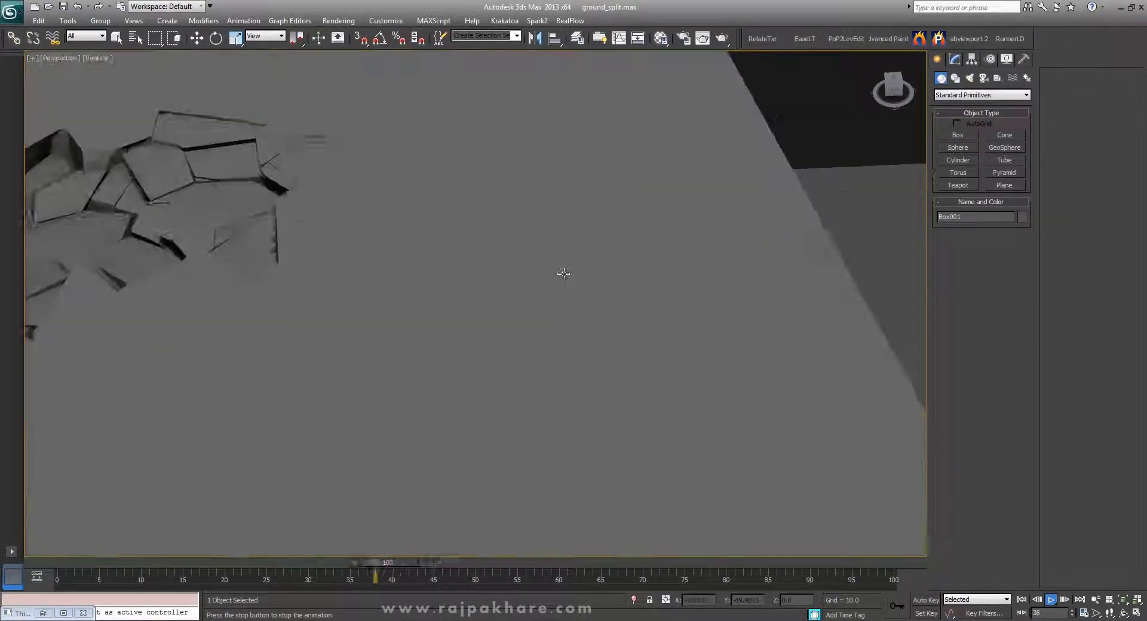
# - Go to frame 80 and examine the crack across the ground's top surface from above
pyautogui.moveTo(500, 561); pyautogui.dragTo(732, 559)
pyautogui.scroll(-3, 676, 383)
pyautogui.keyDown('alt'); pyautogui.moveTo(677, 383); pyautogui.dragTo(655, 518, button='middle'); pyautogui.keyUp('alt')
pyautogui.scroll(4, 602, 282)
pyautogui.moveTo(567, 278); pyautogui.dragTo(552, 231, button='middle')
pyautogui.scroll(-5, 551, 236)
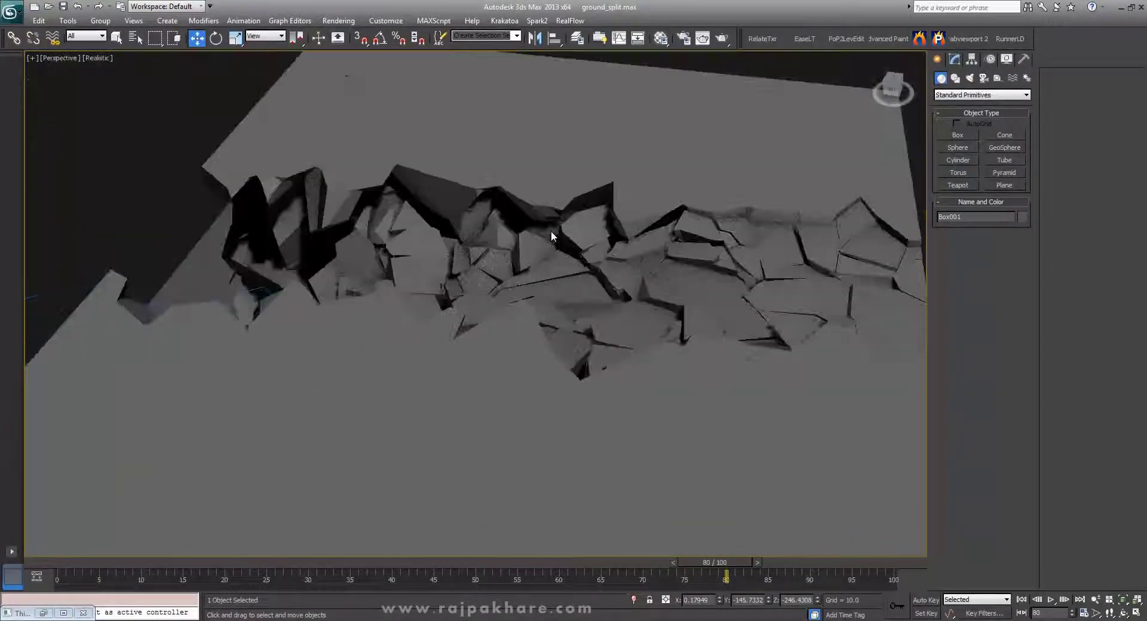
# - Replay the cached simulation from the start, stop it and examine the fractured ground with edged faces toggled
pyautogui.click(1021, 600)
pyautogui.click(1051, 600)
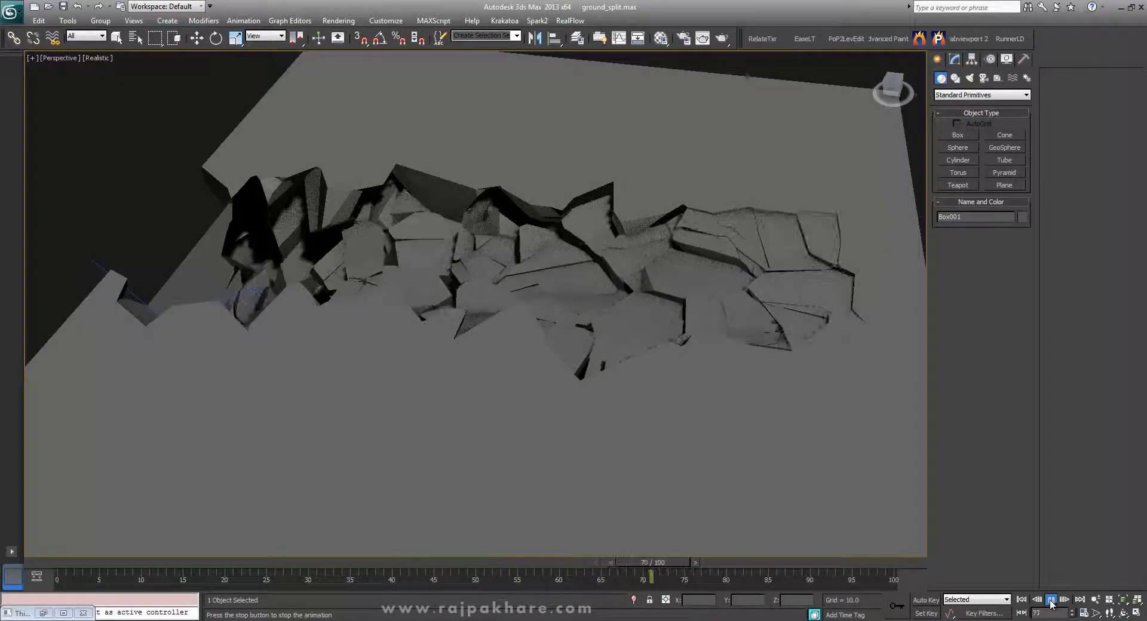
pyautogui.click(1050, 599)
pyautogui.moveTo(825, 386); pyautogui.dragTo(502, 302, button='middle')
pyautogui.scroll(-3, 556, 339)
pyautogui.press('F4')
pyautogui.scroll(3, 552, 333)
pyautogui.scroll(-5, 521, 307)
pyautogui.scroll(5, 487, 294)
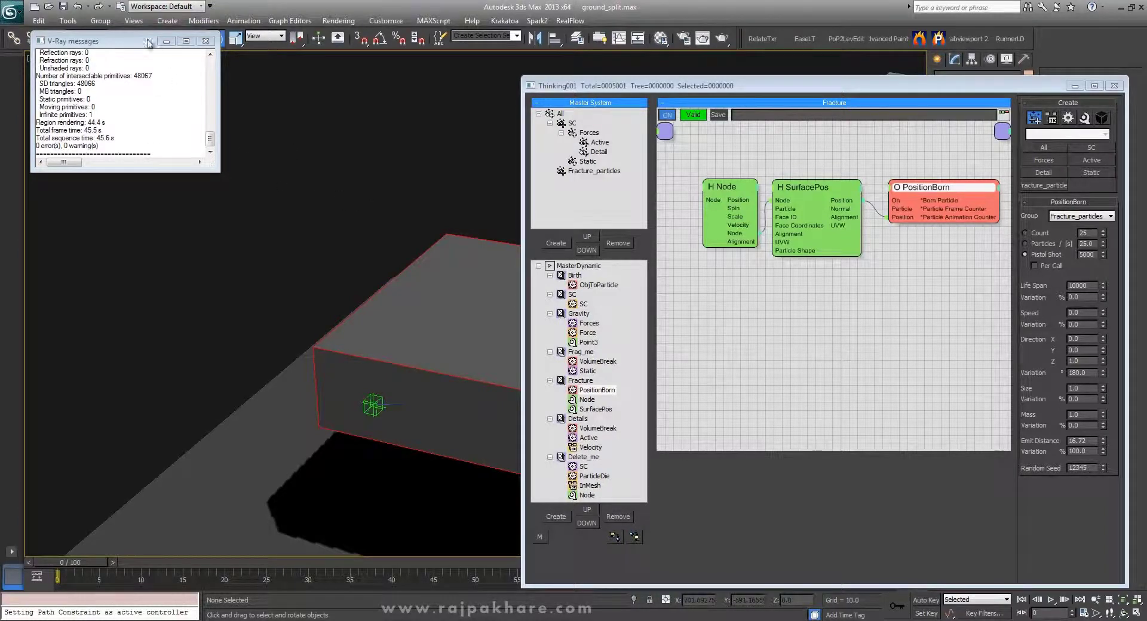
# - Minimise the V-Ray messages and Thinking Particles windows and play the 5000-particle fracture simulation in shaded view
pyautogui.click(166, 40)
pyautogui.click(1074, 85)
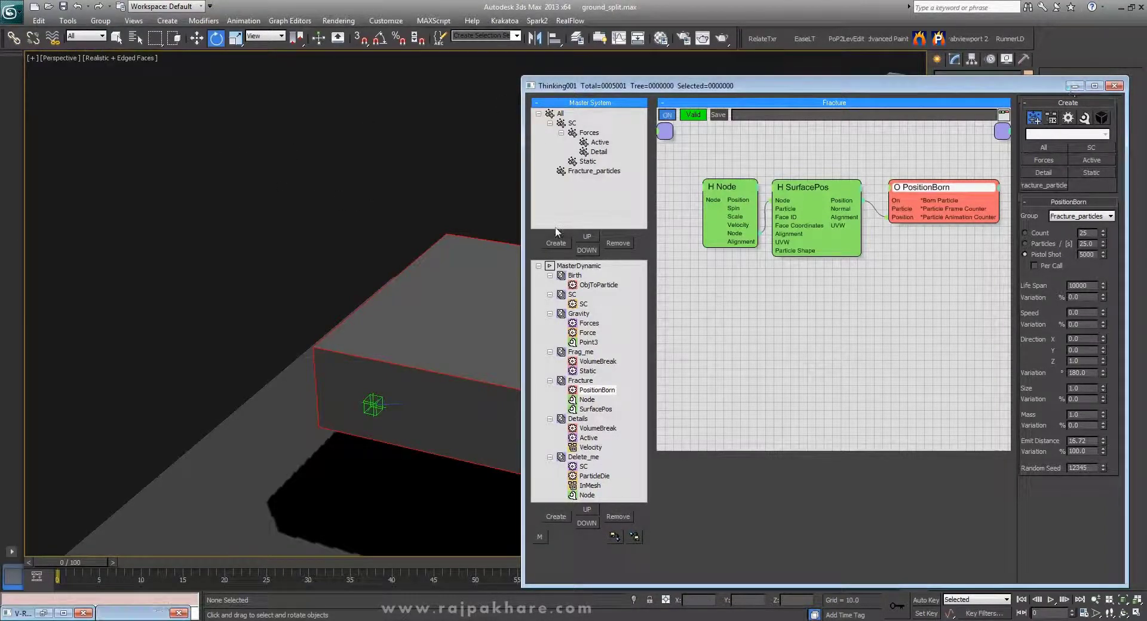
pyautogui.press('F4')
pyautogui.scroll(5, 544, 221)
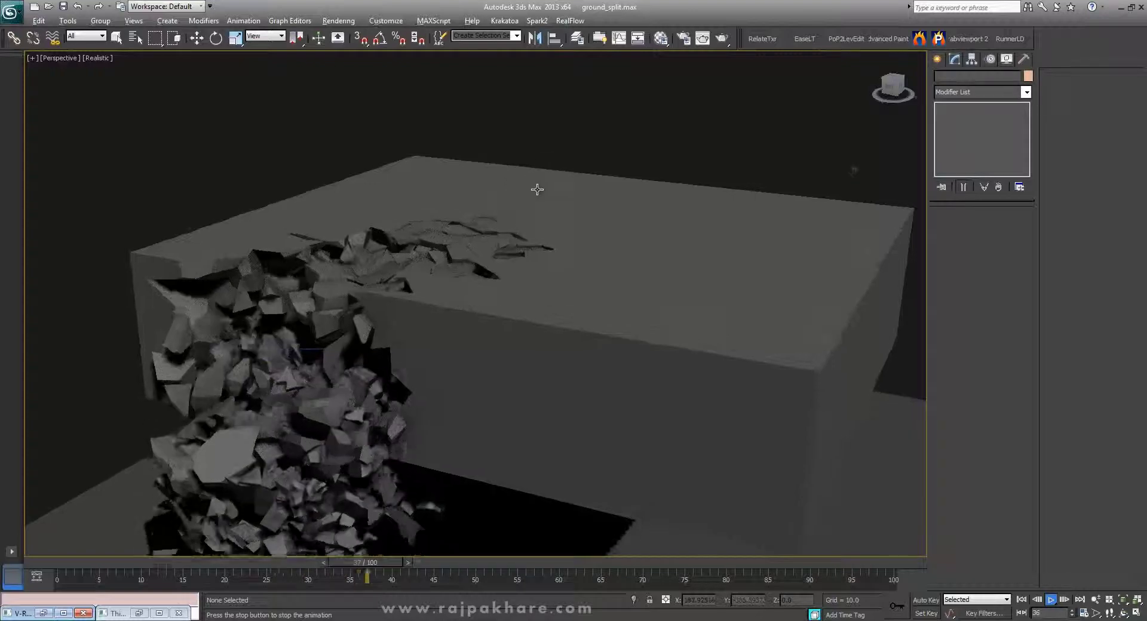
pyautogui.keyDown('alt'); pyautogui.moveTo(538, 187); pyautogui.dragTo(546, 288, button='middle'); pyautogui.keyUp('alt')
pyautogui.scroll(3, 549, 306)
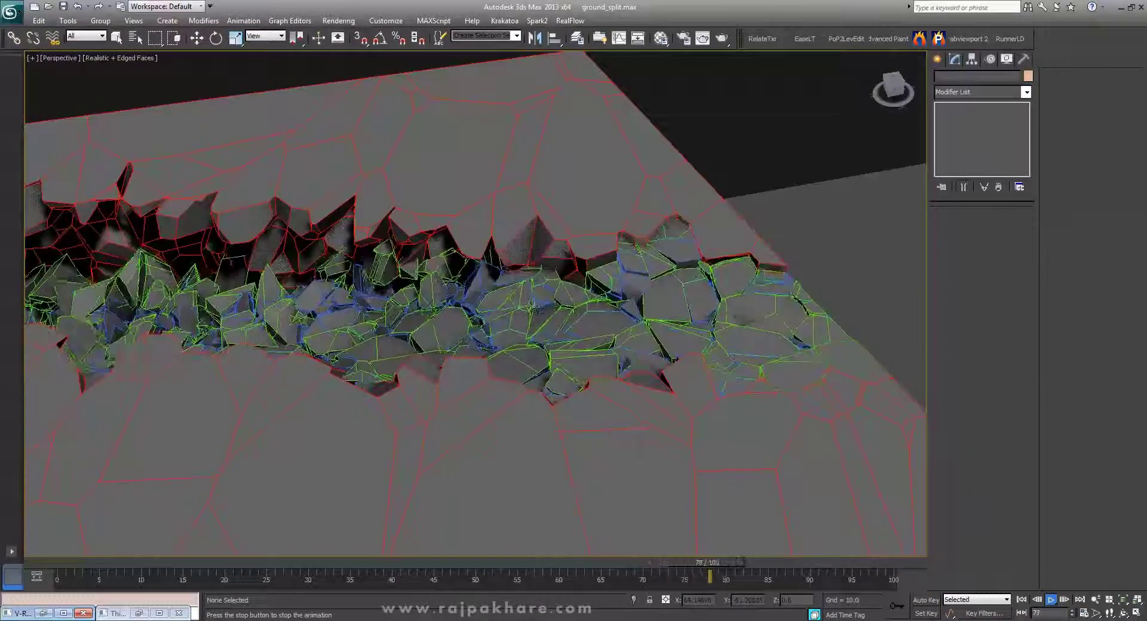
# - Examine the denser crack from above without edged faces and stop the playback
pyautogui.keyDown('alt'); pyautogui.moveTo(416, 301); pyautogui.dragTo(524, 359, button='middle'); pyautogui.keyUp('alt')
pyautogui.press('F4')
pyautogui.scroll(-3, 610, 256)
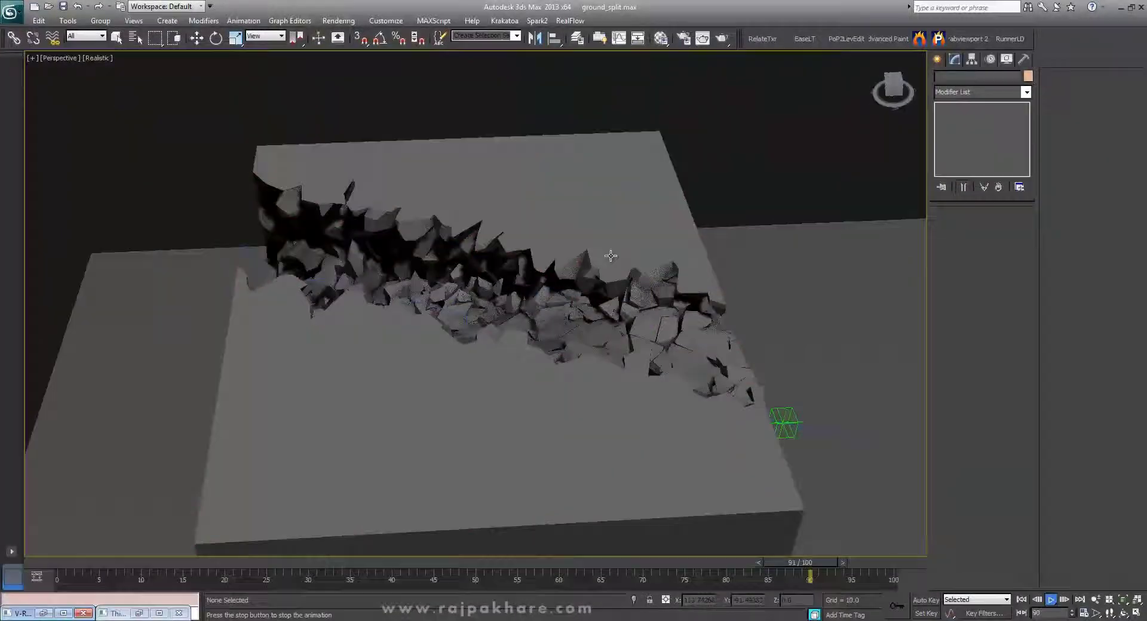
pyautogui.scroll(3, 609, 256)
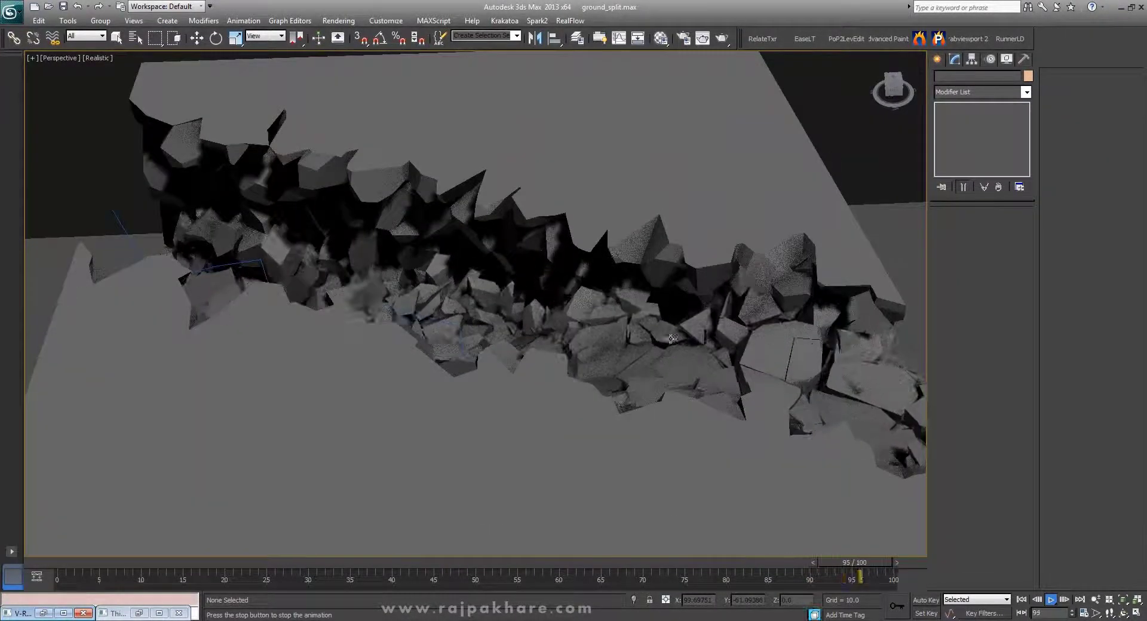
pyautogui.click(1051, 600)
pyautogui.press('e')
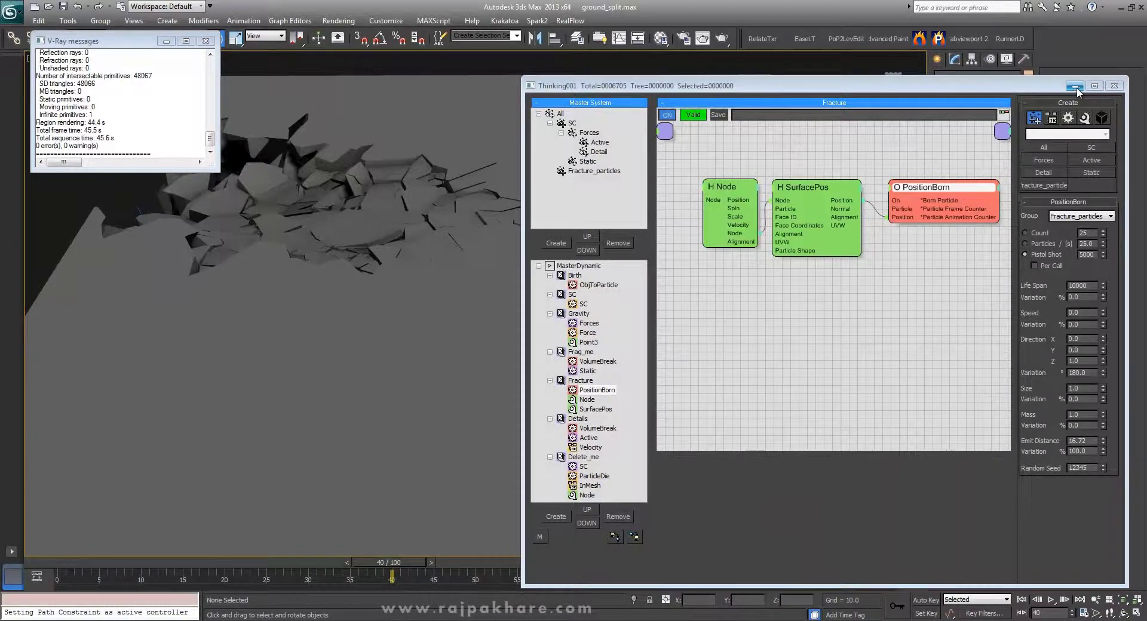
# - Minimise the Thinking Particles editor, show edged faces and play the tp_earth_split_Preview.mp4 video in the media player
pyautogui.click(1075, 86)
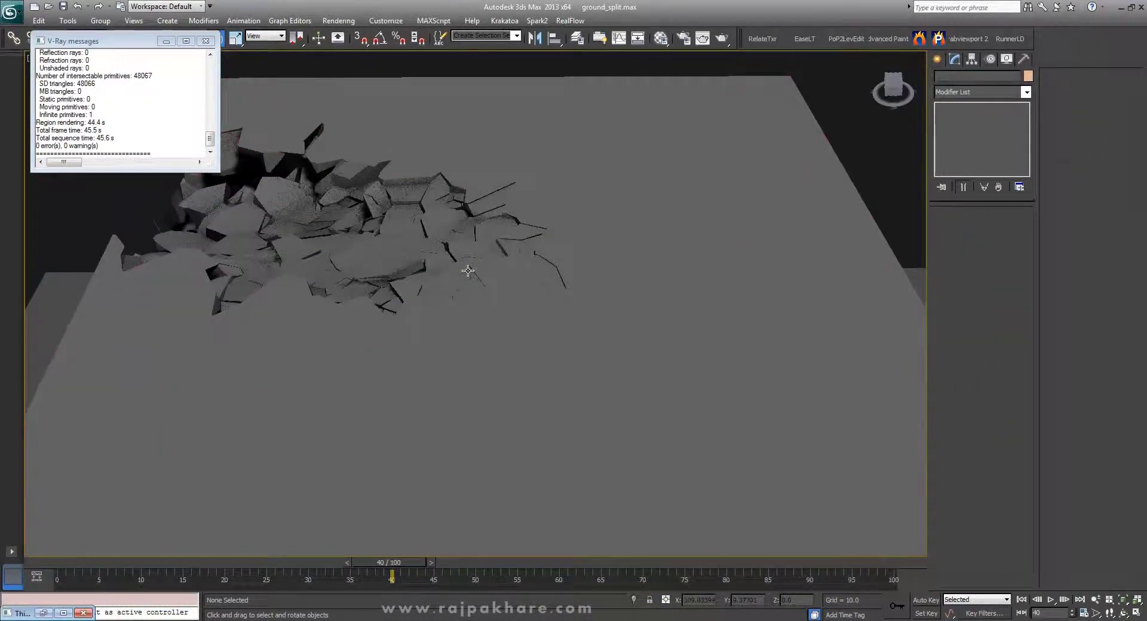
pyautogui.press('F4')
pyautogui.click(251, 620)
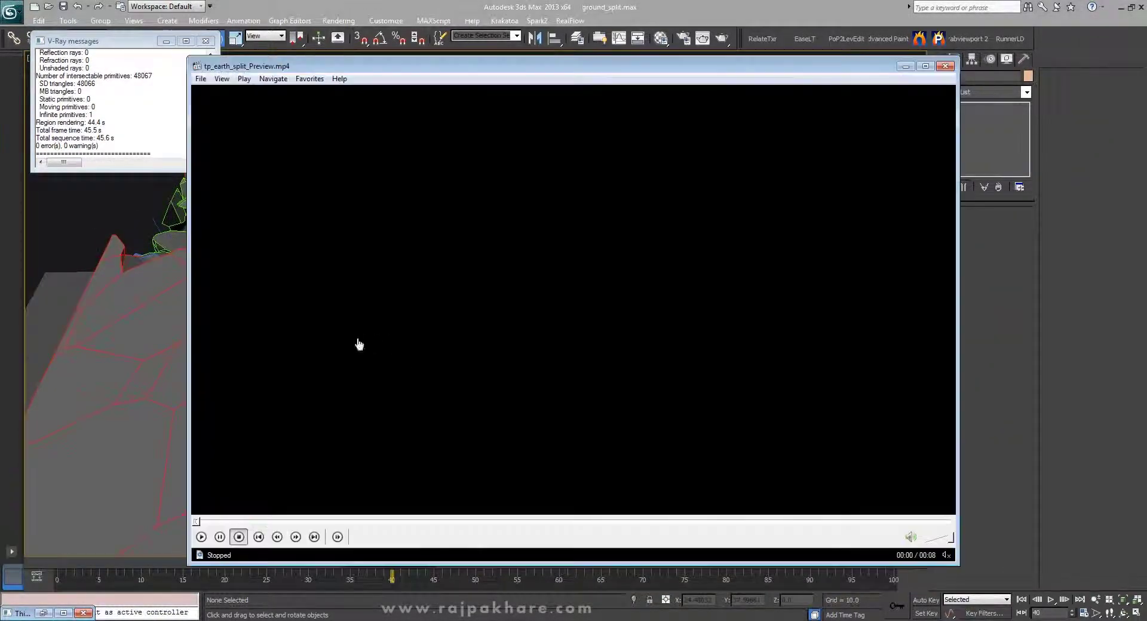
pyautogui.click(201, 537)
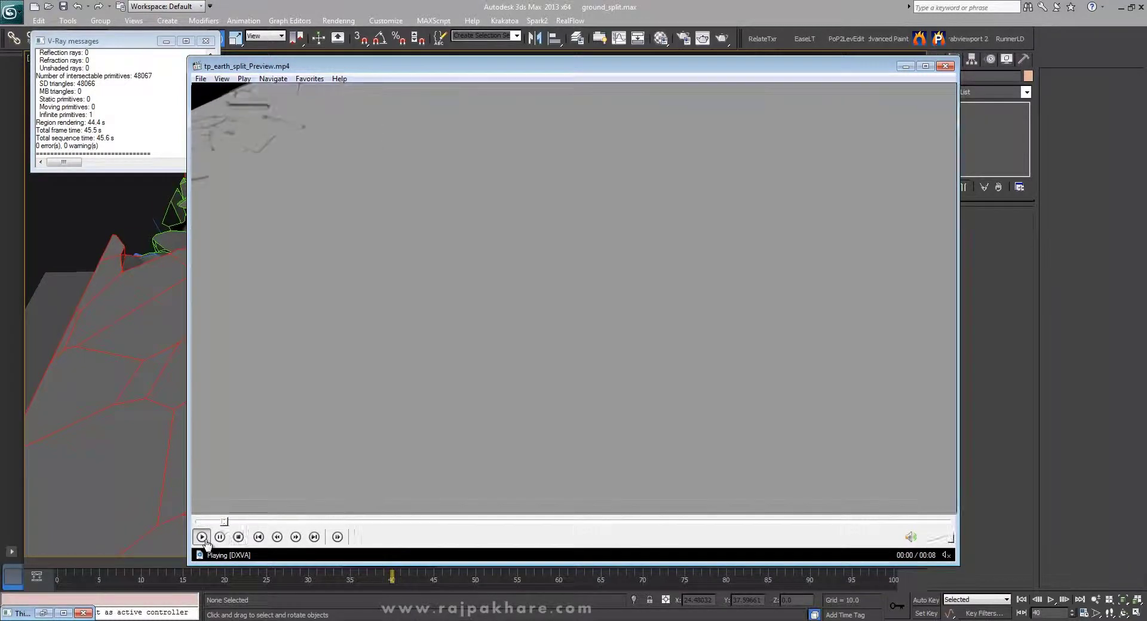